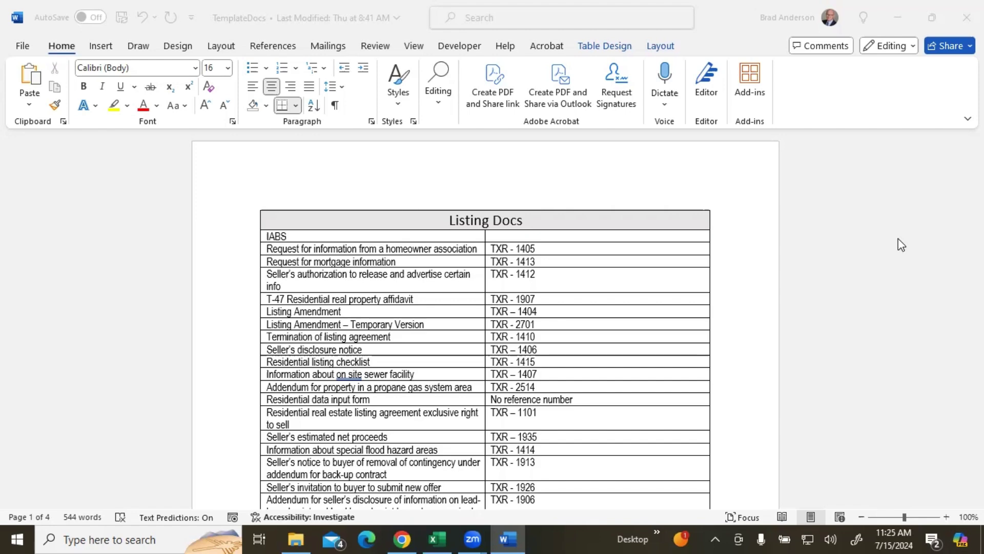
# Review the document's form tables for listing, buyer, lease and condominium documents through to the contact details on the last page.
pyautogui.scroll(-15, 898, 238)
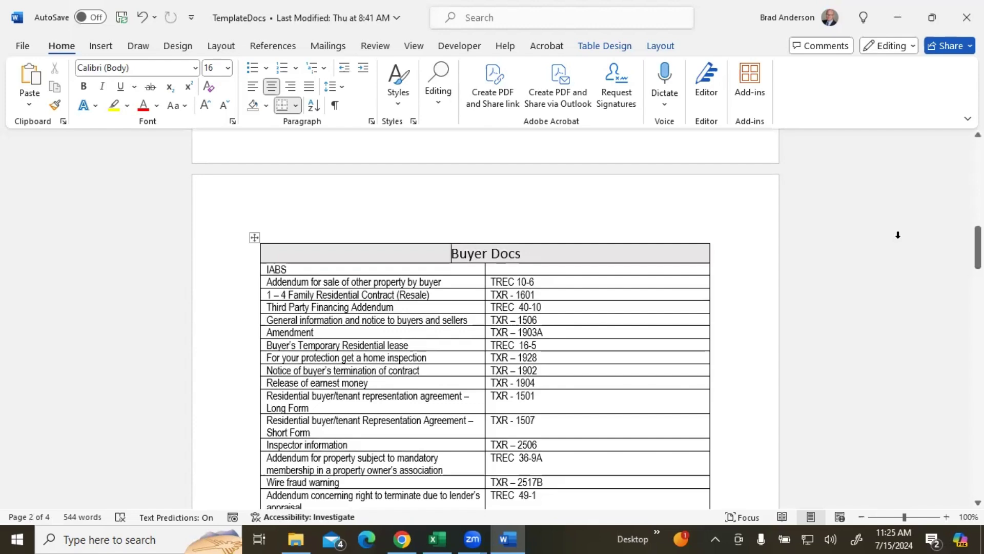
pyautogui.press('pagedown')
pyautogui.press('pagedown')
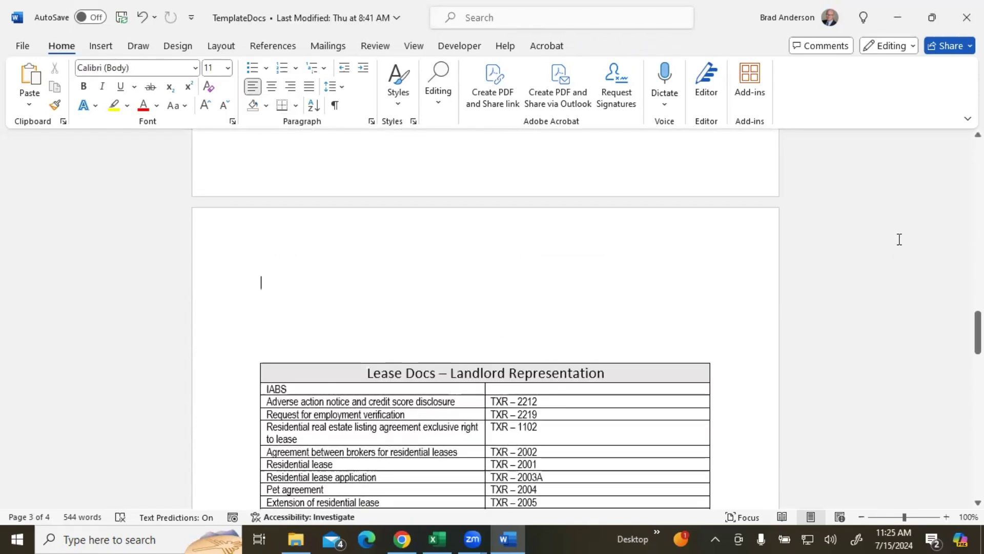
pyautogui.press('pagedown')
pyautogui.press('pagedown')
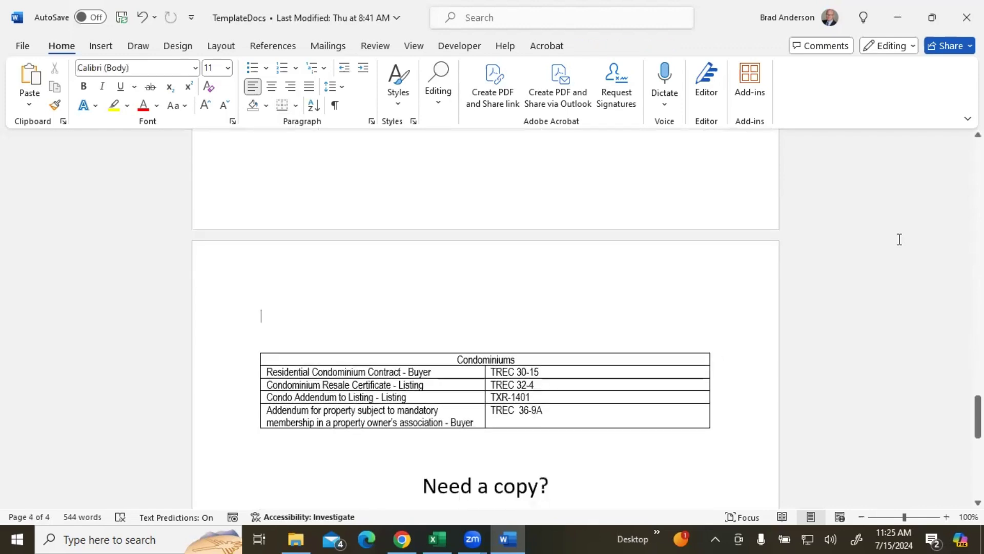
pyautogui.press('Down')
pyautogui.press('Down')
pyautogui.press('Down')
pyautogui.press('Down')
pyautogui.press('End')
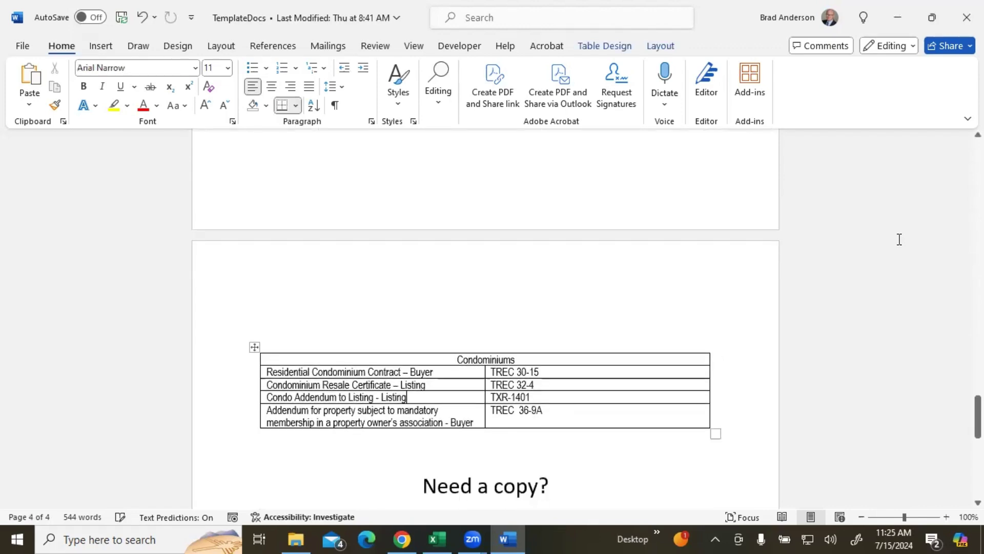
pyautogui.press('Down')
pyautogui.press('Down')
pyautogui.press('Down')
pyautogui.press('Down')
pyautogui.press('Down')
pyautogui.press('Down')
pyautogui.press('Down')
pyautogui.press('Down')
pyautogui.press('Down')
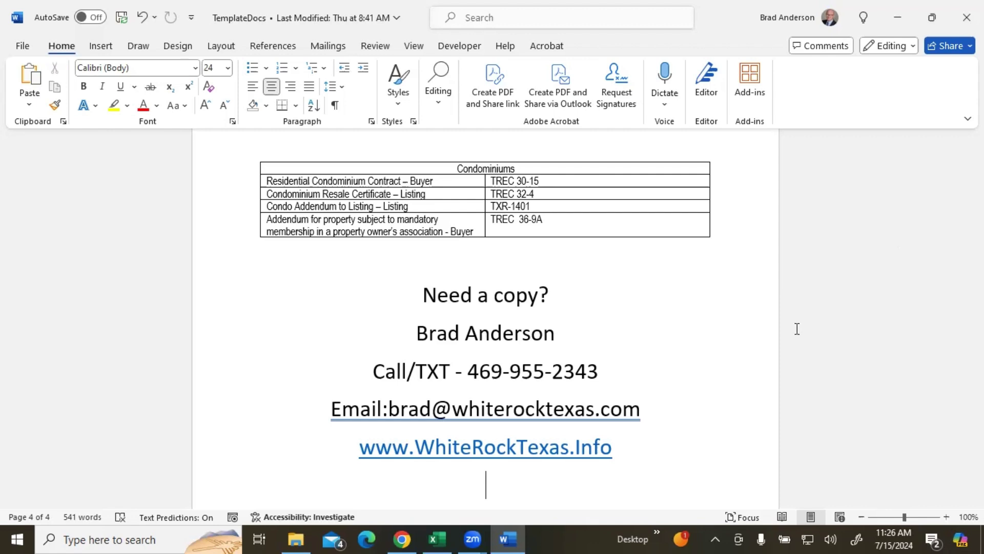
# Switch to the Sample Listing form in Chrome and skim the first pages of the Residential Real Estate Listing Agreement.
pyautogui.click(403, 538)
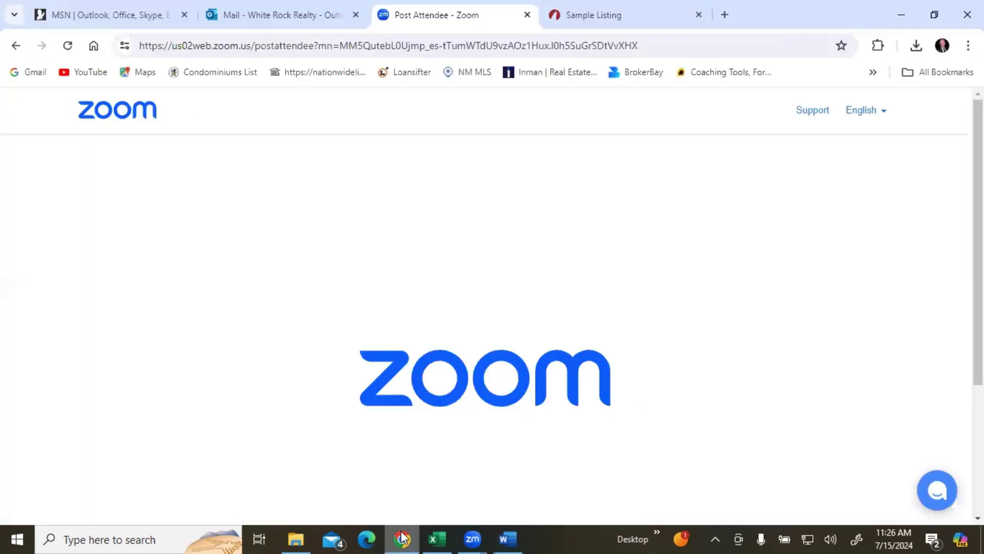
pyautogui.click(559, 14)
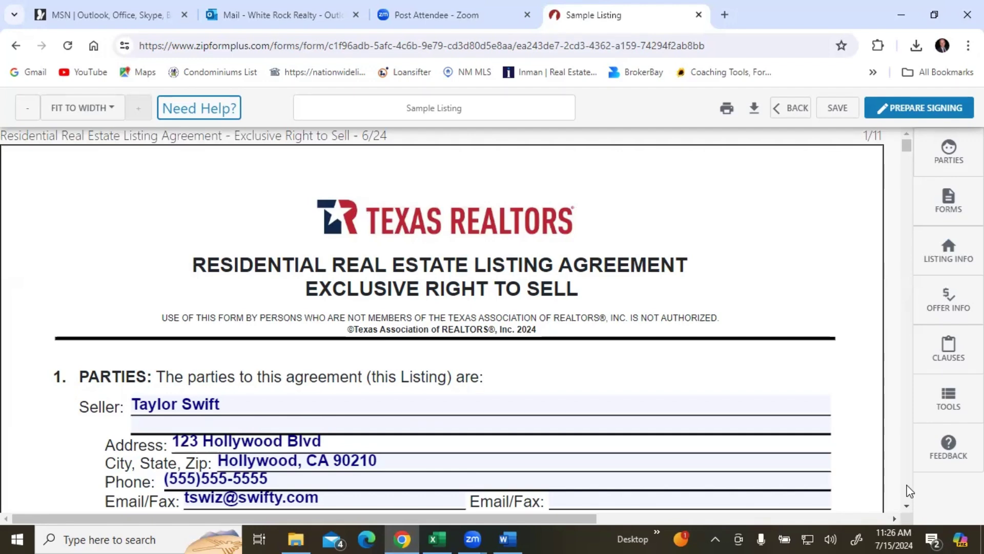
pyautogui.scroll(-10, 910, 491)
pyautogui.scroll(-6, 910, 491)
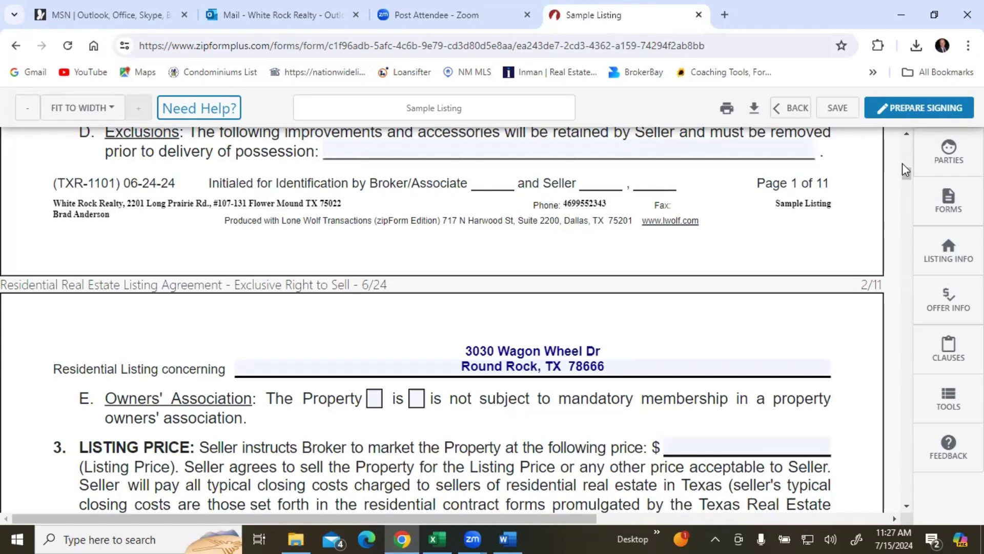
pyautogui.moveTo(903, 164); pyautogui.dragTo(903, 136)
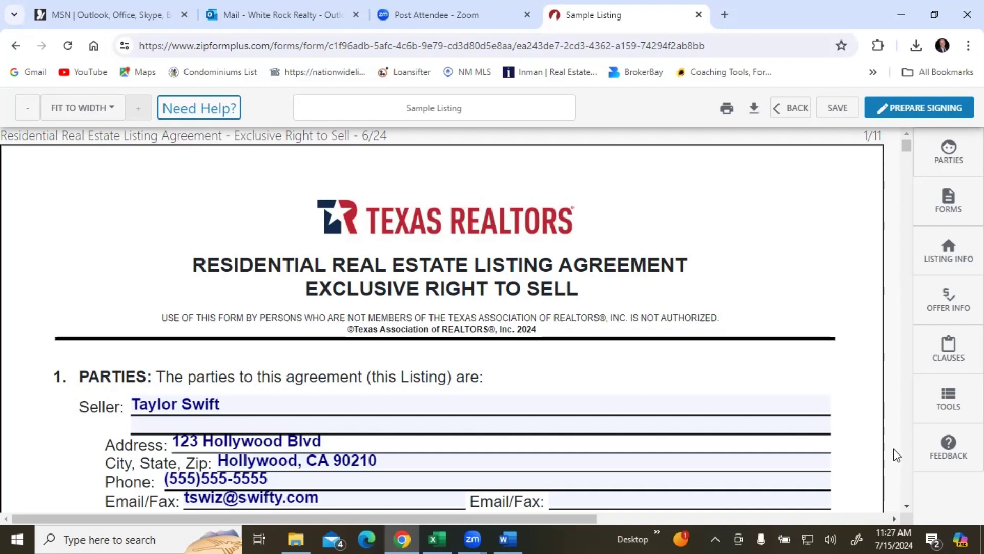
# Review the Parties and Property sections of the listing agreement, including the property's address field.
pyautogui.click(906, 508)
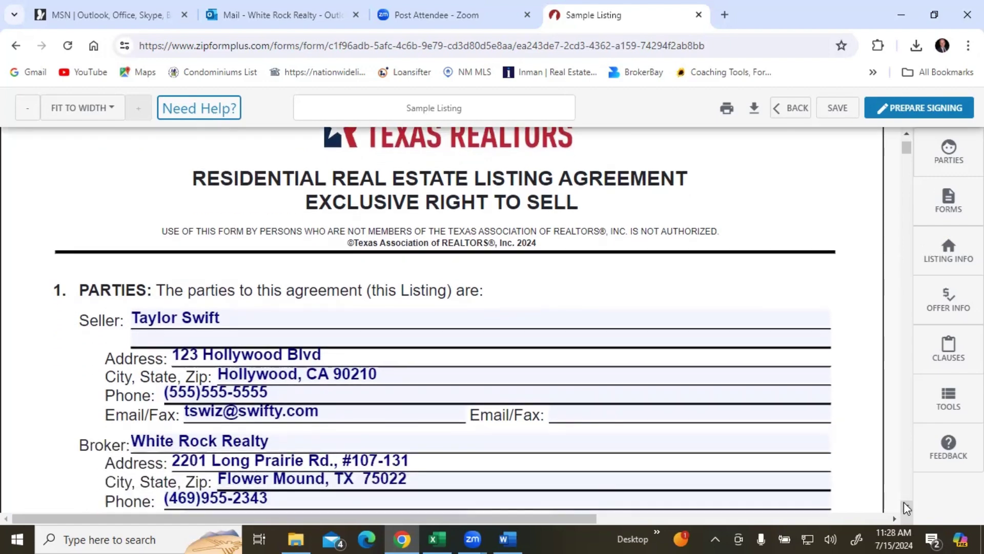
pyautogui.click(907, 507)
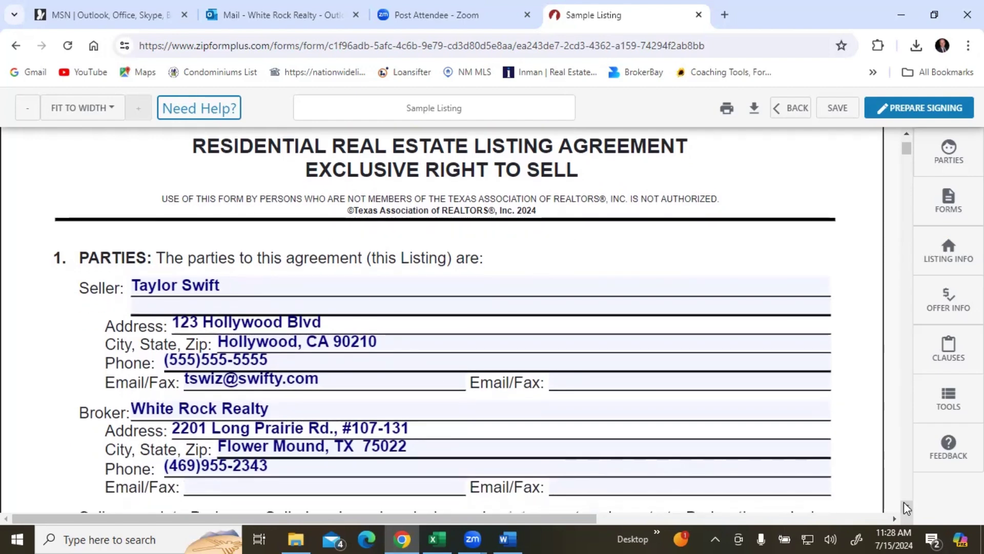
pyautogui.click(906, 508)
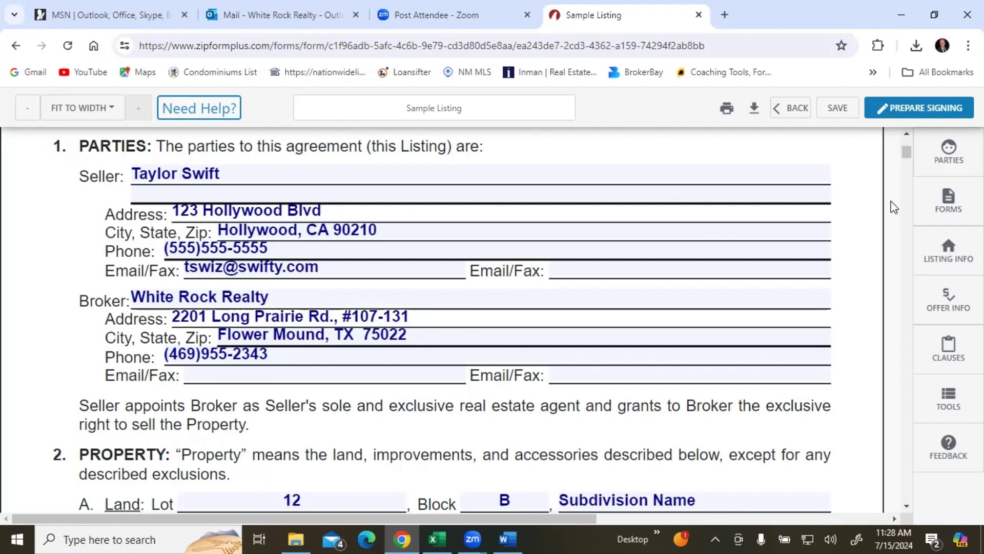
pyautogui.click(907, 506)
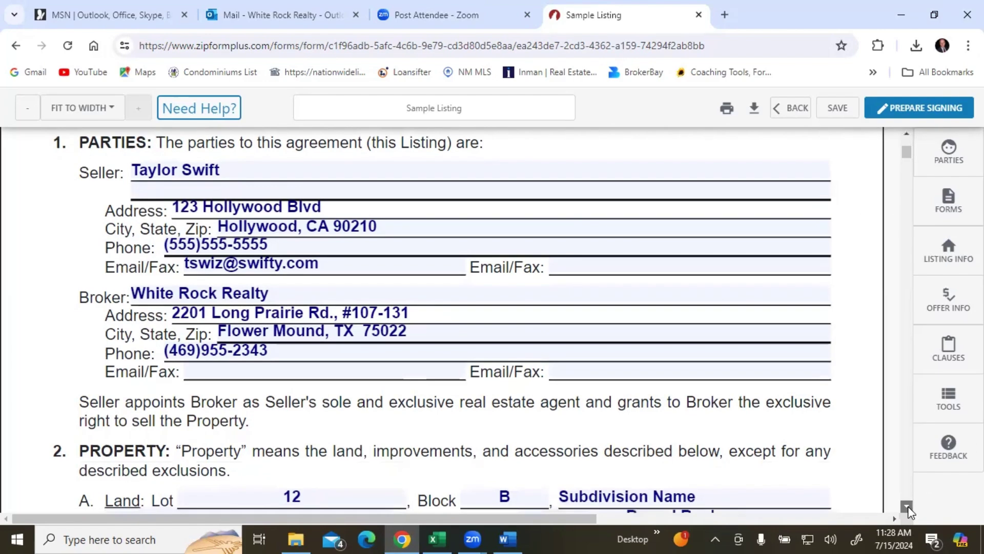
pyautogui.scroll(-5, 907, 506)
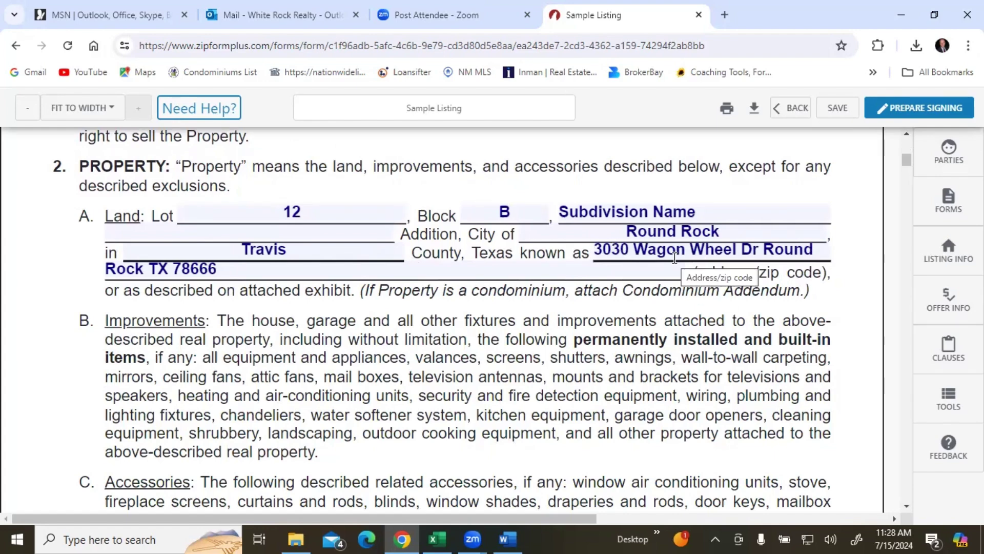
pyautogui.click(317, 269)
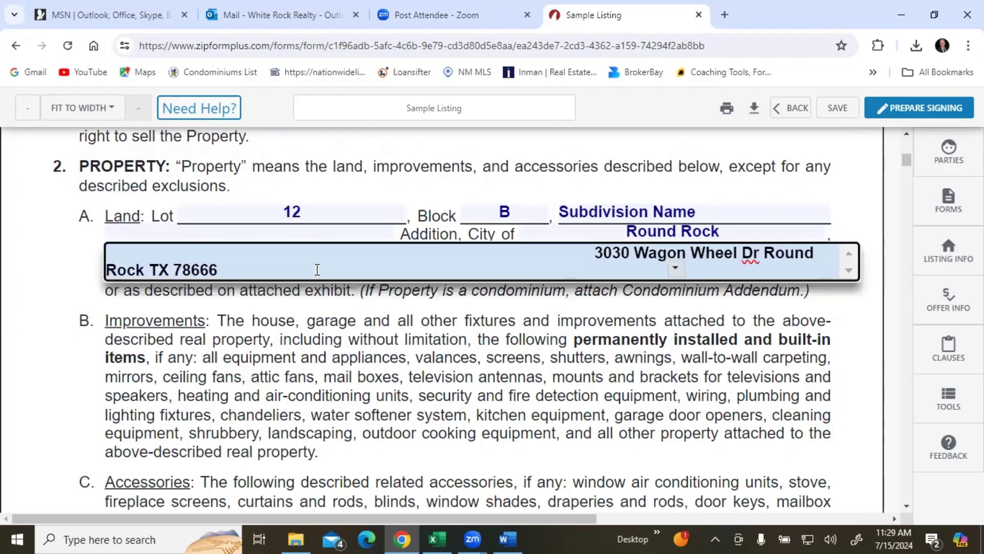
pyautogui.click(62, 270)
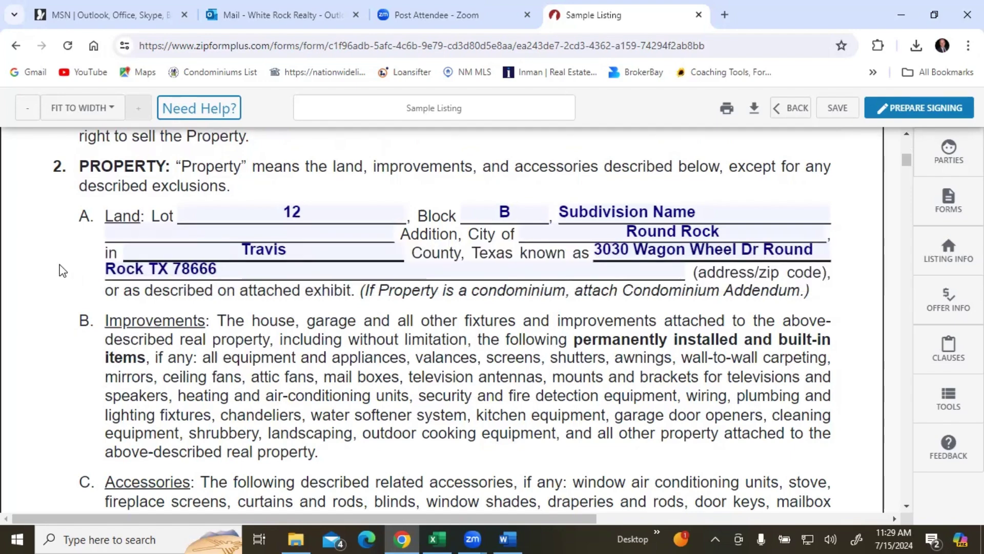
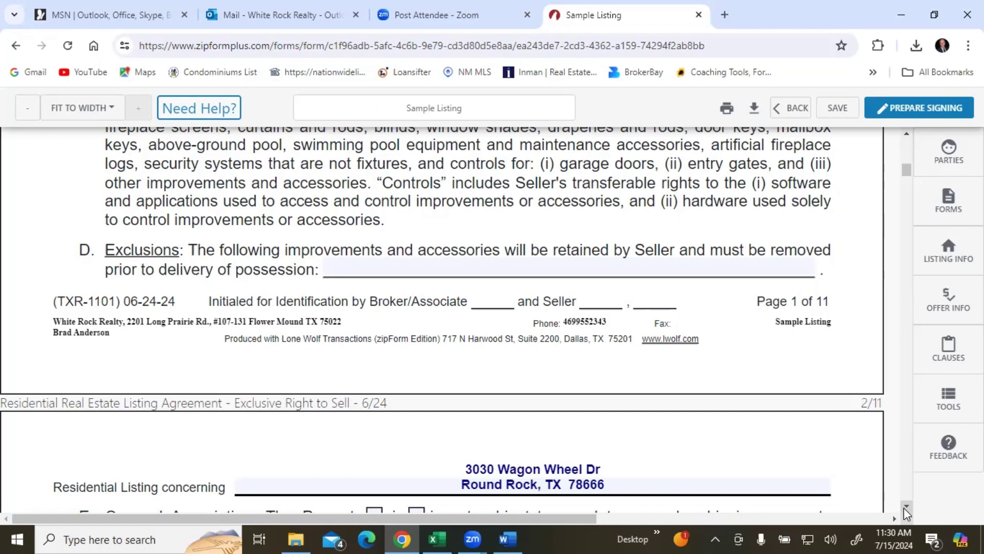
# Mark the property as subject to mandatory owners' association membership and set the listing price to 400000.
pyautogui.scroll(-3, 904, 508)
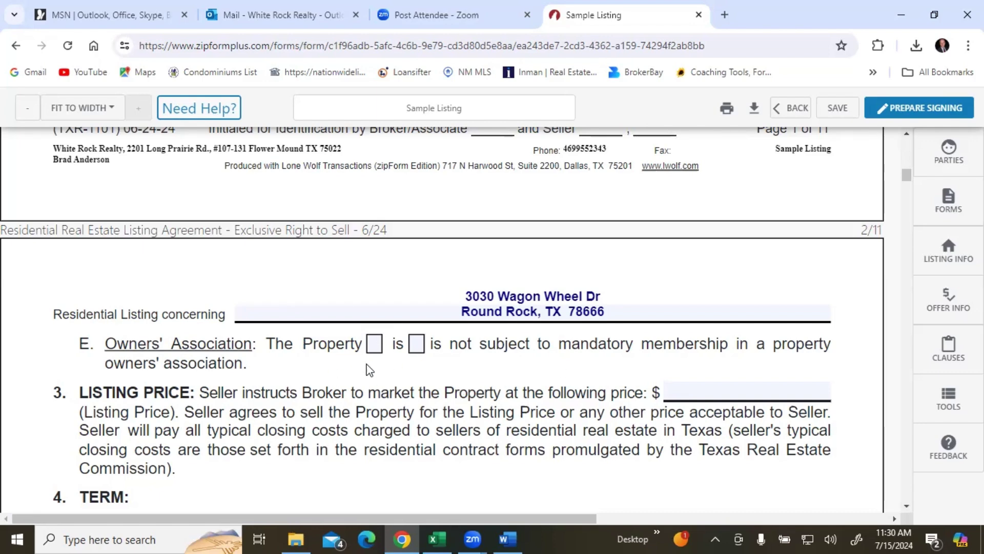
pyautogui.click(374, 344)
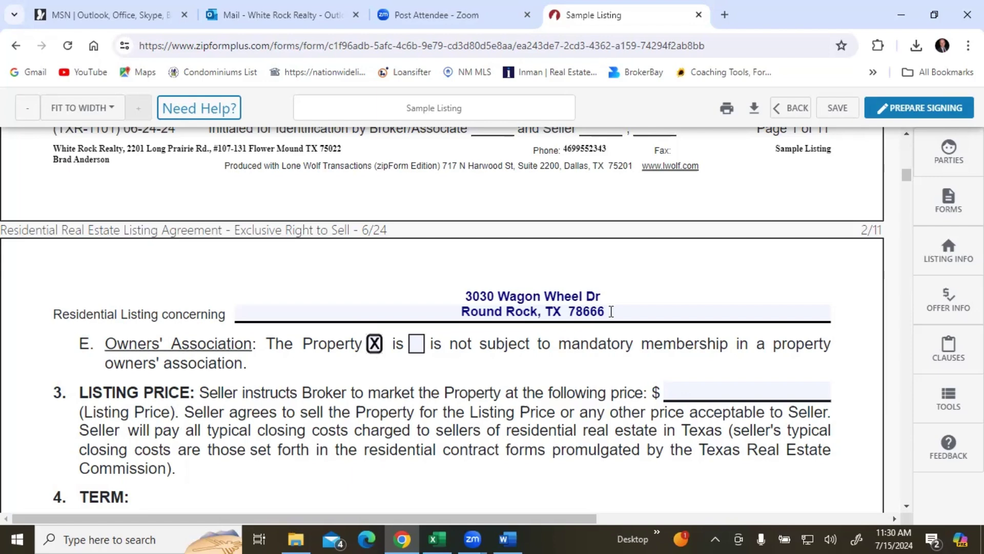
pyautogui.click(854, 378)
pyautogui.click(816, 392)
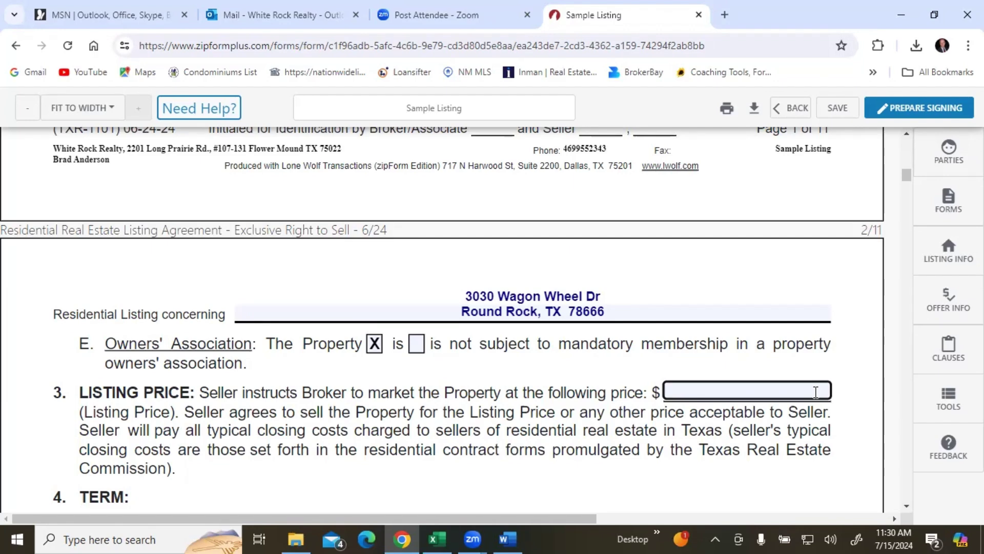
pyautogui.write('400000')
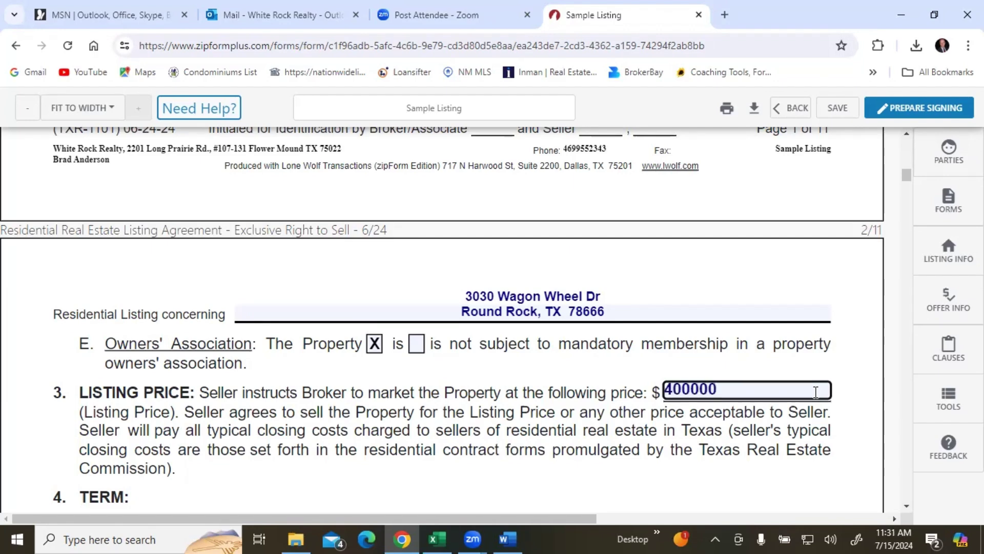
pyautogui.click(853, 446)
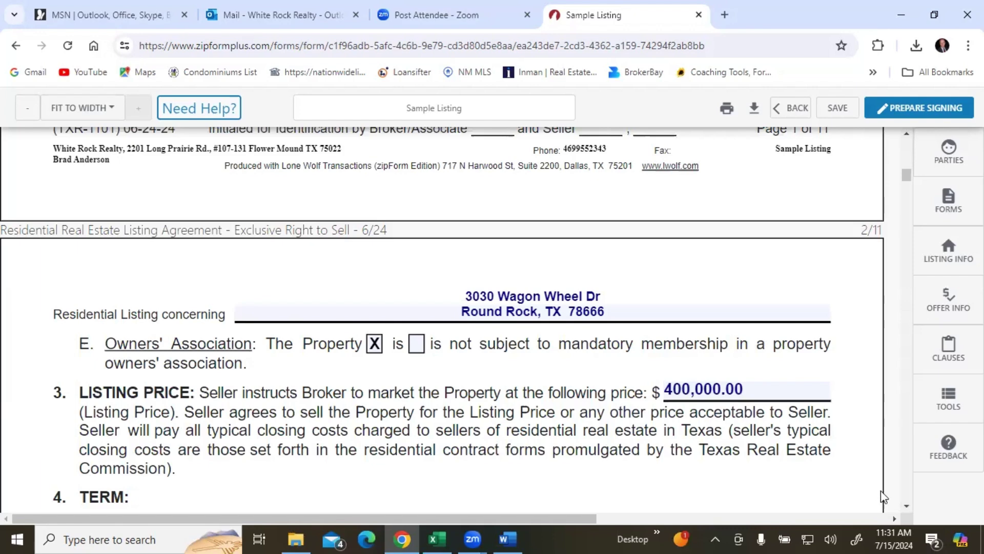
# Set the listing term in section 4A to begin on July 15, 2024 and end on January 3, 2025.
pyautogui.scroll(-5, 908, 510)
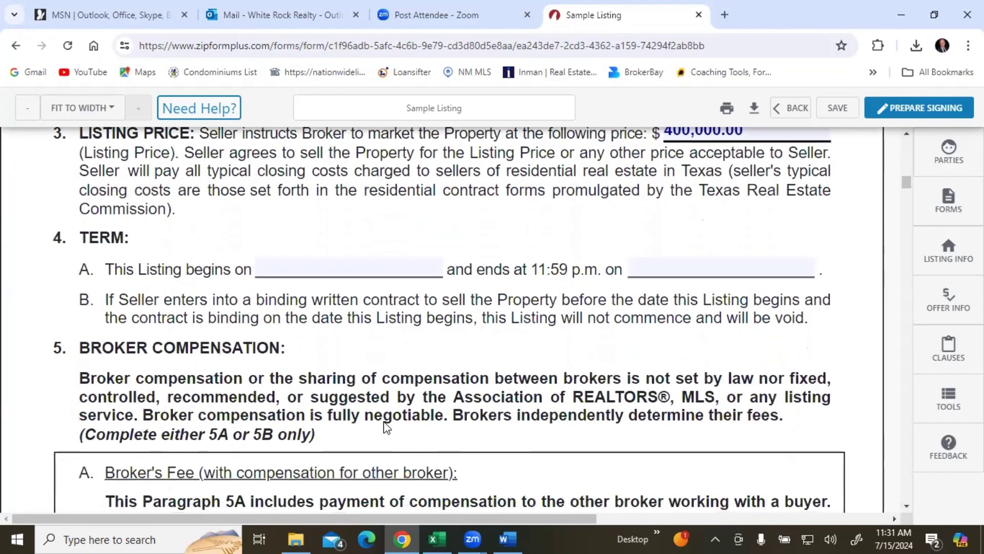
pyautogui.click(304, 272)
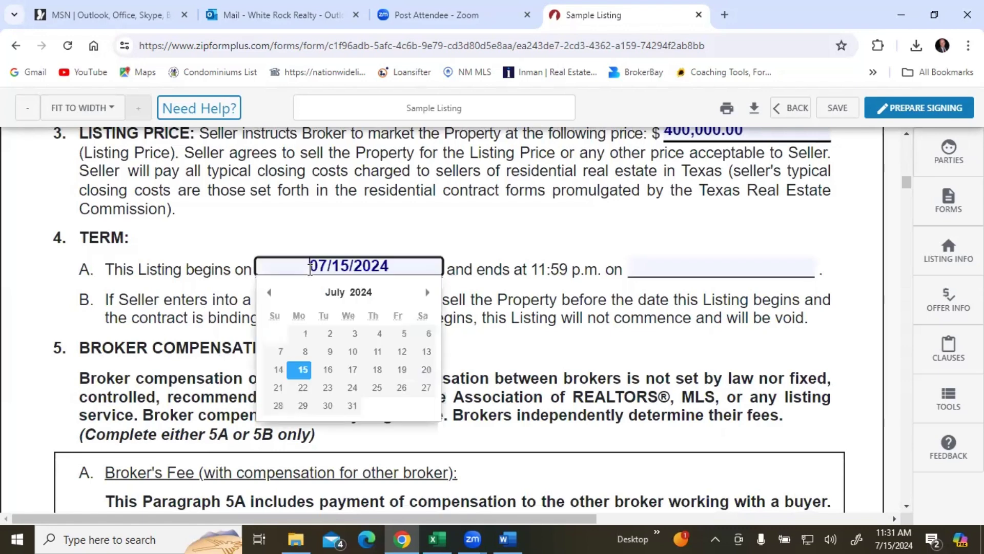
pyautogui.click(304, 374)
pyautogui.click(672, 272)
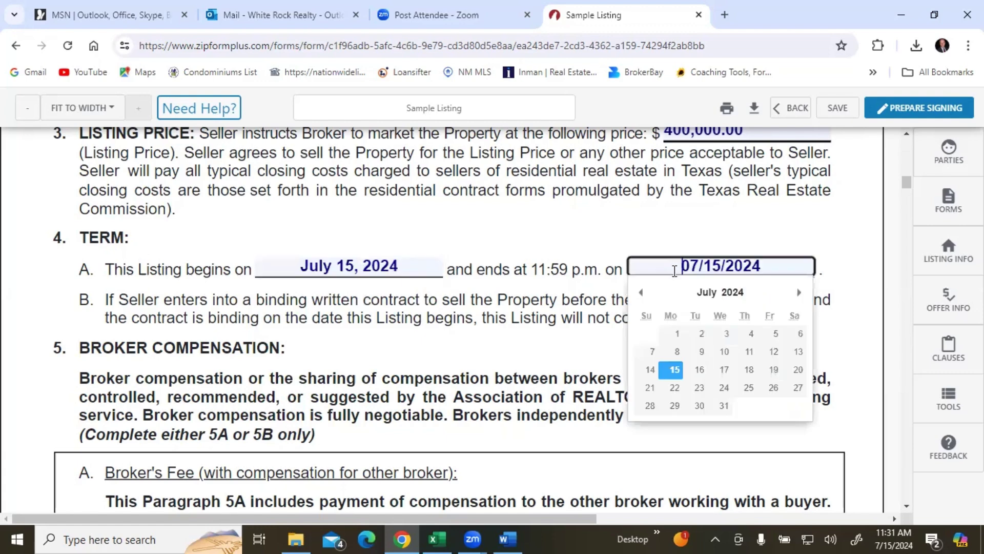
pyautogui.click(799, 293)
pyautogui.click(799, 294)
pyautogui.click(799, 293)
pyautogui.click(799, 293)
pyautogui.click(799, 293)
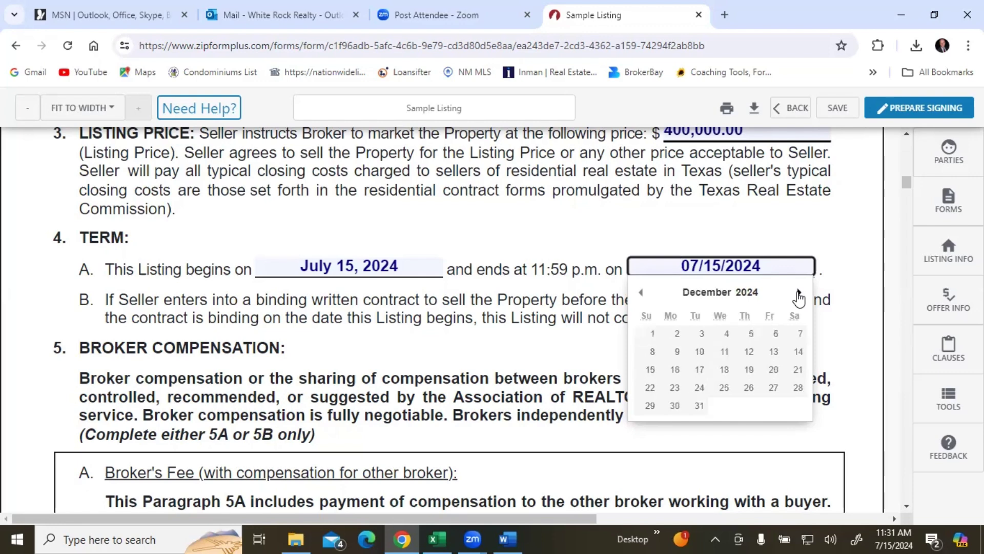
pyautogui.click(799, 293)
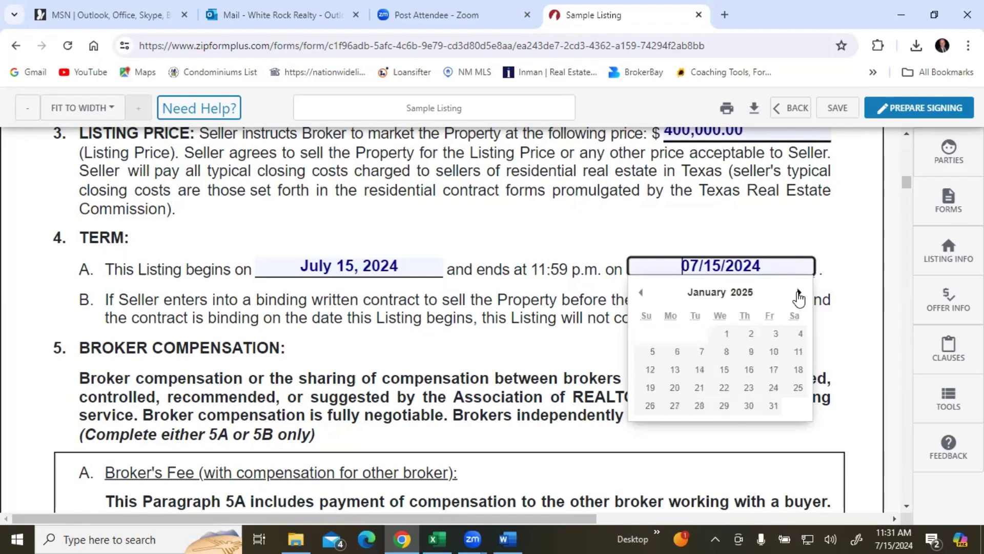
pyautogui.click(776, 333)
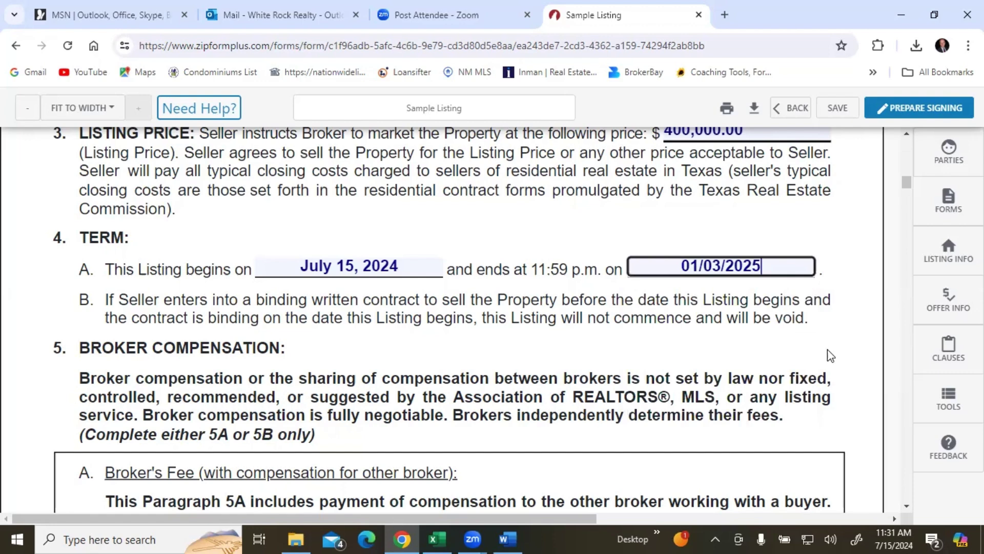
pyautogui.click(851, 351)
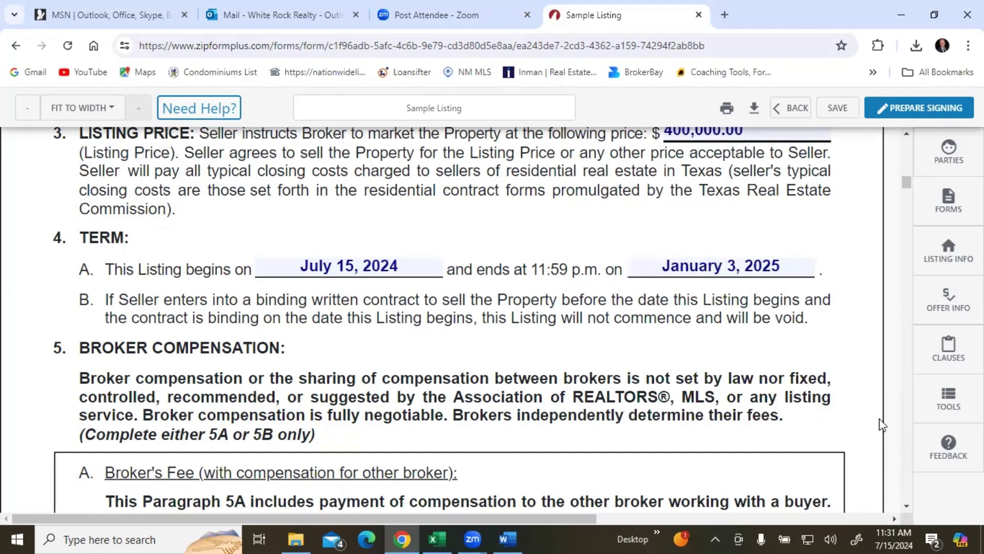
# Mark option (a) in section 5A(1) and set the total broker's fee to 5% of the sales price.
pyautogui.click(907, 509)
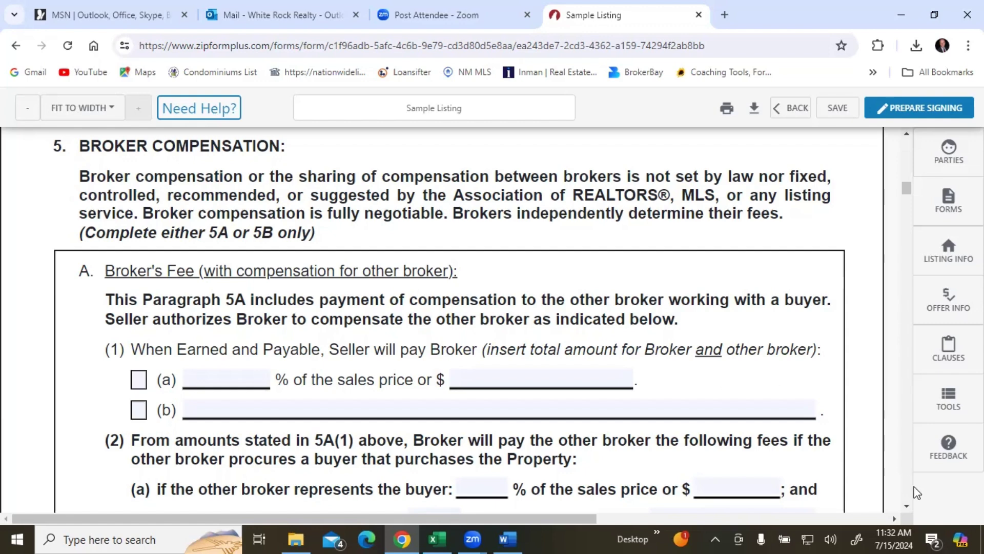
pyautogui.scroll(-3, 909, 506)
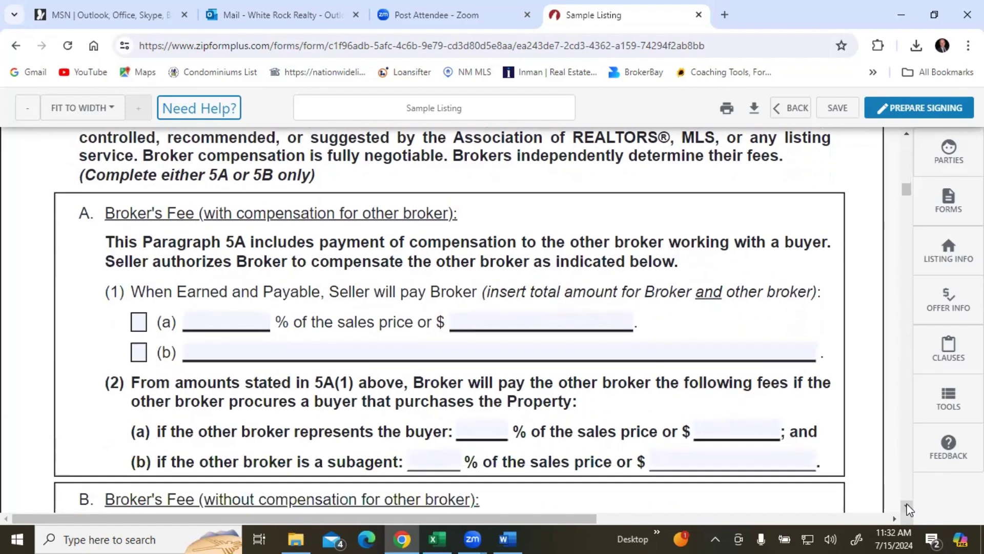
pyautogui.scroll(-2, 909, 509)
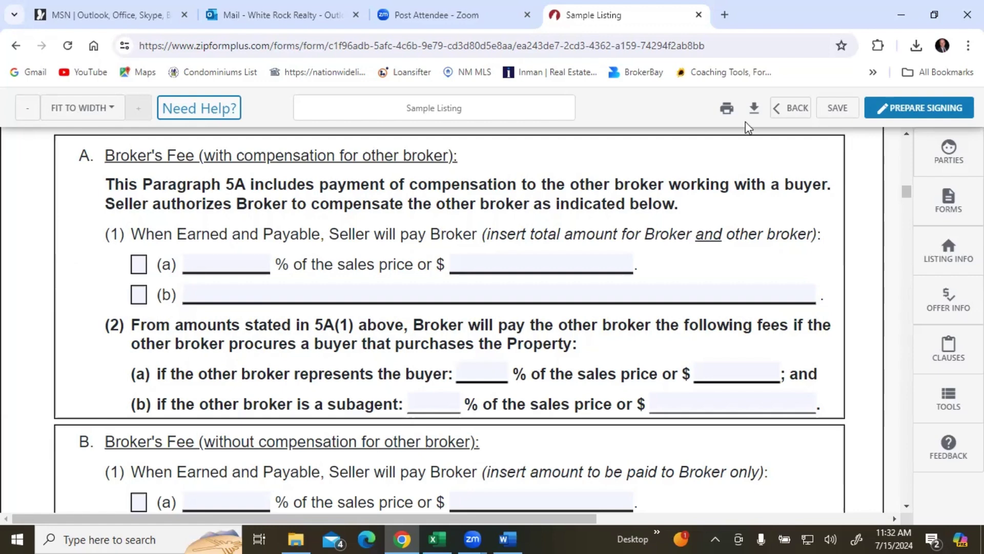
pyautogui.scroll(2, 908, 139)
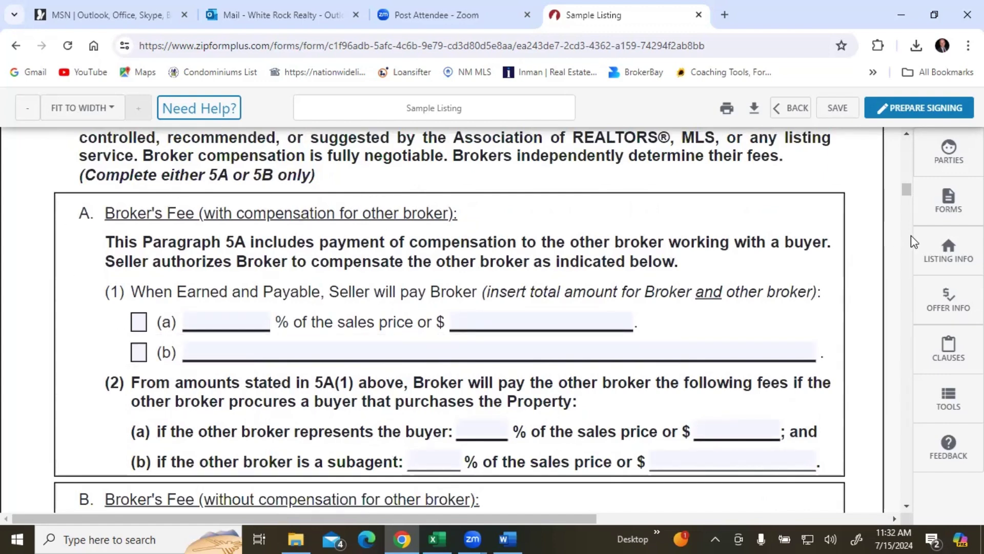
pyautogui.click(906, 507)
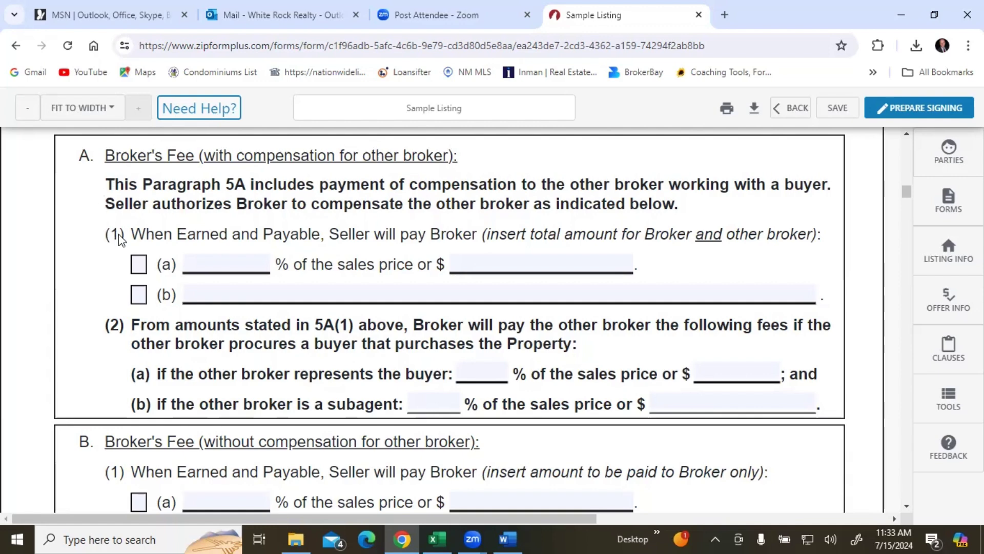
pyautogui.click(137, 268)
pyautogui.click(199, 264)
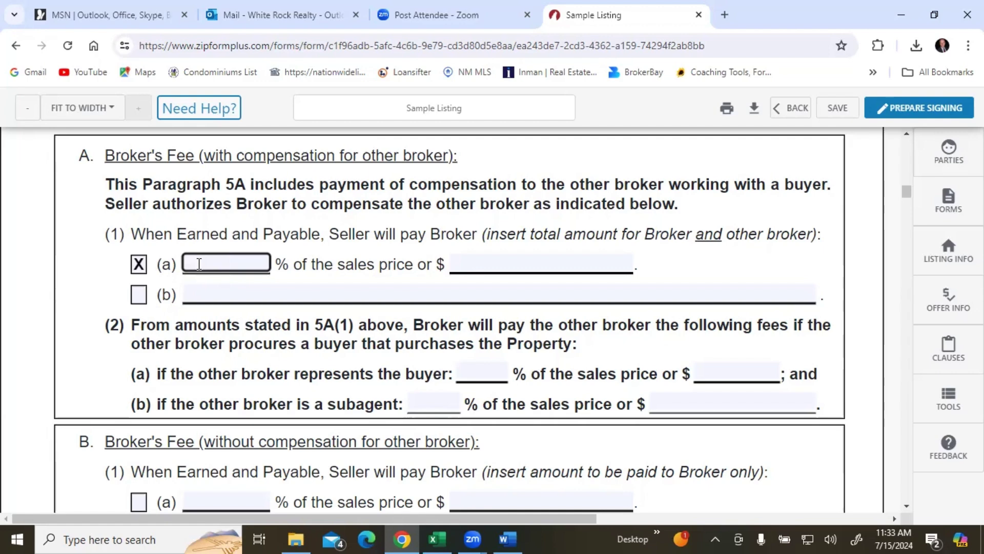
pyautogui.write('5')
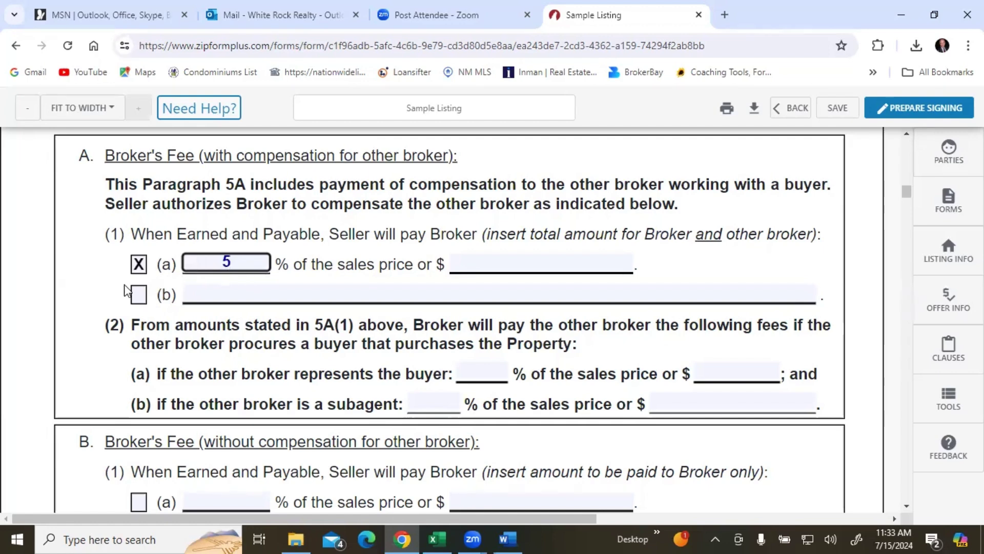
pyautogui.click(88, 288)
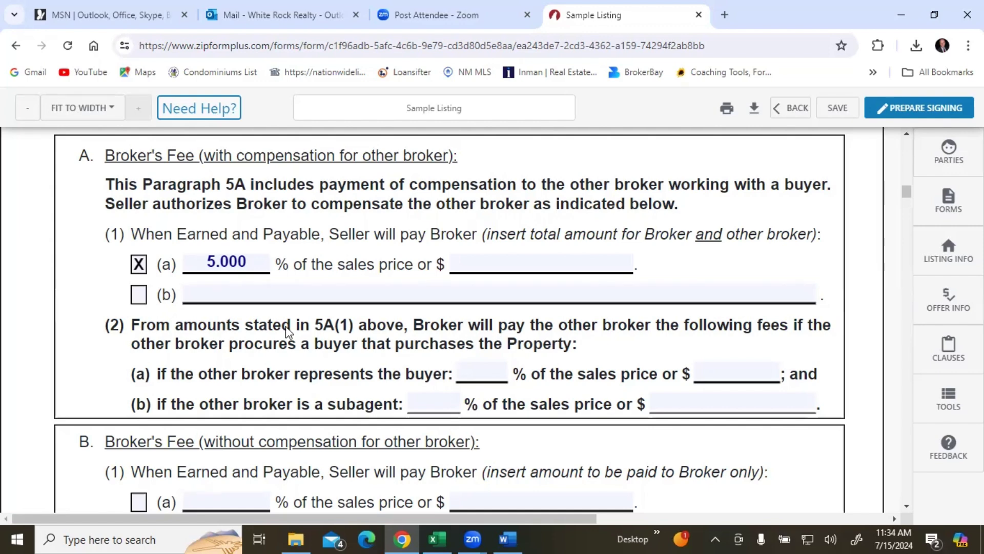
# Set the other broker's fee for representing the buyer in 5A(2)(a) to 2.5% of the sales price.
pyautogui.click(482, 373)
pyautogui.write('2.5')
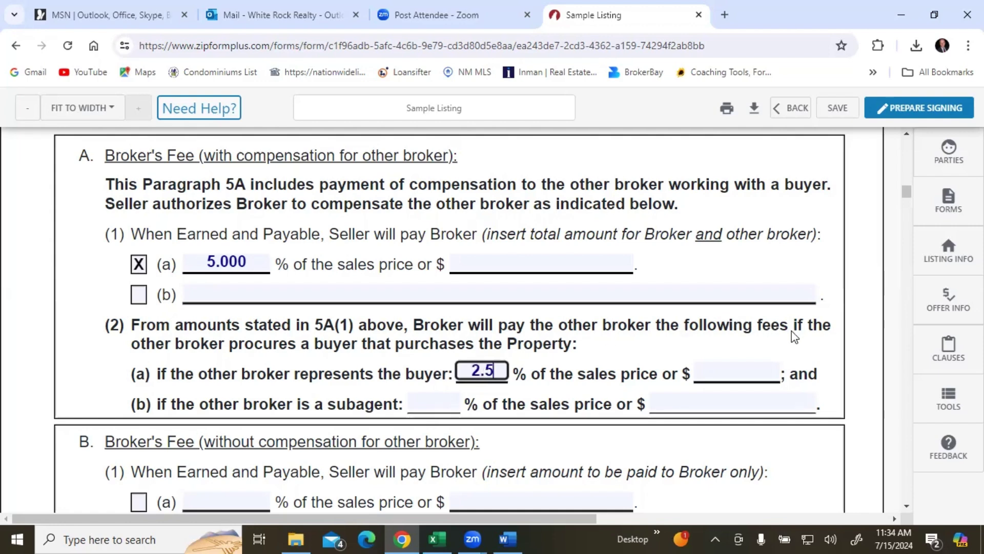
pyautogui.click(852, 329)
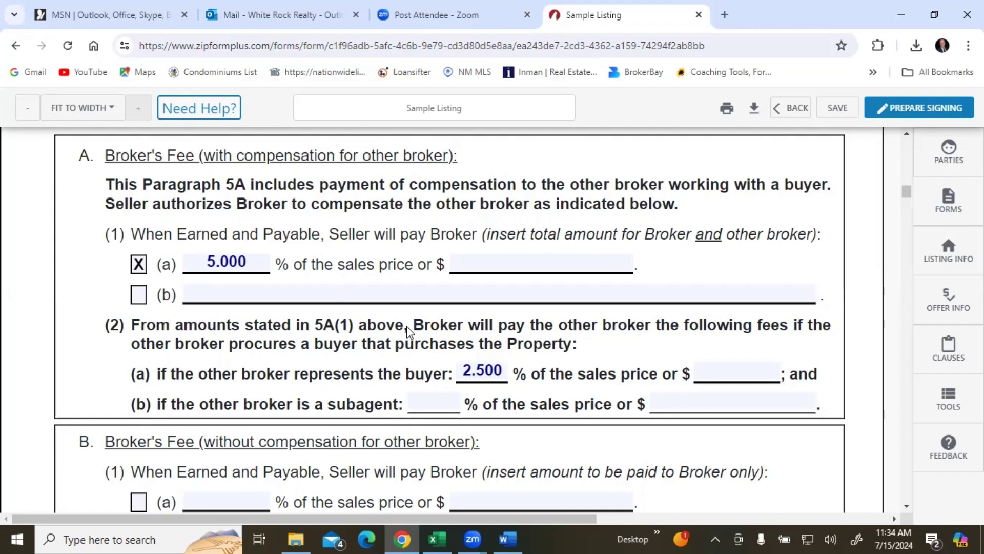
# Replace the percentage for the buyer's broker in 5A(2)(a) with a flat fee of $4,500.
pyautogui.click(506, 369)
pyautogui.press('BackSpace')
pyautogui.press('BackSpace')
pyautogui.press('BackSpace')
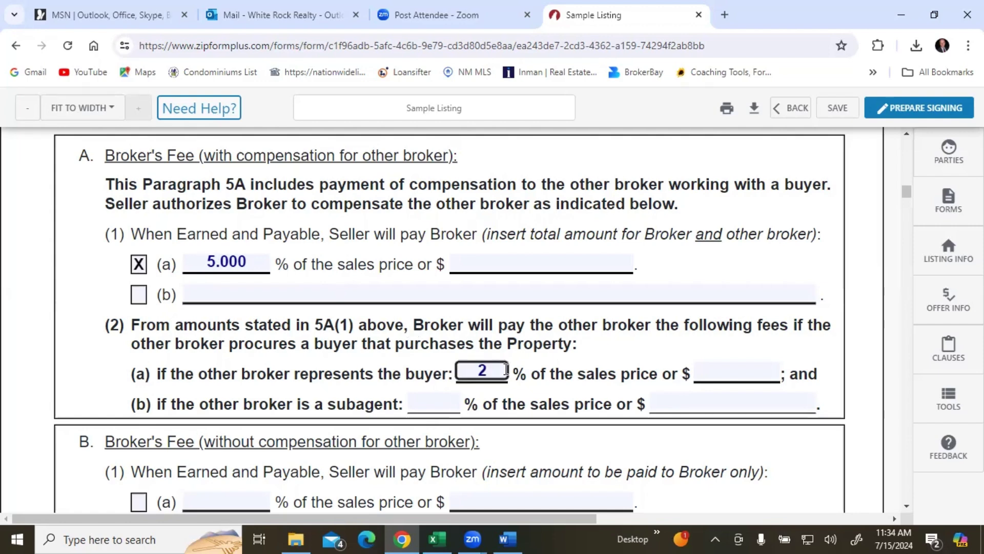
pyautogui.click(815, 278)
pyautogui.click(757, 371)
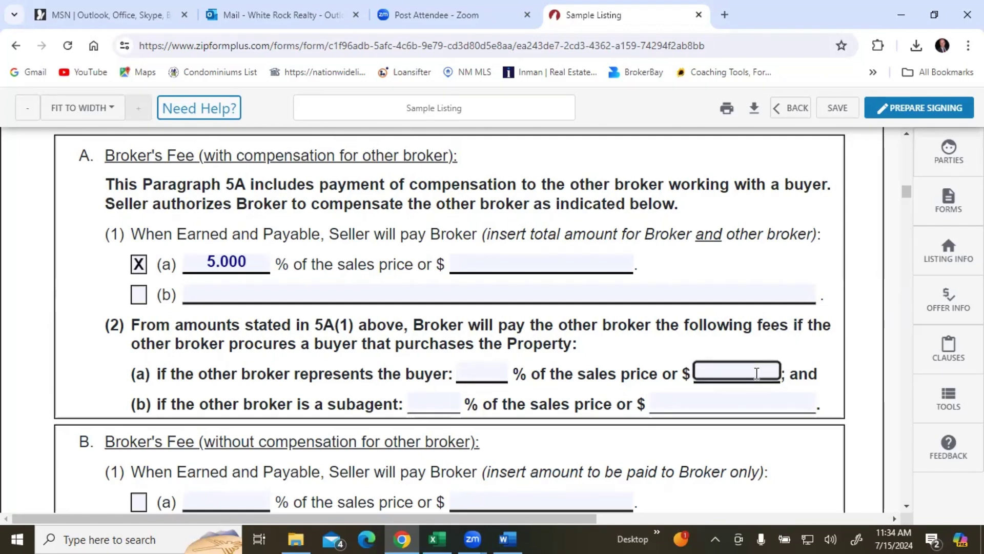
pyautogui.write('4500')
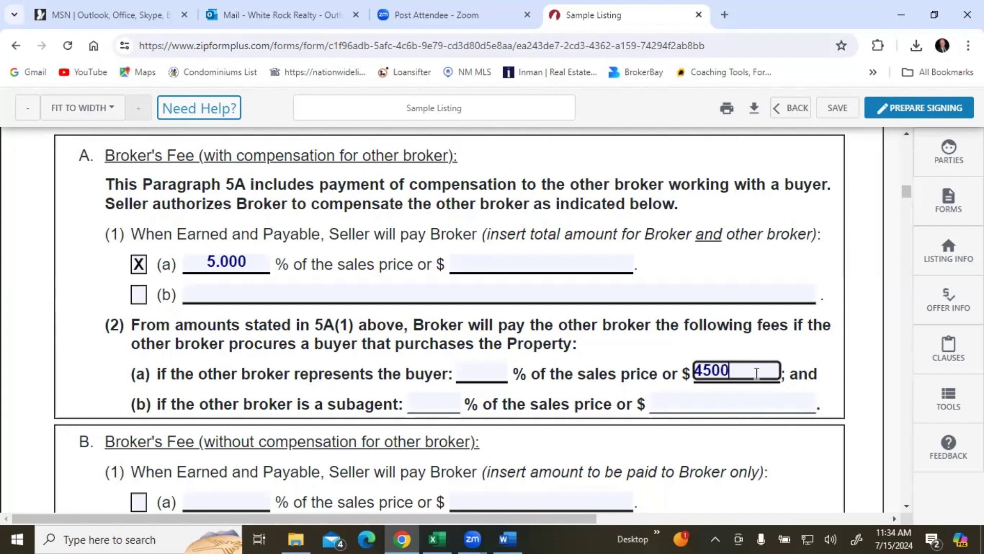
pyautogui.click(833, 353)
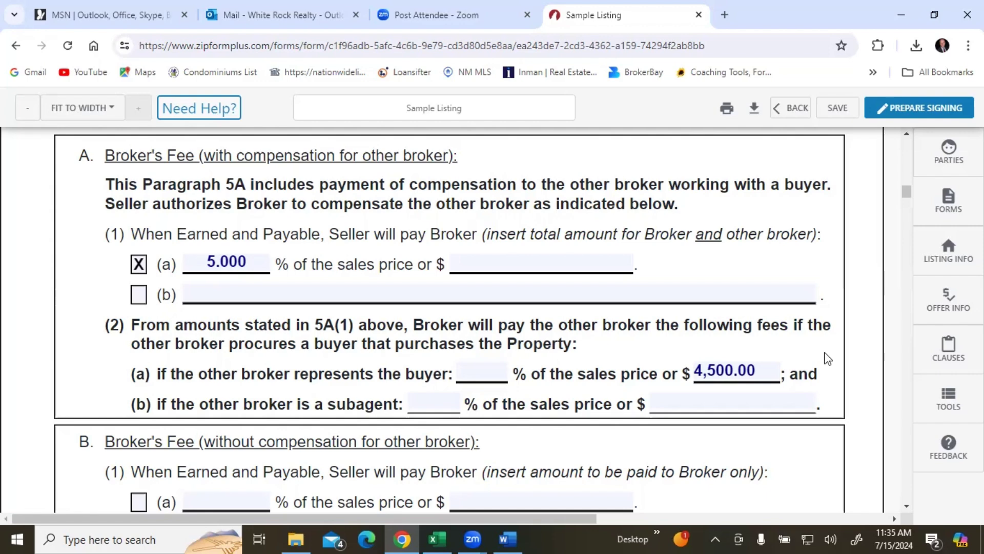
# Clear the flat fee in 5A(2)(a) and set the buyer's broker fee to 2.5% of the sales price instead.
pyautogui.click(770, 372)
pyautogui.press('BackSpace')
pyautogui.press('BackSpace')
pyautogui.press('BackSpace')
pyautogui.press('BackSpace')
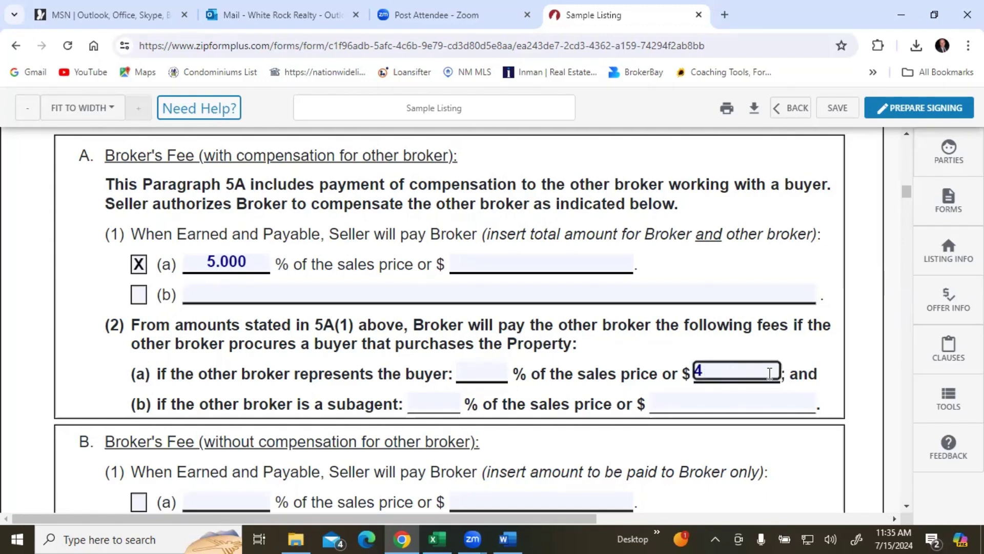
pyautogui.click(490, 373)
pyautogui.write('2.5')
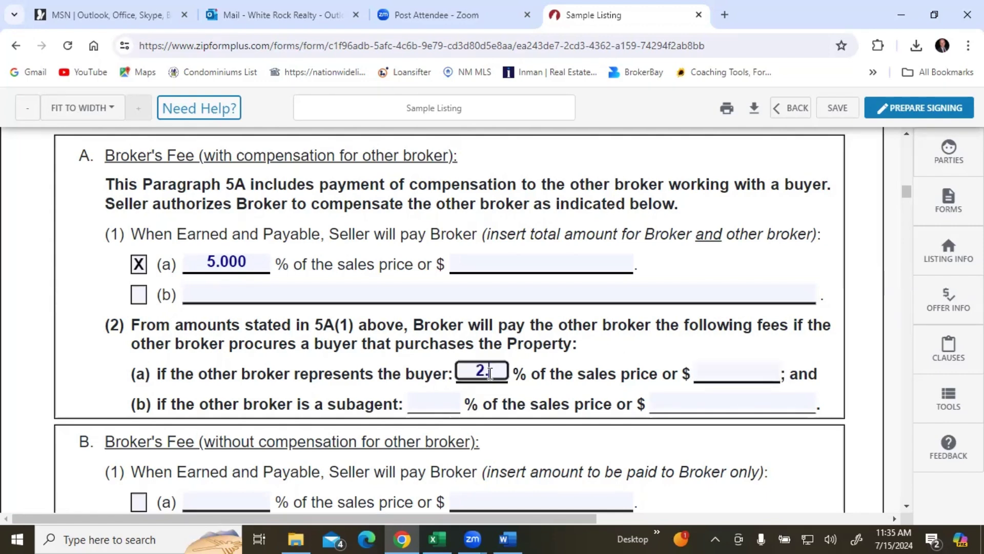
pyautogui.click(851, 339)
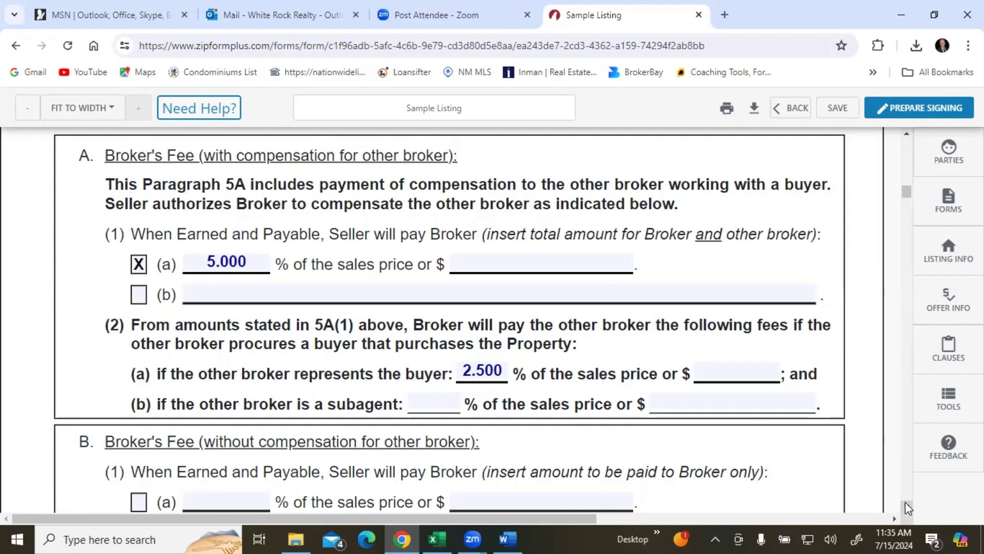
# Clear the broker's fee percentage, the option (a) checkbox and the buyer's broker percentage throughout section 5A.
pyautogui.click(259, 266)
pyautogui.press('BackSpace')
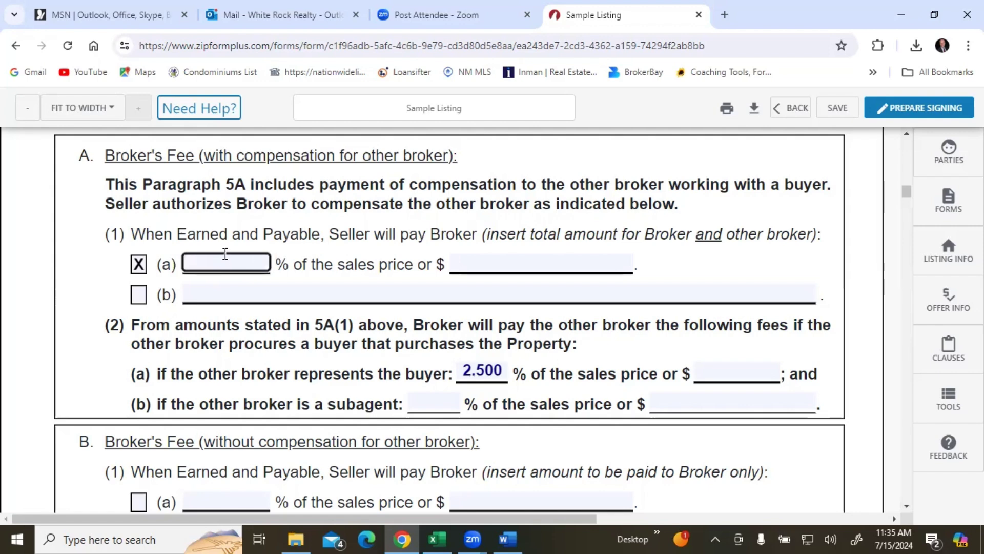
pyautogui.click(138, 266)
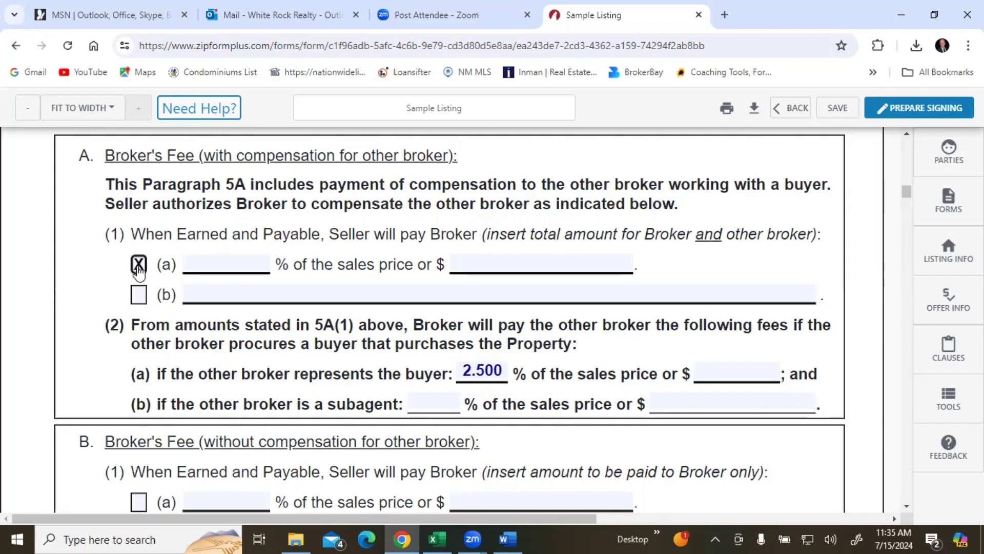
pyautogui.click(503, 370)
pyautogui.press('BackSpace')
pyautogui.press('BackSpace')
pyautogui.press('BackSpace')
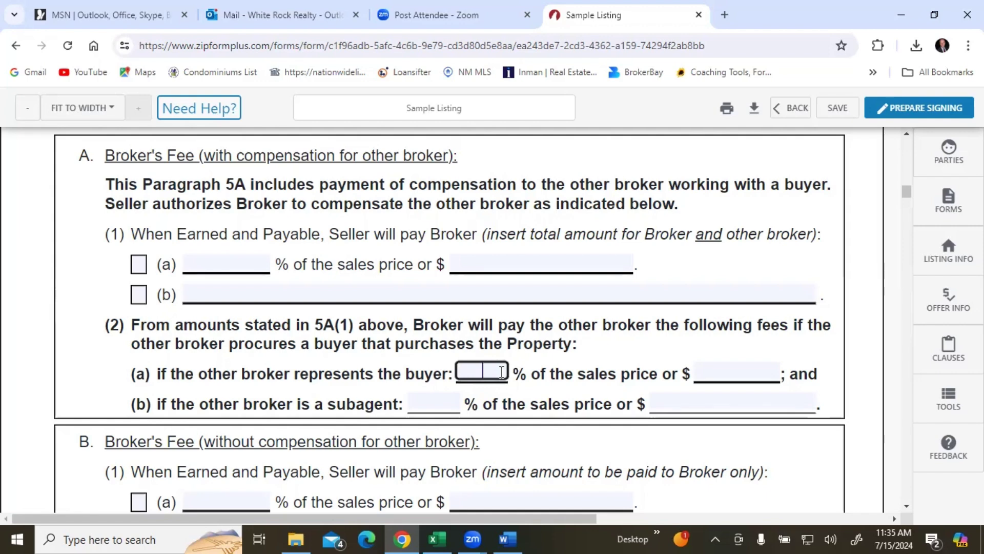
pyautogui.click(852, 445)
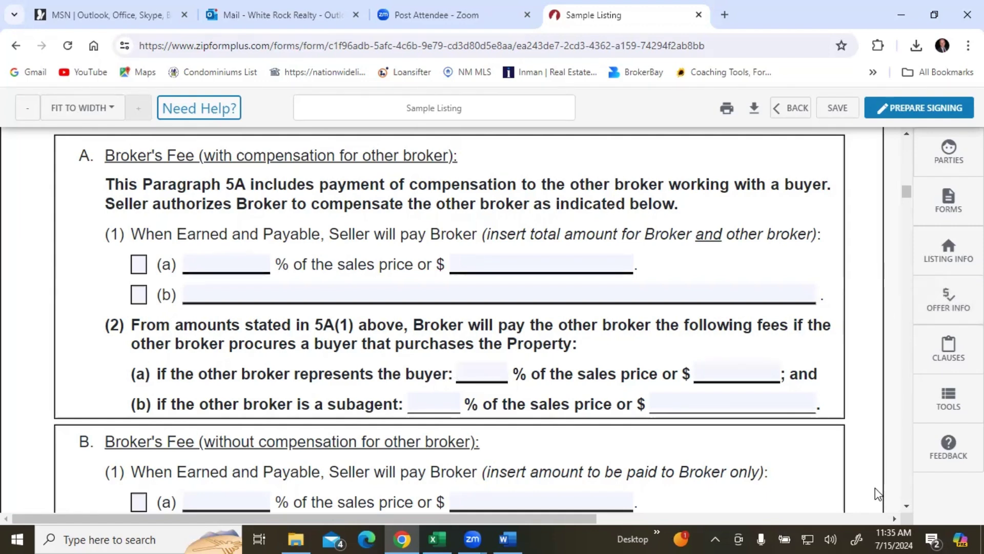
# Mark option (a) in section 5B(1) and set the broker's fee to 3.0% of the sales price.
pyautogui.click(906, 506)
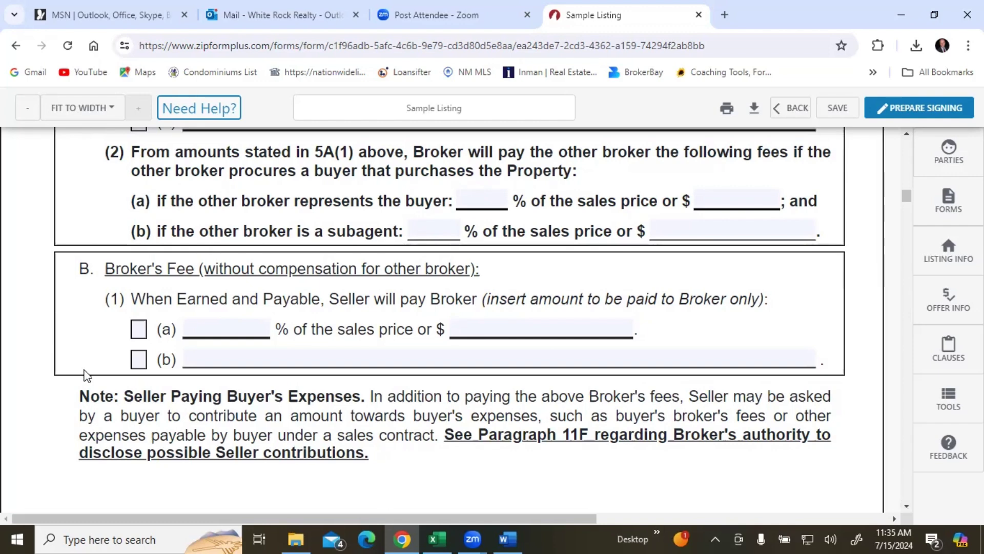
pyautogui.click(138, 337)
pyautogui.click(195, 333)
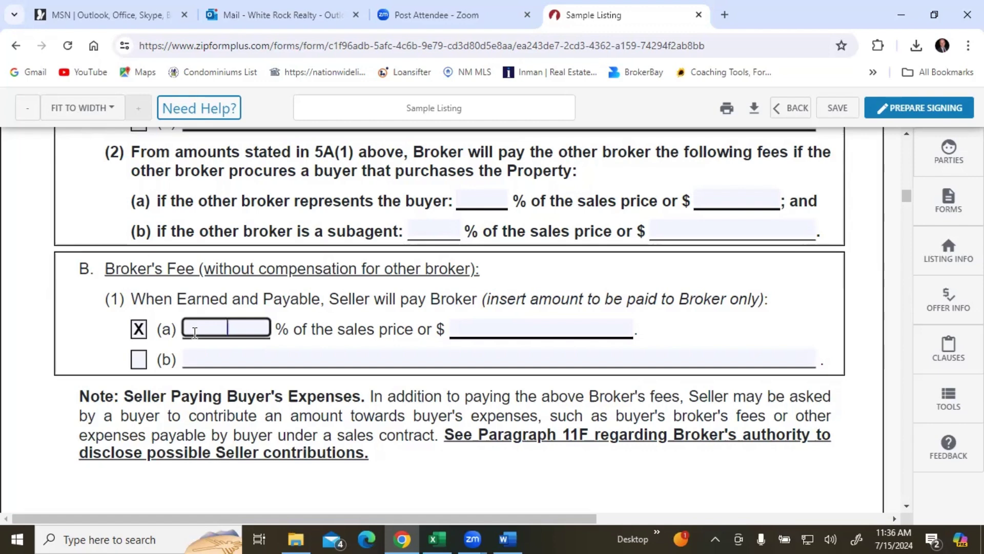
pyautogui.write('3.0')
pyautogui.click(735, 328)
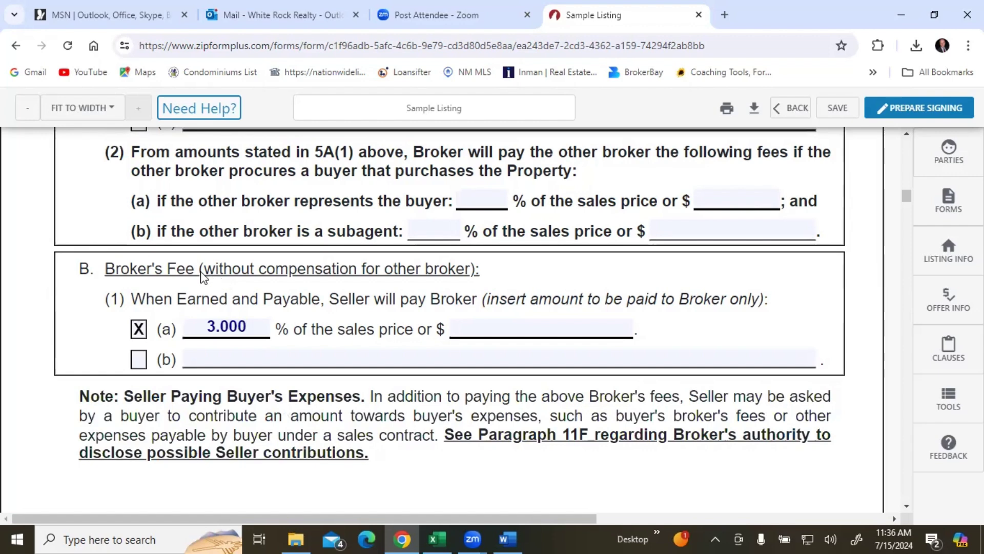
# Review the Earned, Payable and Other Compensation clauses of section 5, including the Other Fees and/or Reimbursable Expenses field.
pyautogui.click(906, 136)
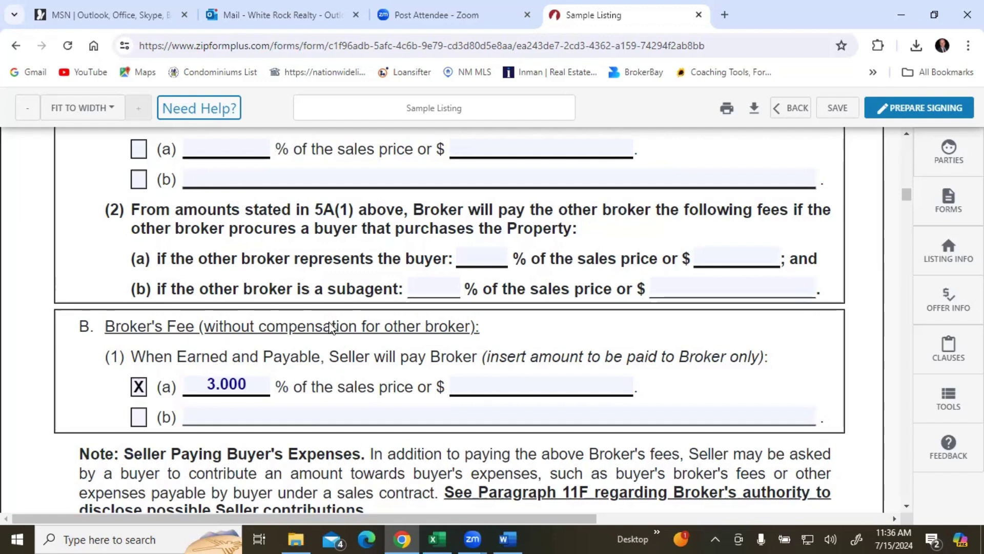
pyautogui.click(906, 507)
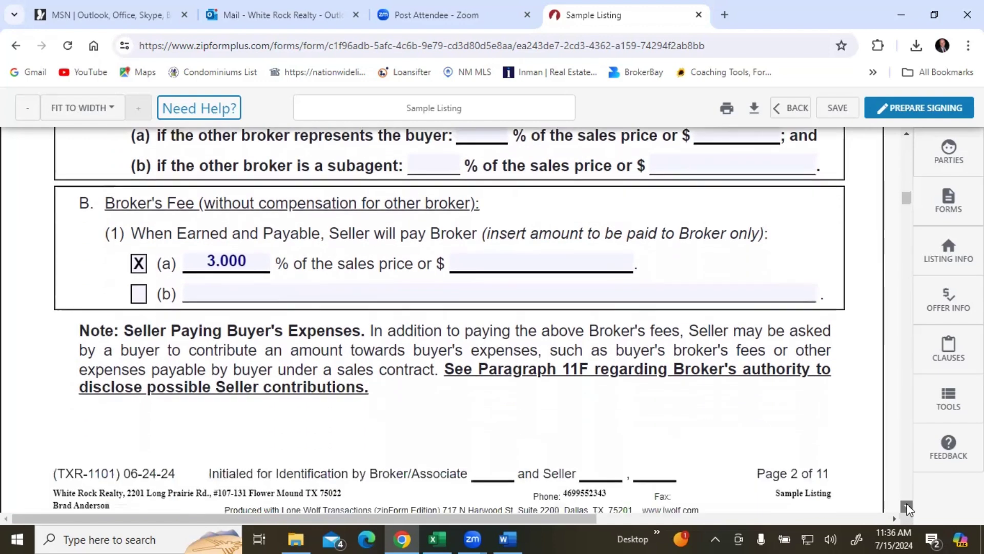
pyautogui.scroll(-4, 907, 508)
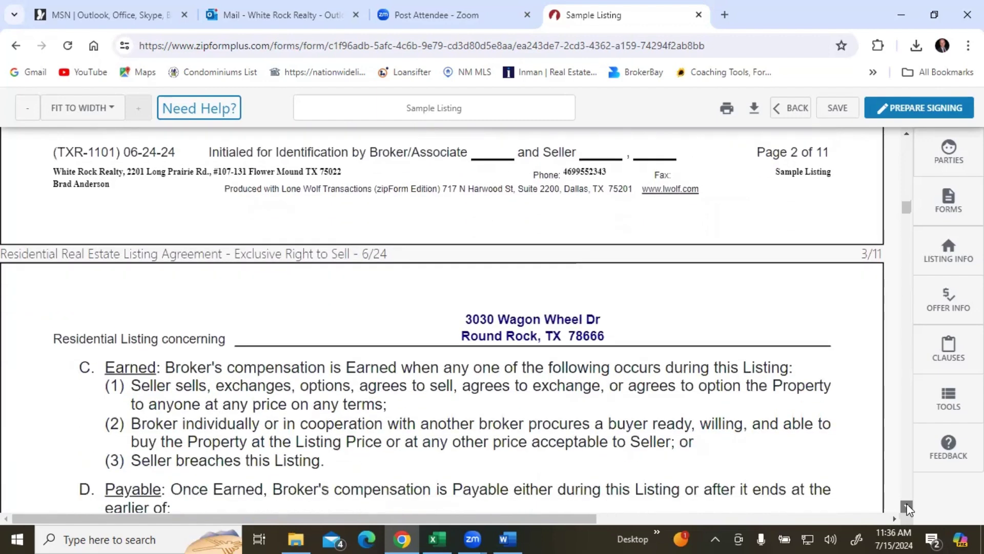
pyautogui.scroll(-3, 907, 508)
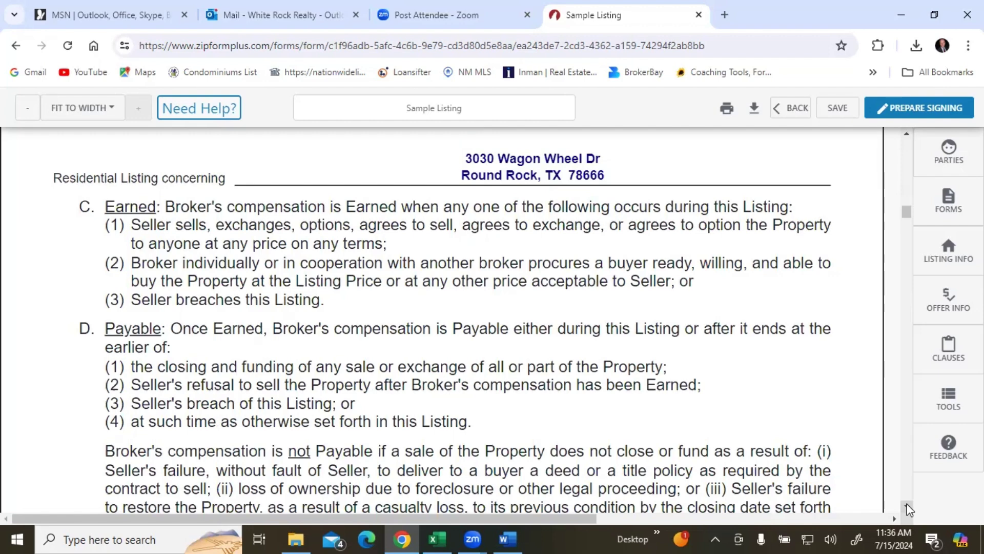
pyautogui.scroll(-4, 907, 509)
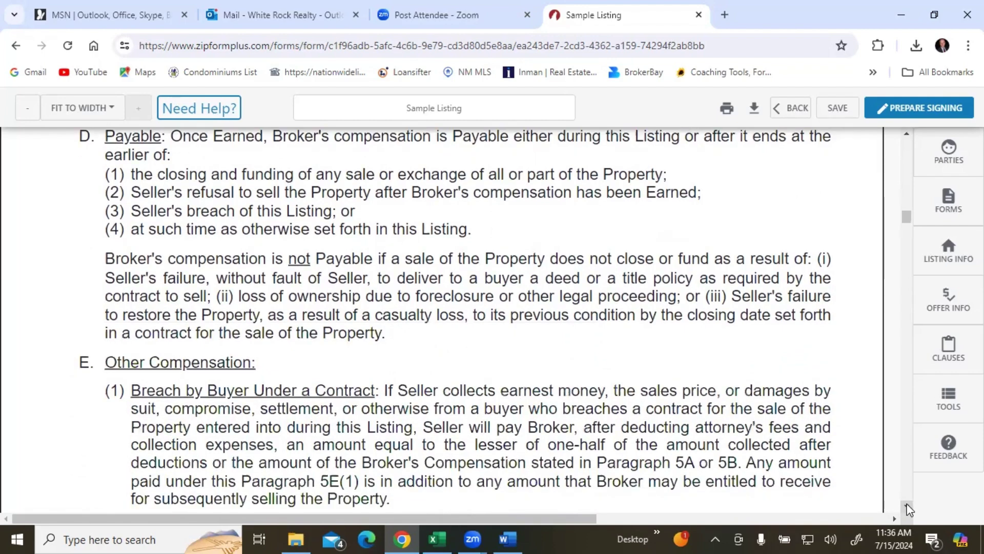
pyautogui.scroll(-6, 907, 509)
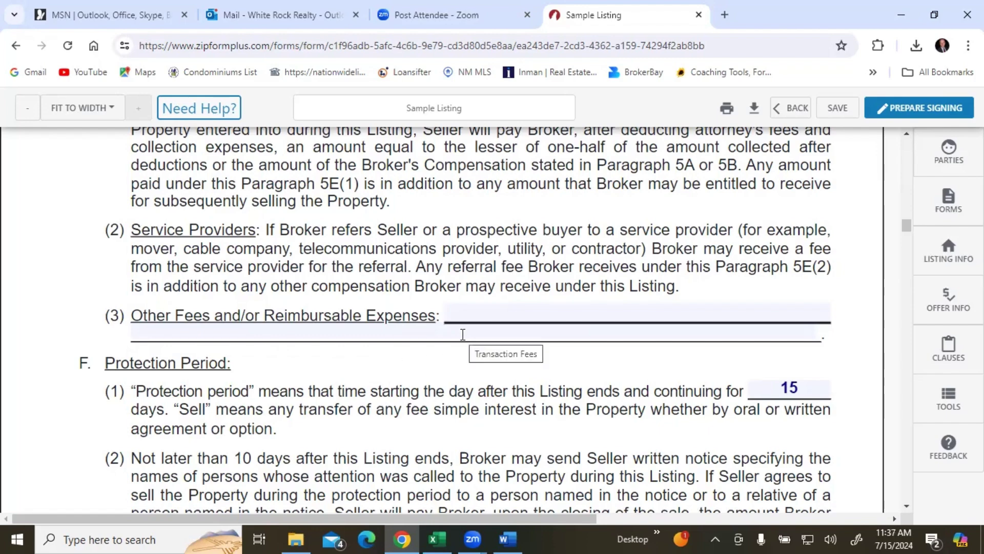
pyautogui.click(485, 313)
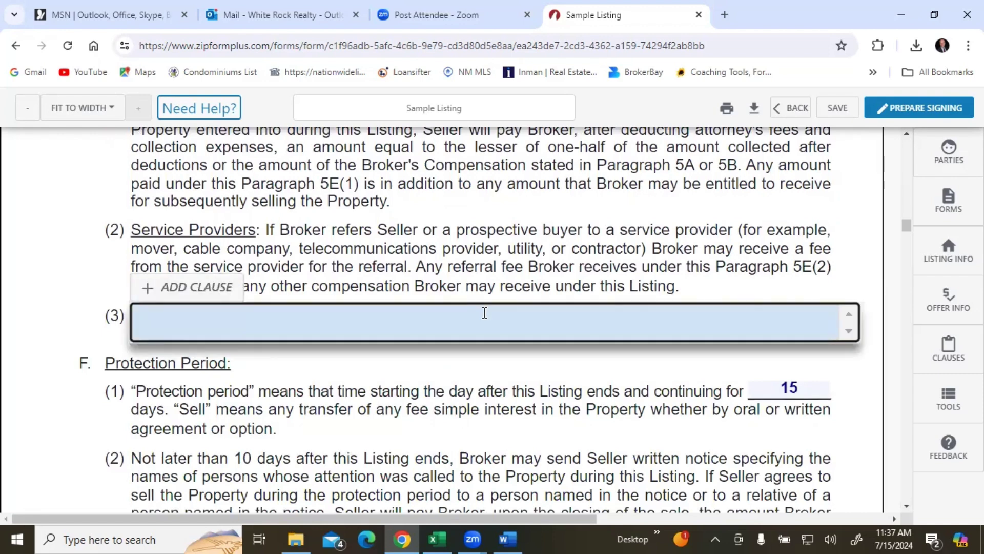
pyautogui.click(55, 283)
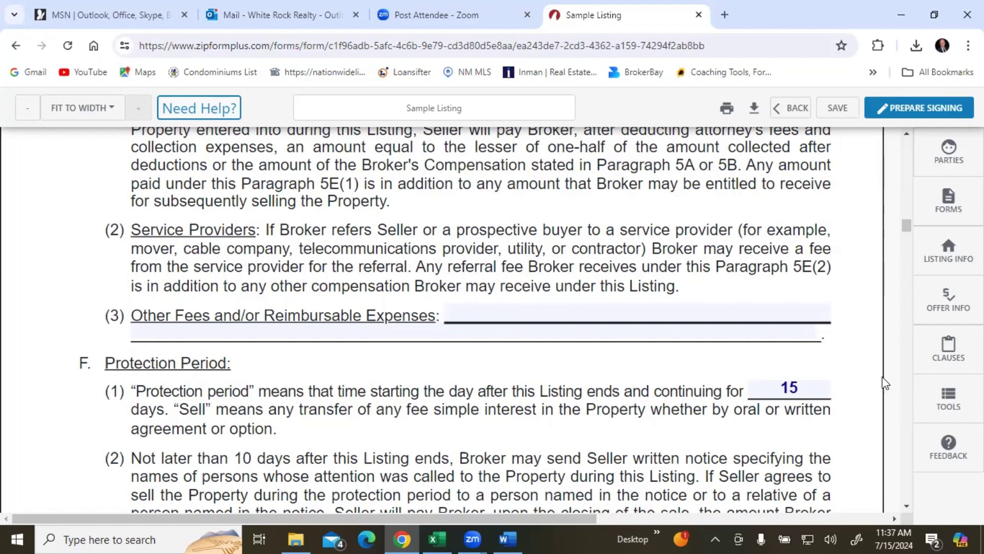
# Review the Protection Period terms in section 5F of the listing agreement.
pyautogui.click(907, 507)
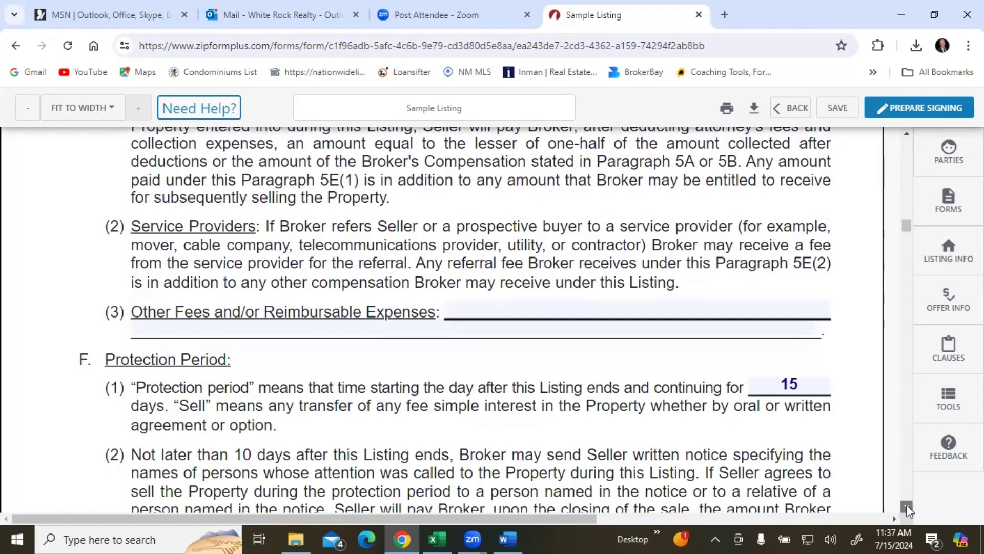
pyautogui.click(907, 508)
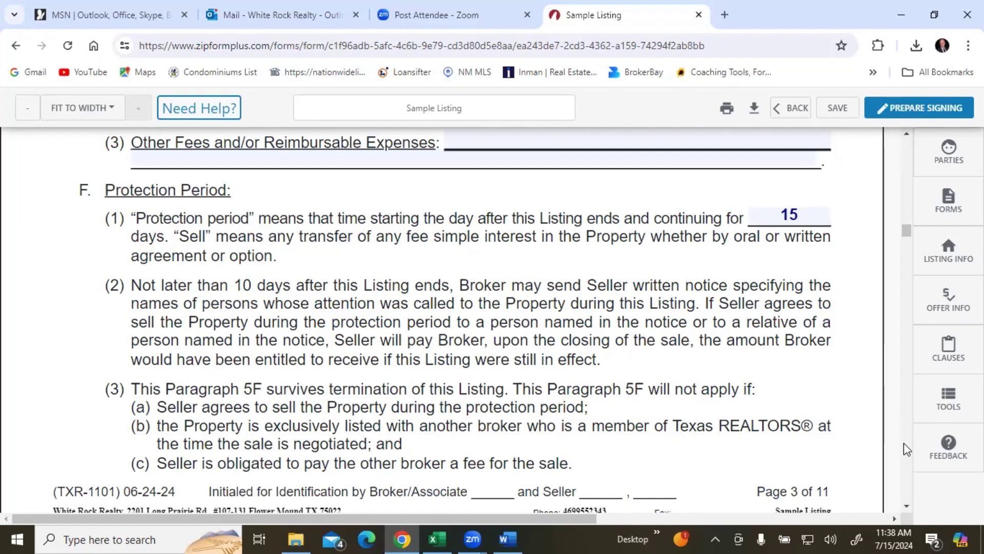
pyautogui.click(907, 506)
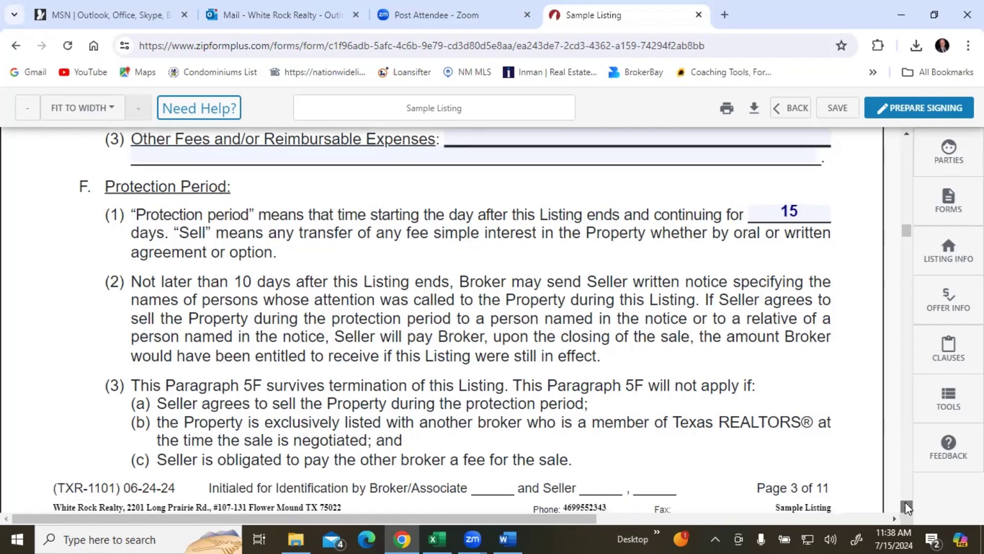
# Mark option (1) in section 6A so the broker files the listing with one or more Multiple Listing Services.
pyautogui.moveTo(906, 506); pyautogui.dragTo(908, 508)
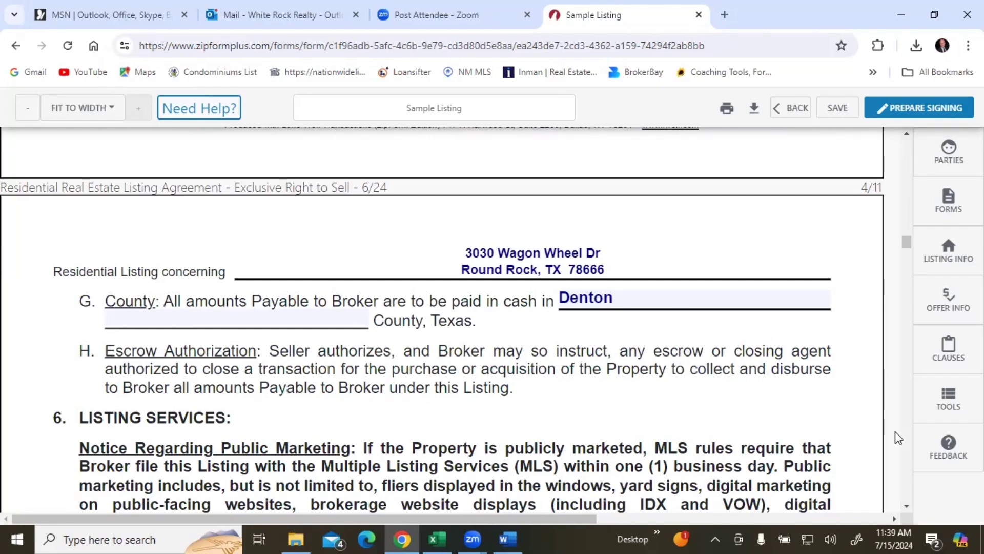
pyautogui.click(906, 507)
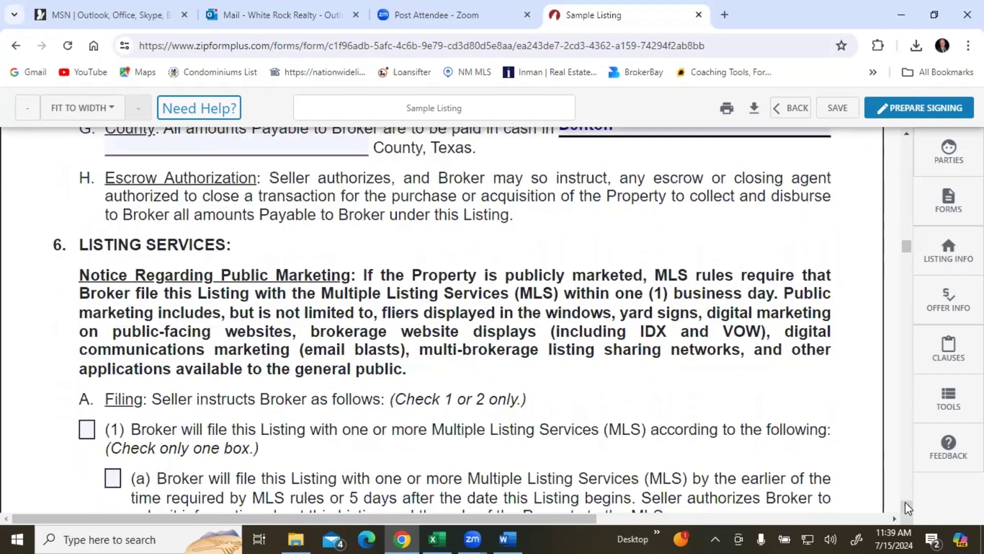
pyautogui.click(907, 506)
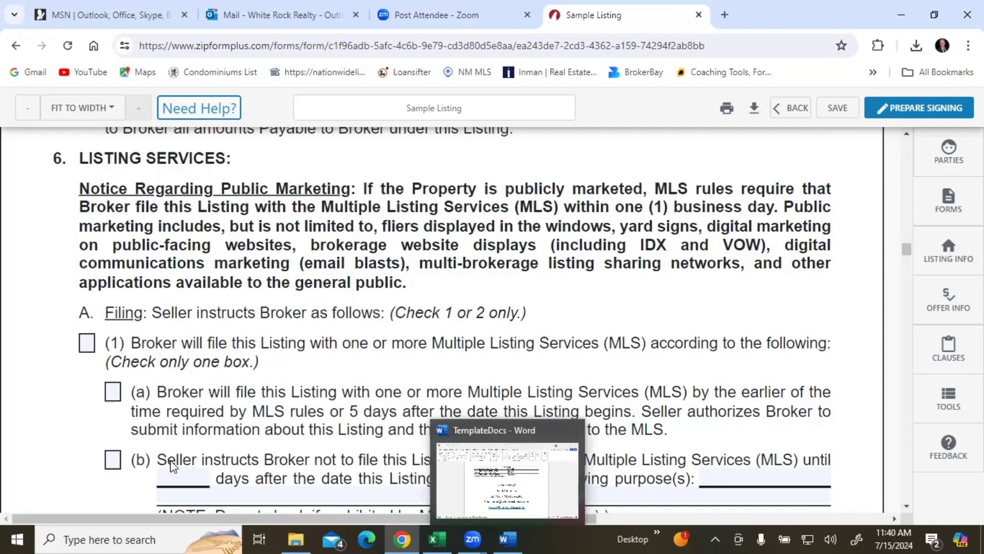
pyautogui.click(87, 345)
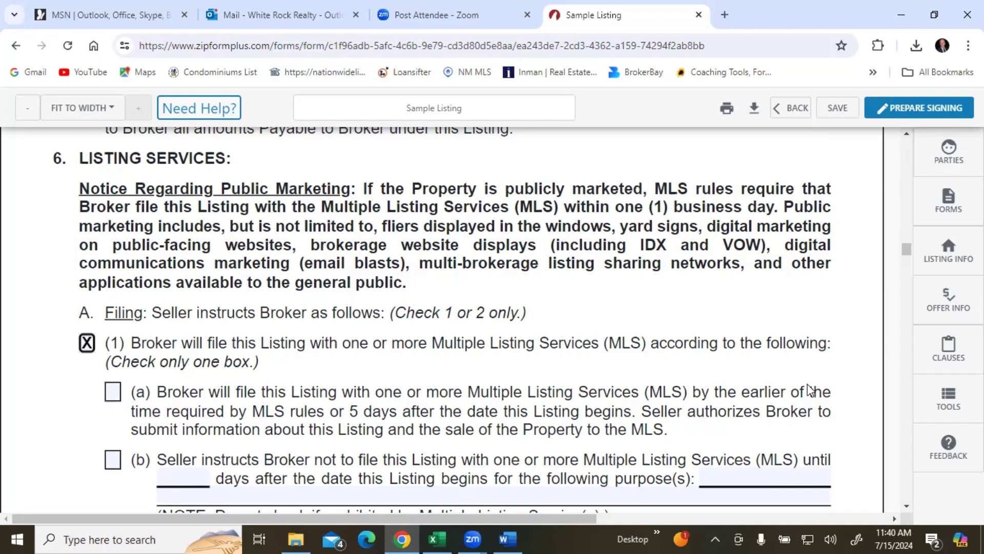
# Mark option (b) under 6A(1) to delay the MLS filing and set the delay to 15 days after the listing begins.
pyautogui.click(906, 507)
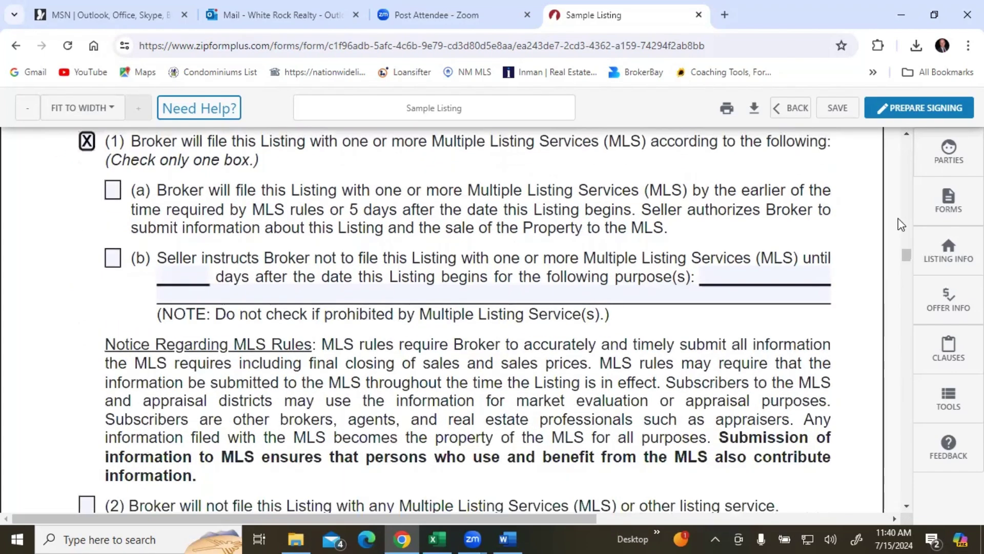
pyautogui.click(903, 135)
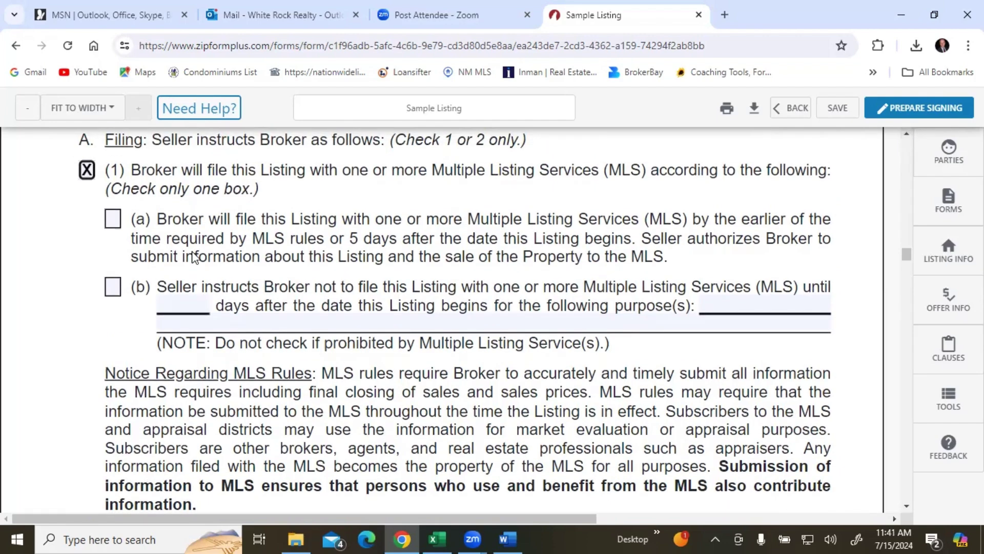
pyautogui.click(113, 290)
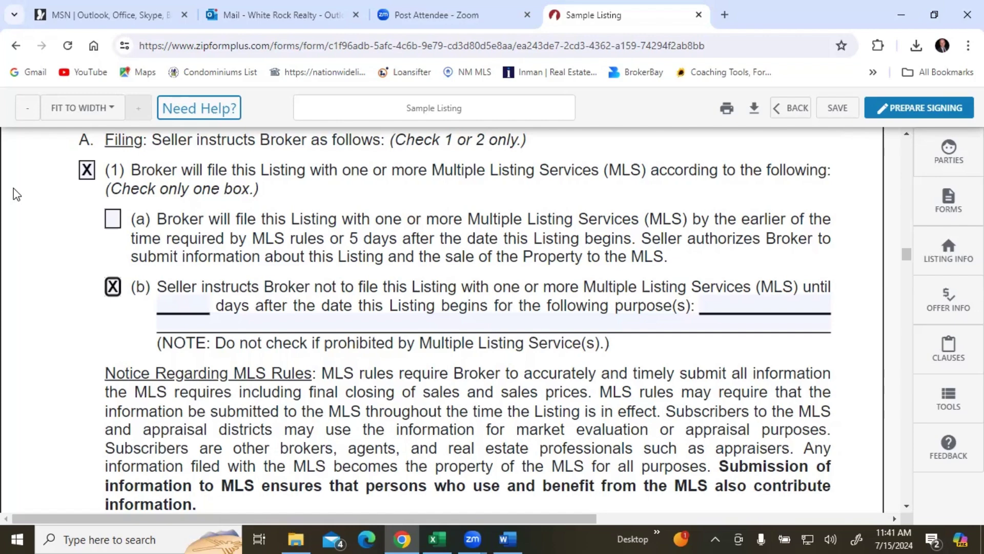
pyautogui.click(166, 304)
pyautogui.write('15')
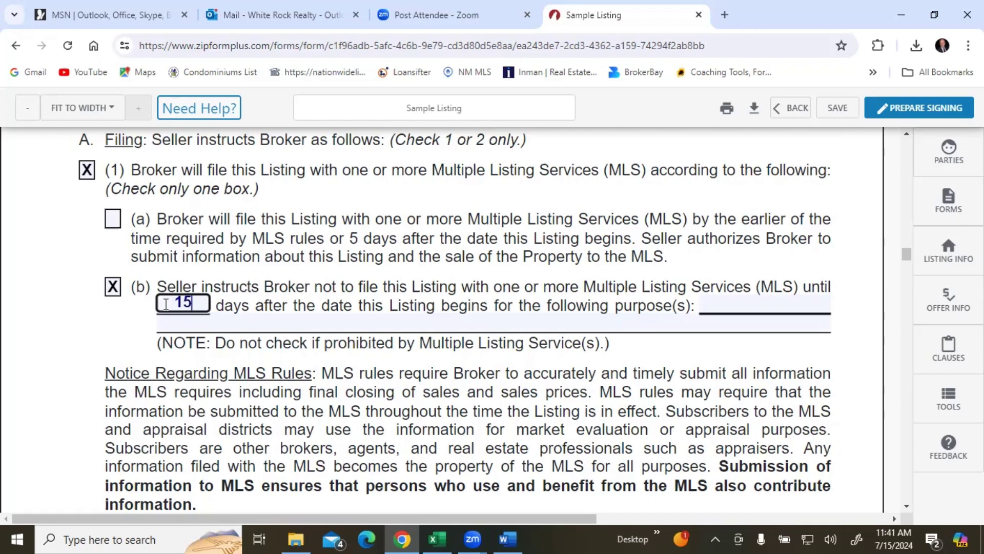
pyautogui.click(138, 324)
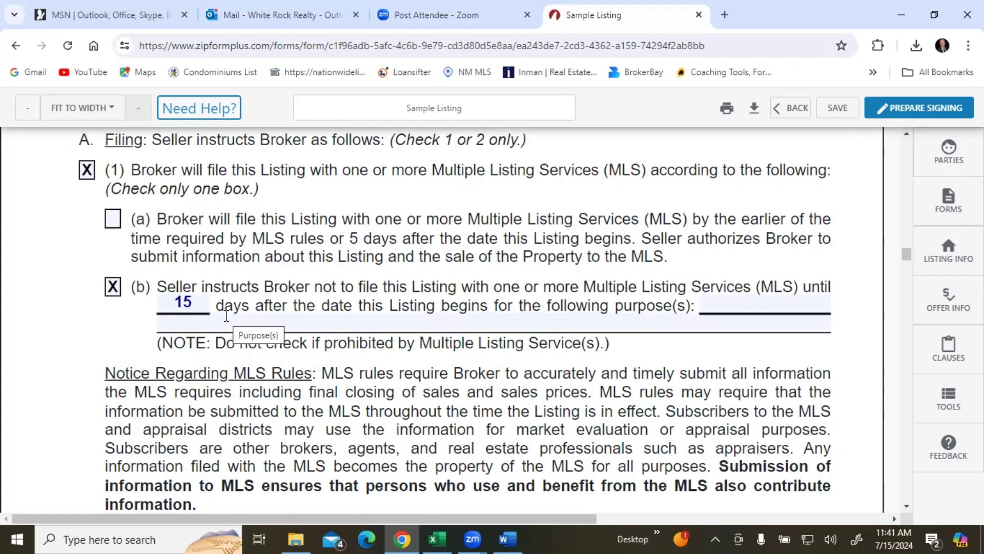
# Clear the option (b) checkbox under 6A(1) and its number of days.
pyautogui.click(113, 287)
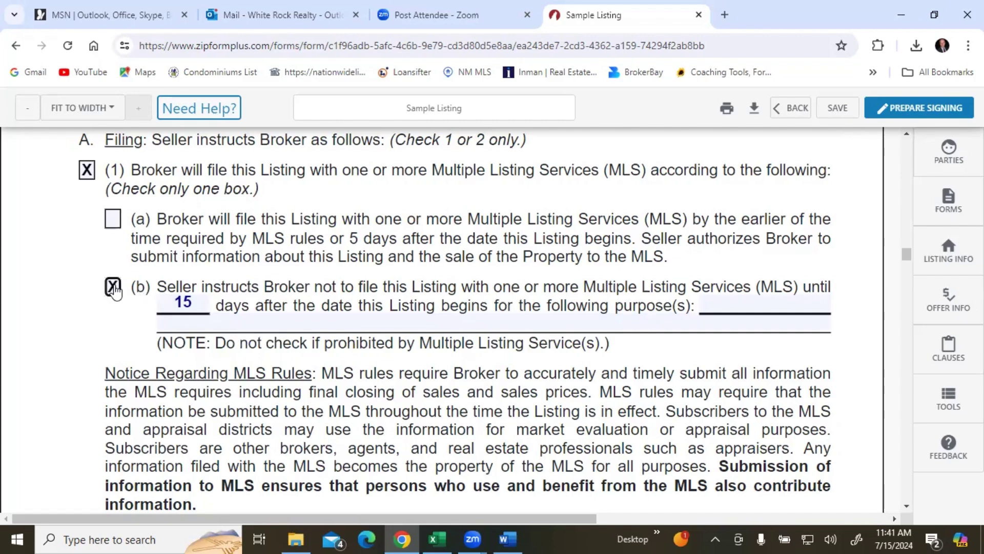
pyautogui.click(197, 310)
pyautogui.press('BackSpace')
pyautogui.press('BackSpace')
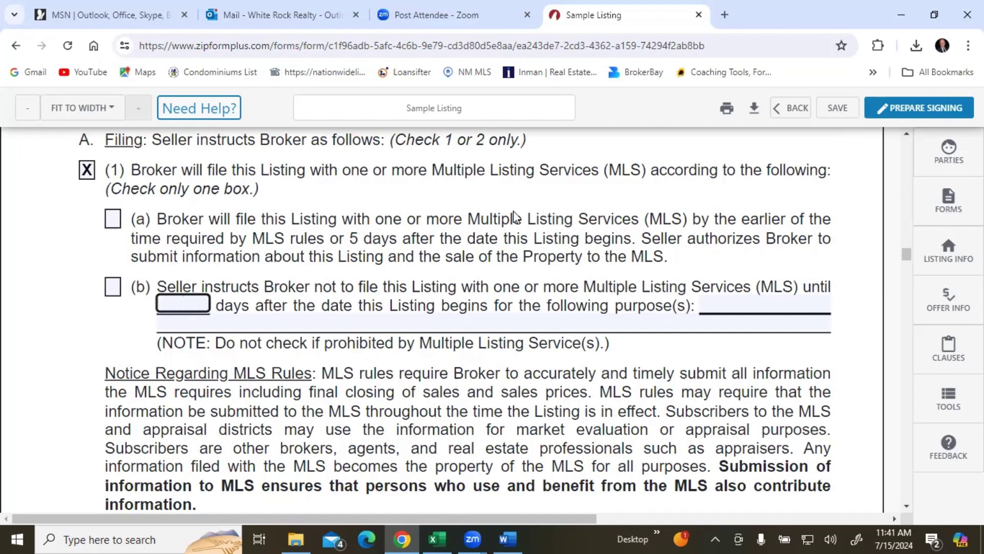
pyautogui.click(866, 456)
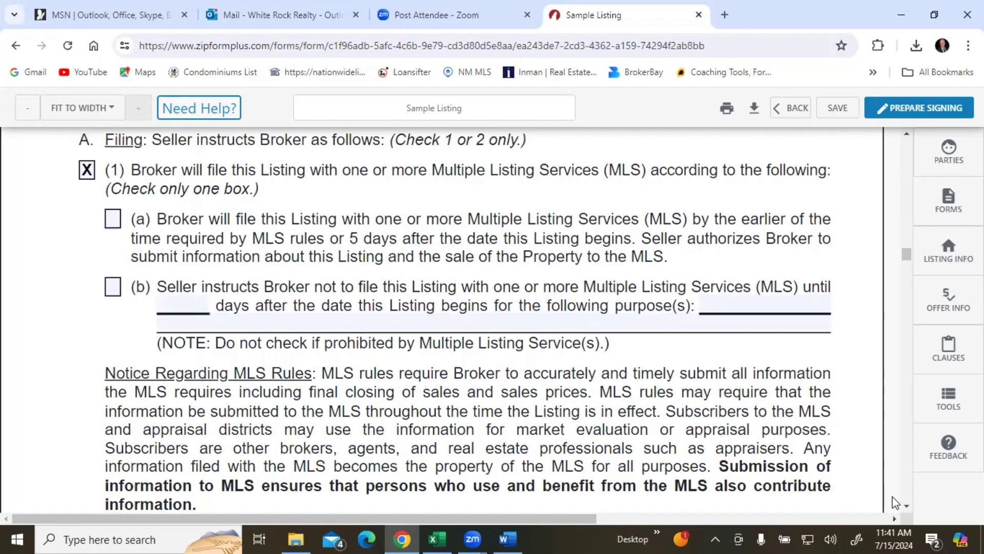
# Mark option 6A(2), not filing the listing with any MLS, and clear it again.
pyautogui.scroll(-5, 907, 509)
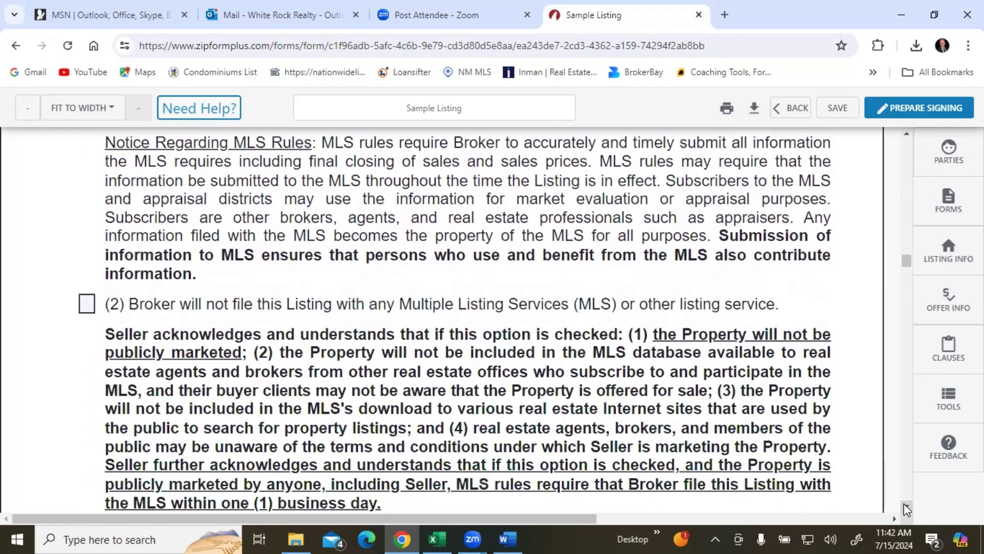
pyautogui.scroll(-2, 907, 509)
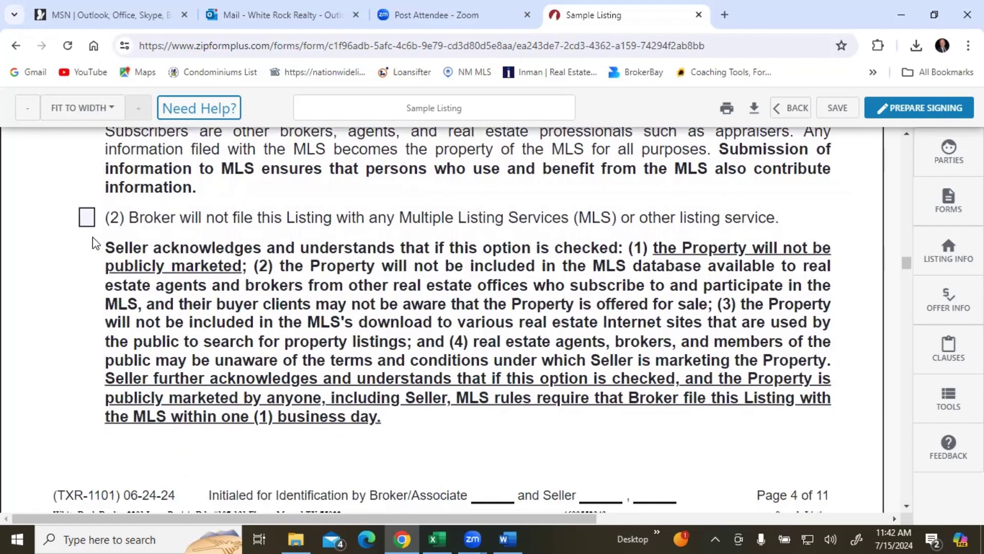
pyautogui.click(88, 220)
pyautogui.click(88, 221)
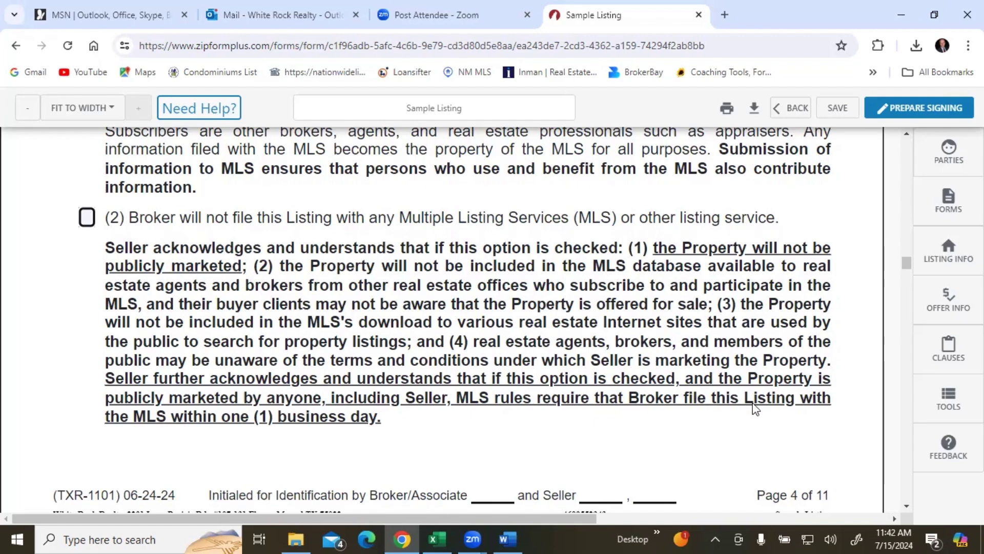
# Review the Listing Content terms in section 6B and the access, Scheduling Companies and Keybox clauses of section 7.
pyautogui.click(905, 507)
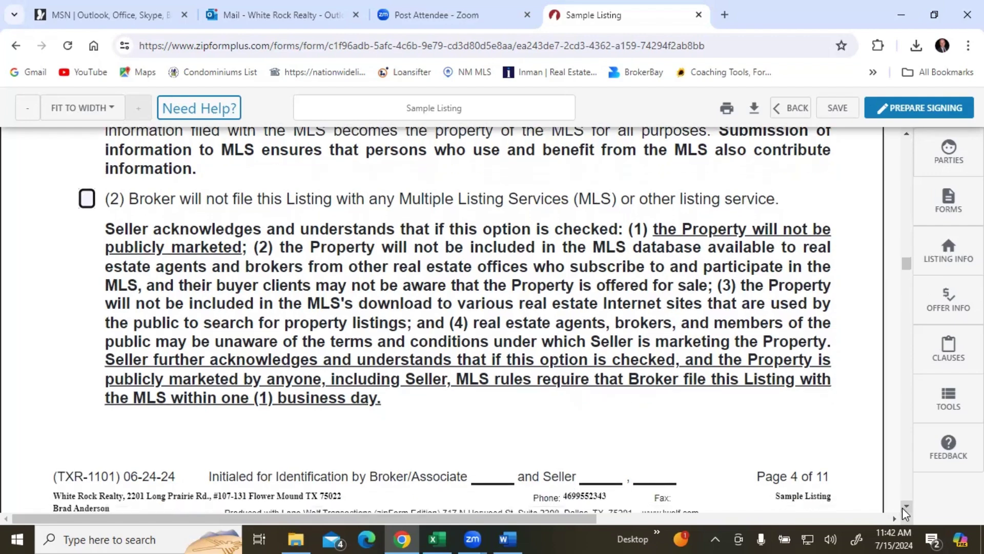
pyautogui.scroll(-6, 906, 512)
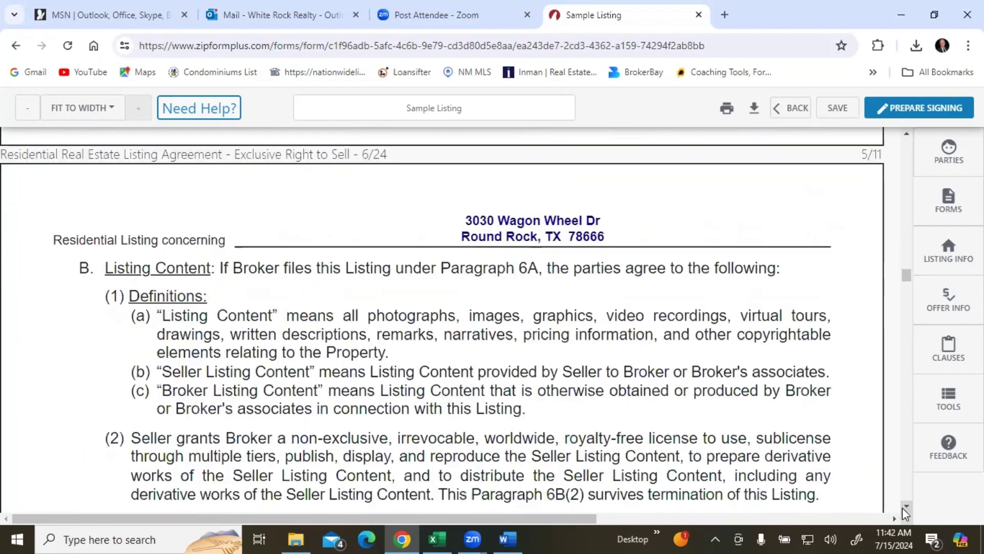
pyautogui.scroll(-2, 906, 511)
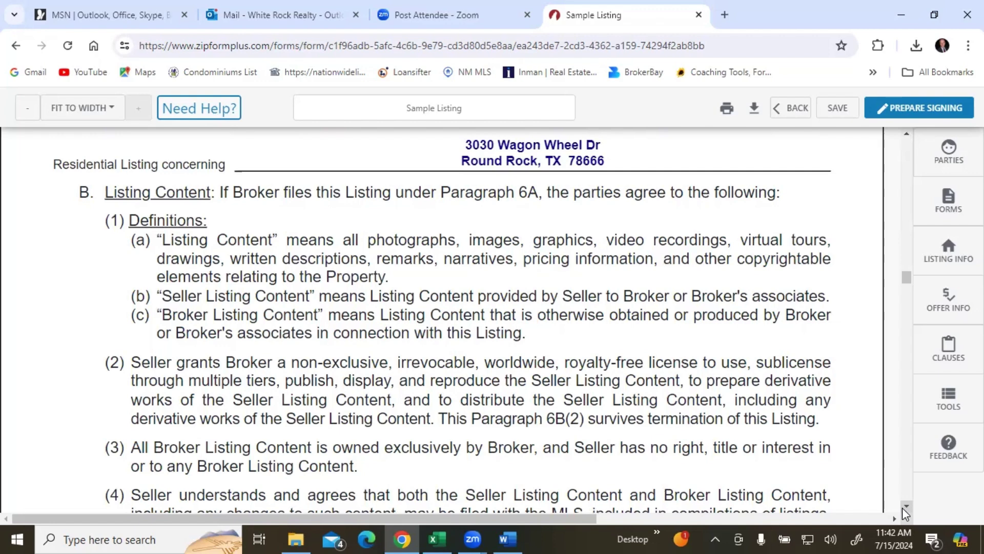
pyautogui.scroll(-3, 905, 512)
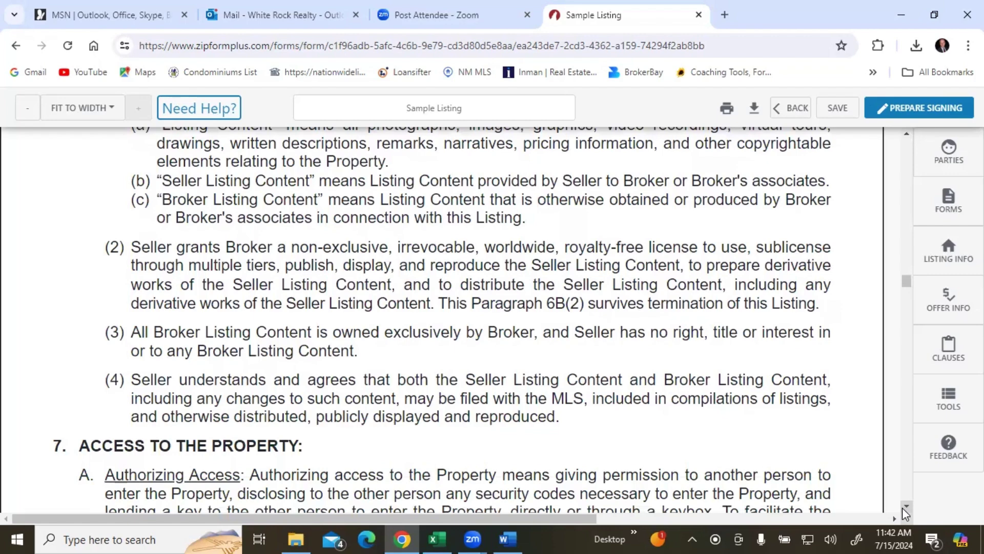
pyautogui.scroll(-3, 906, 511)
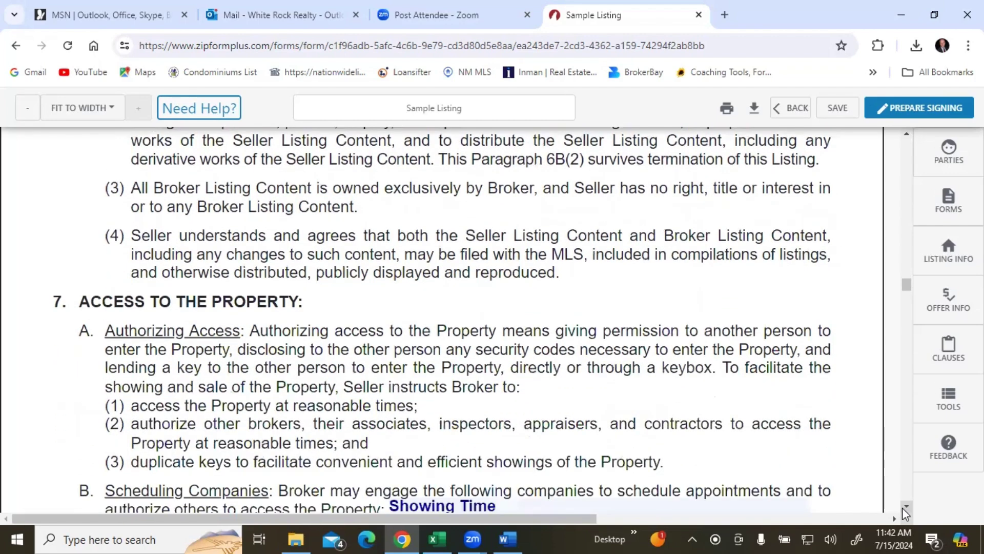
pyautogui.scroll(-3, 905, 511)
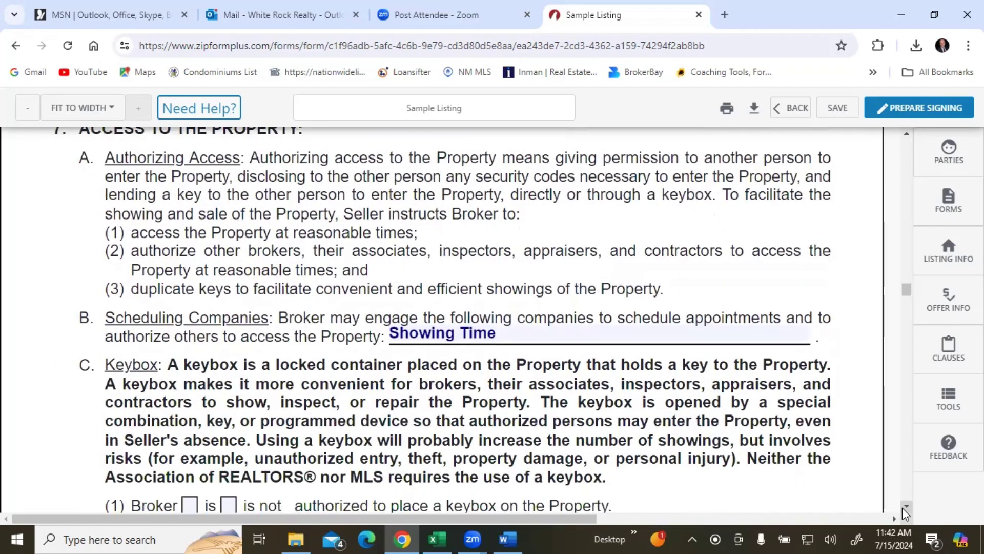
pyautogui.click(907, 134)
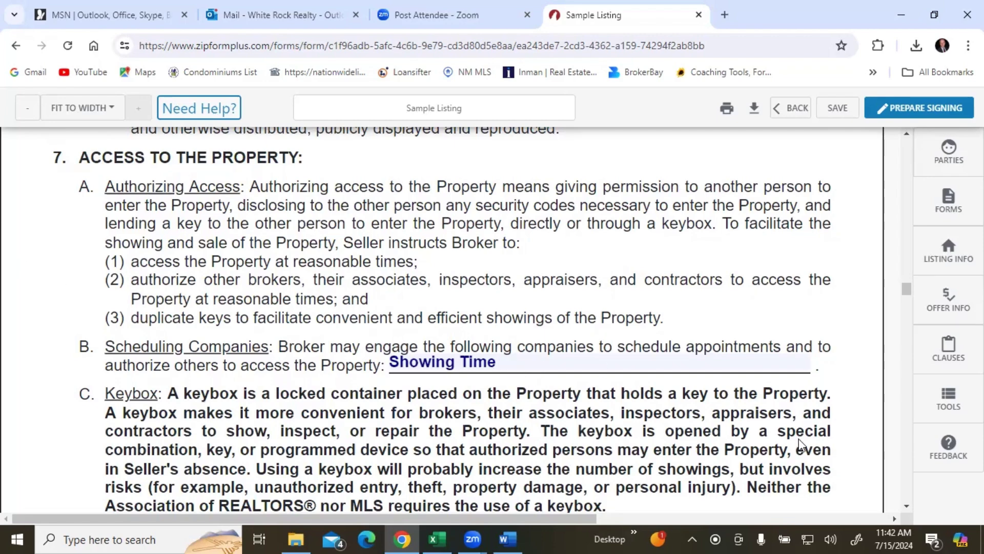
pyautogui.click(907, 507)
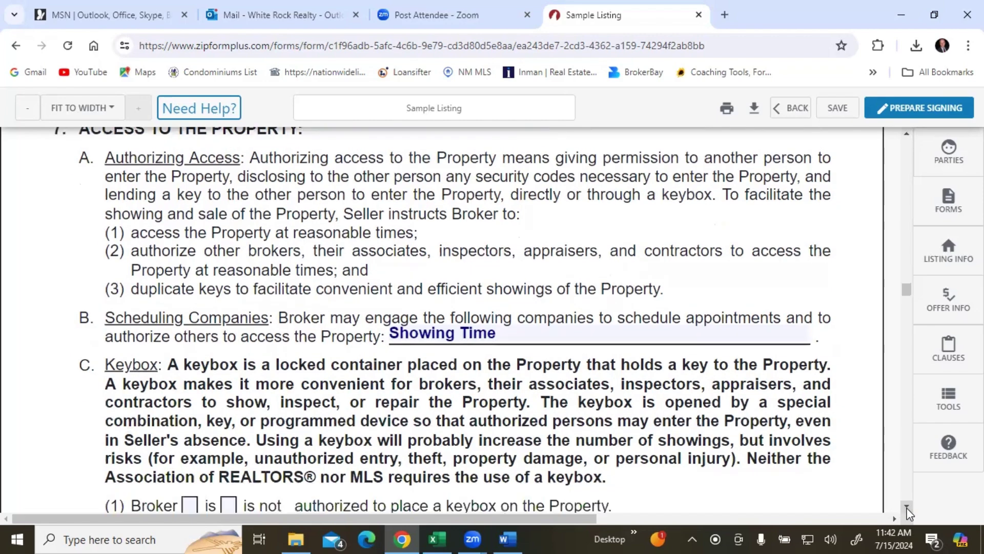
pyautogui.scroll(-3, 907, 510)
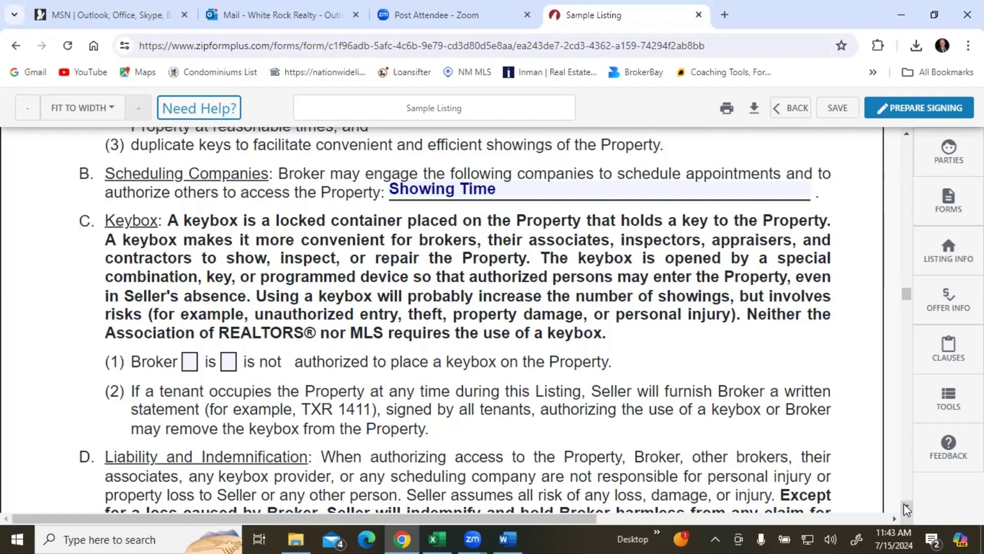
# Mark option A, Intermediary Status, in section 9 of the listing agreement.
pyautogui.scroll(-6, 907, 509)
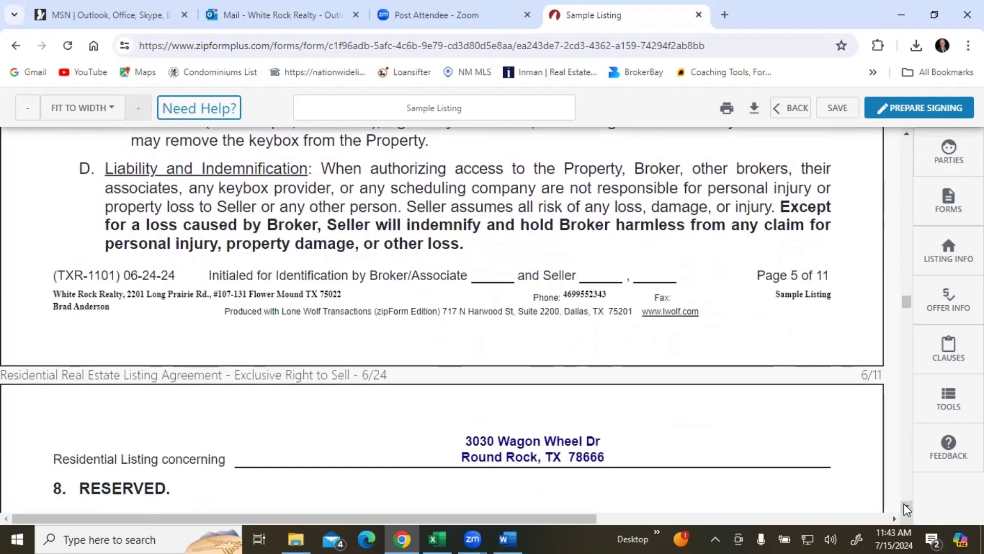
pyautogui.scroll(-5, 905, 508)
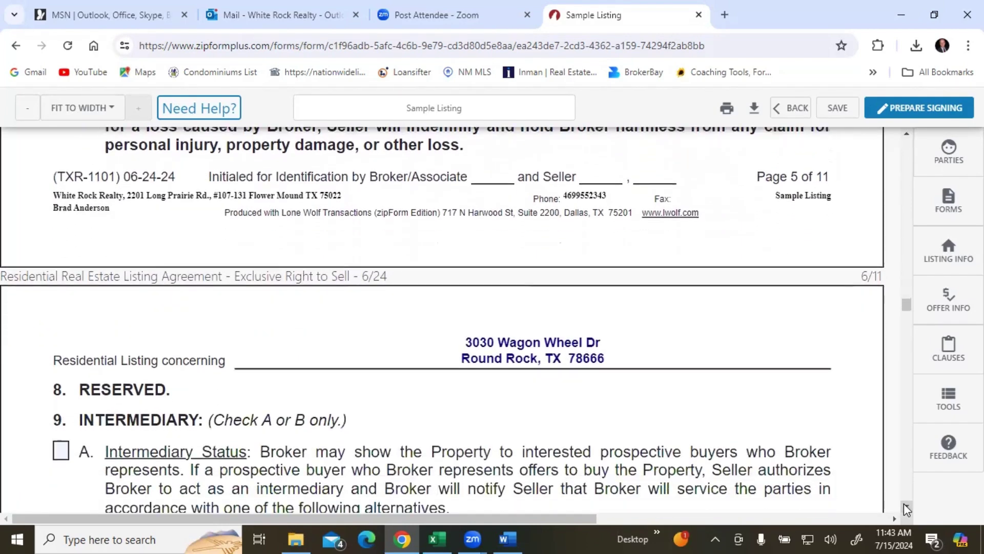
pyautogui.scroll(-3, 904, 506)
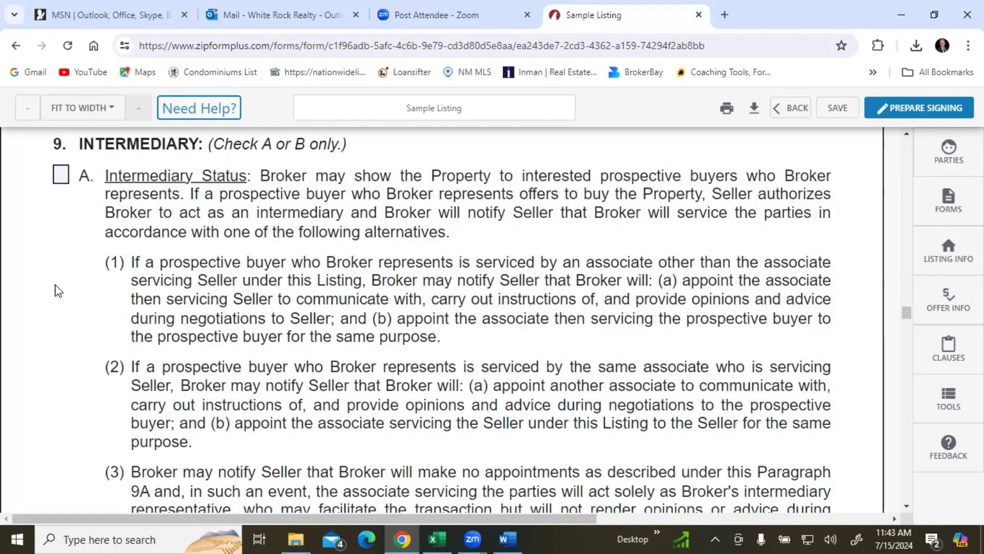
pyautogui.click(62, 176)
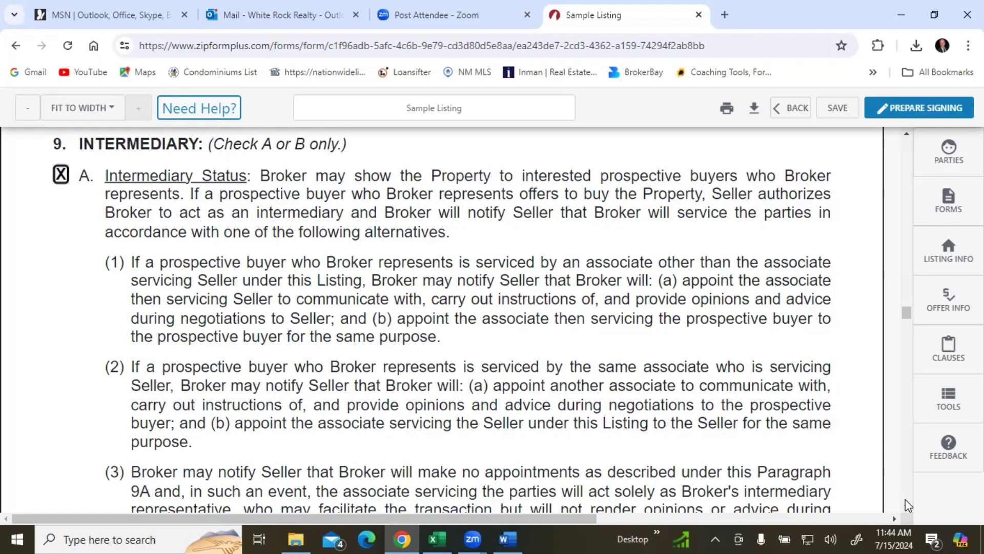
# Review the No Intermediary Status option, the intermediary notice, Confidential Information, and the Internet display and financing options under Broker's Authority.
pyautogui.scroll(-3, 905, 506)
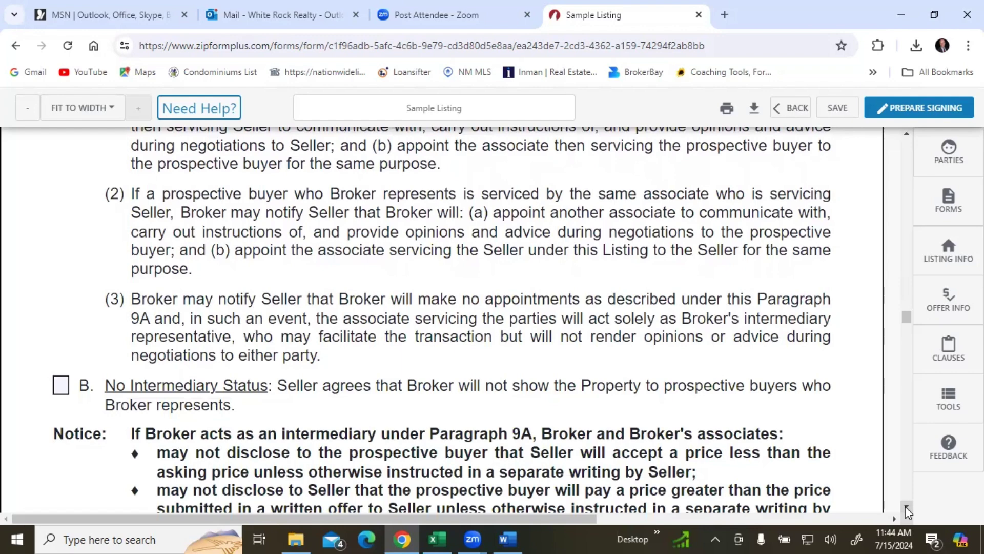
pyautogui.scroll(-4, 905, 506)
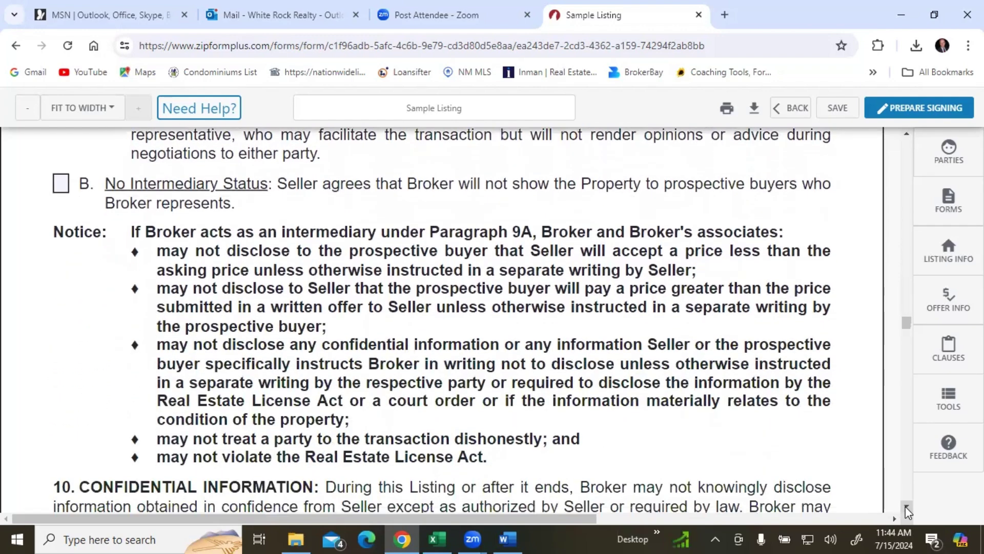
pyautogui.scroll(-5, 906, 506)
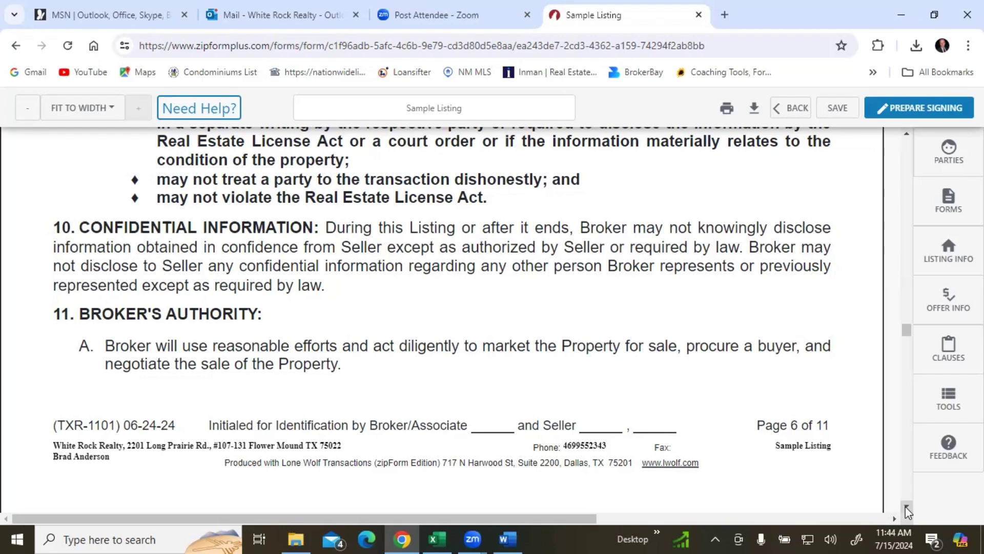
pyautogui.click(906, 506)
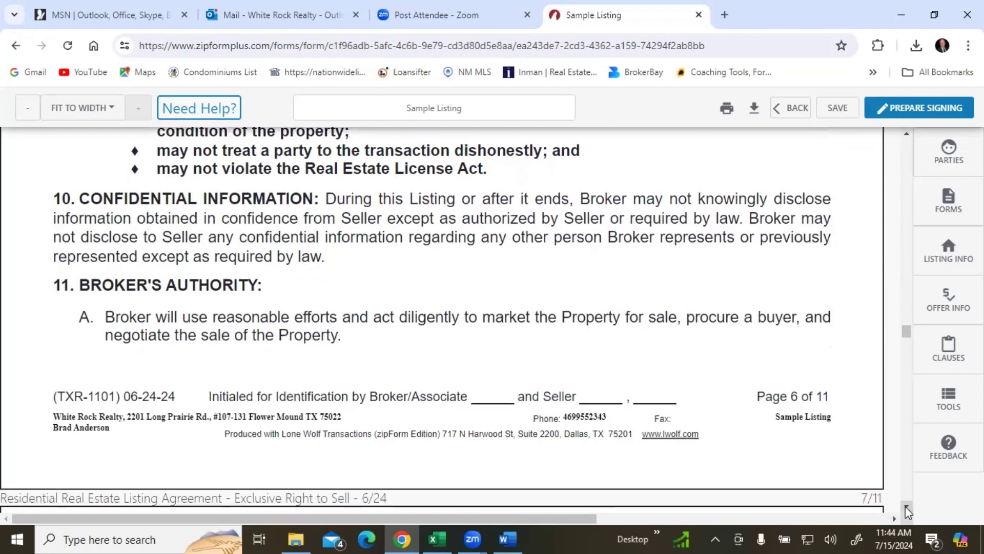
pyautogui.click(906, 506)
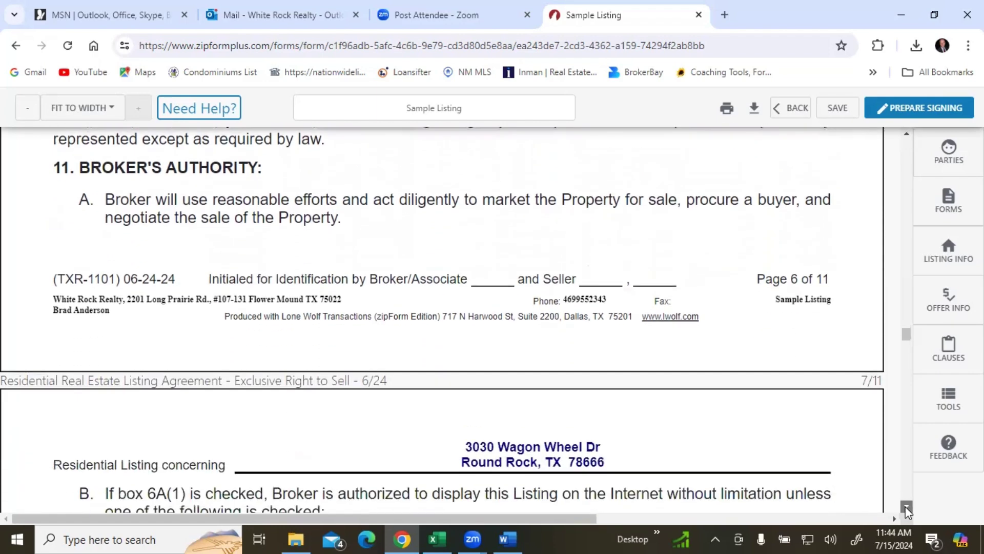
pyautogui.click(905, 506)
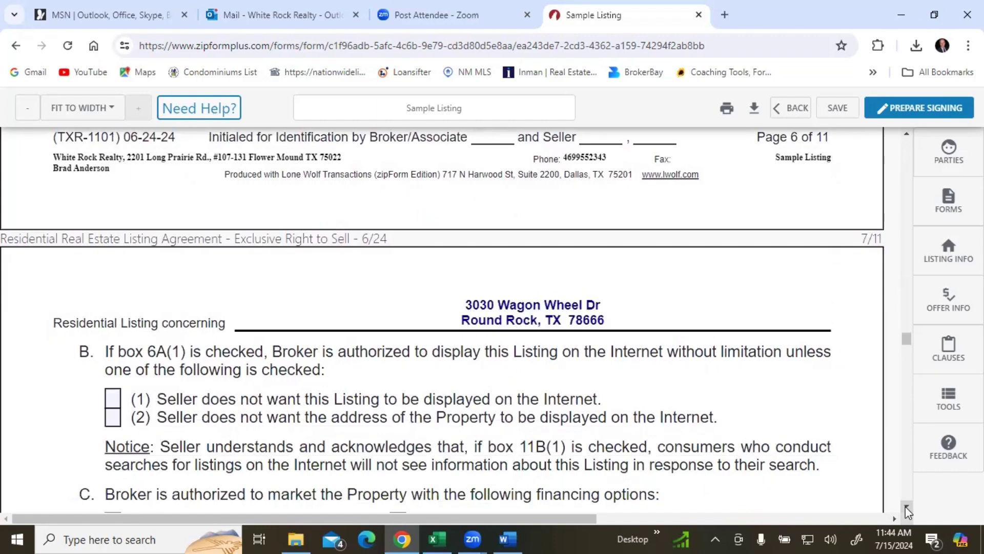
pyautogui.click(906, 506)
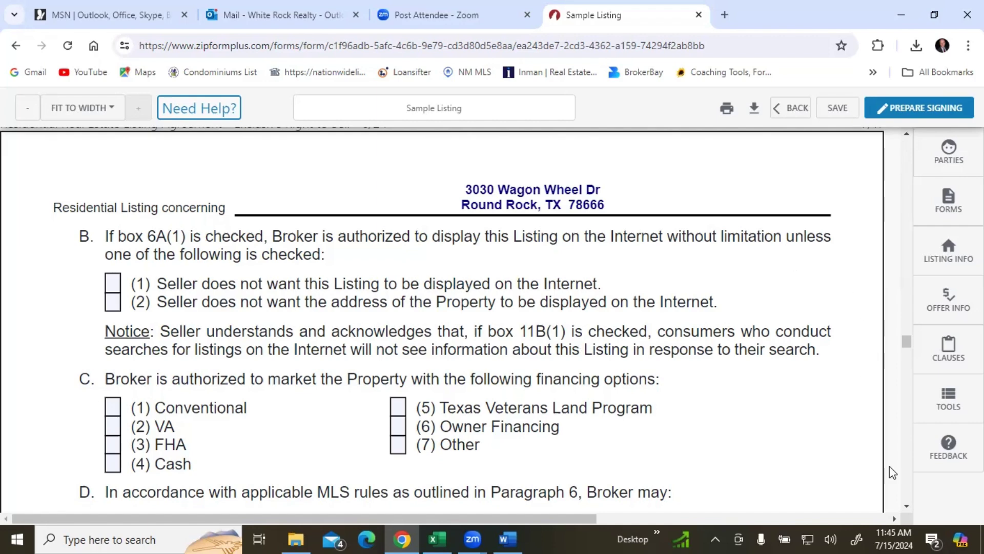
# Review the Broker's Authority provisions in 11B through 11F and revisit the Broker Compensation options in paragraphs 5A and 5B.
pyautogui.scroll(-3, 905, 504)
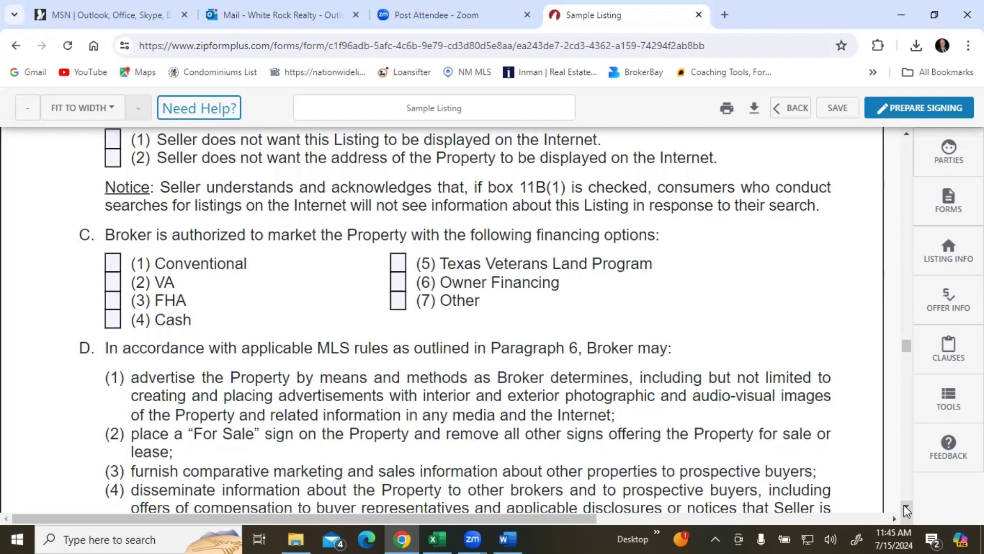
pyautogui.scroll(-5, 903, 504)
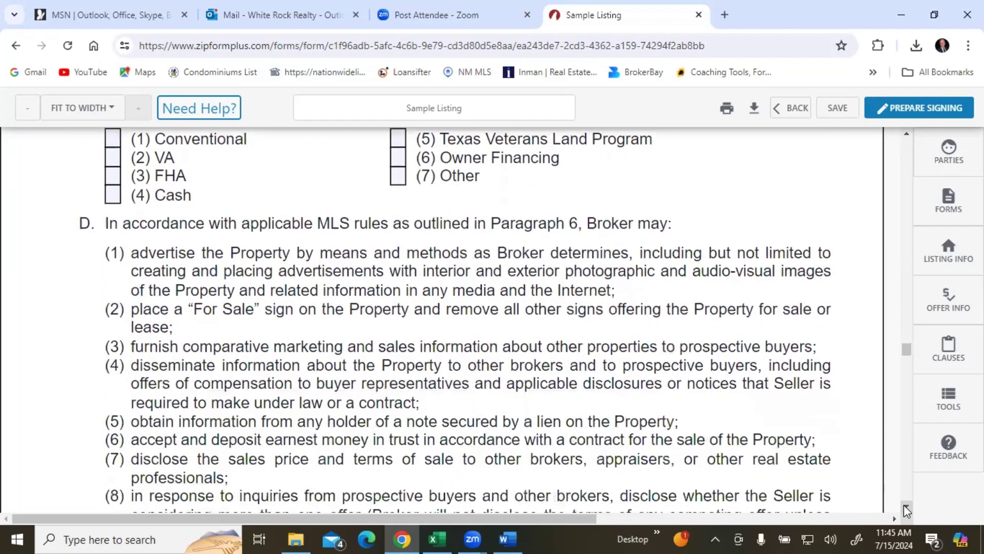
pyautogui.scroll(-3, 903, 506)
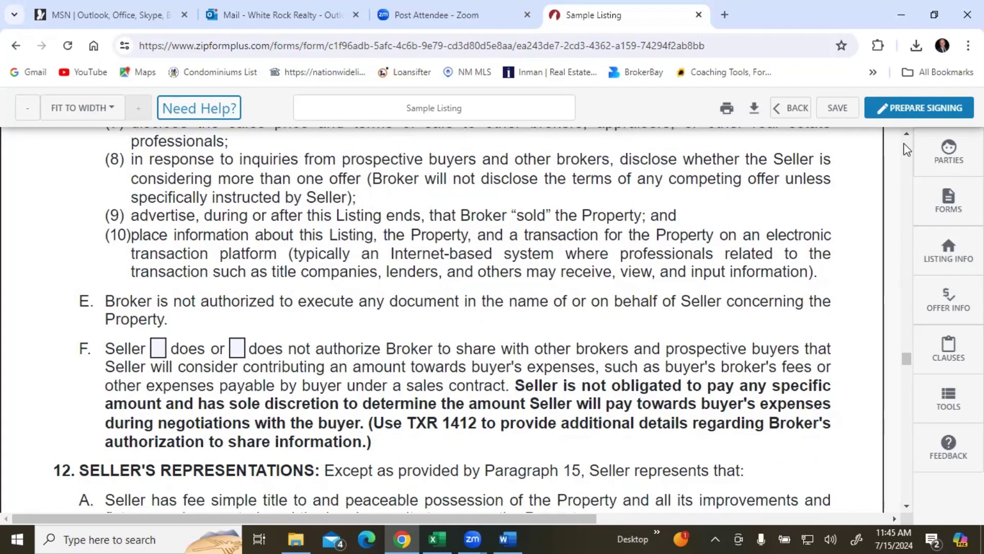
pyautogui.scroll(15, 904, 145)
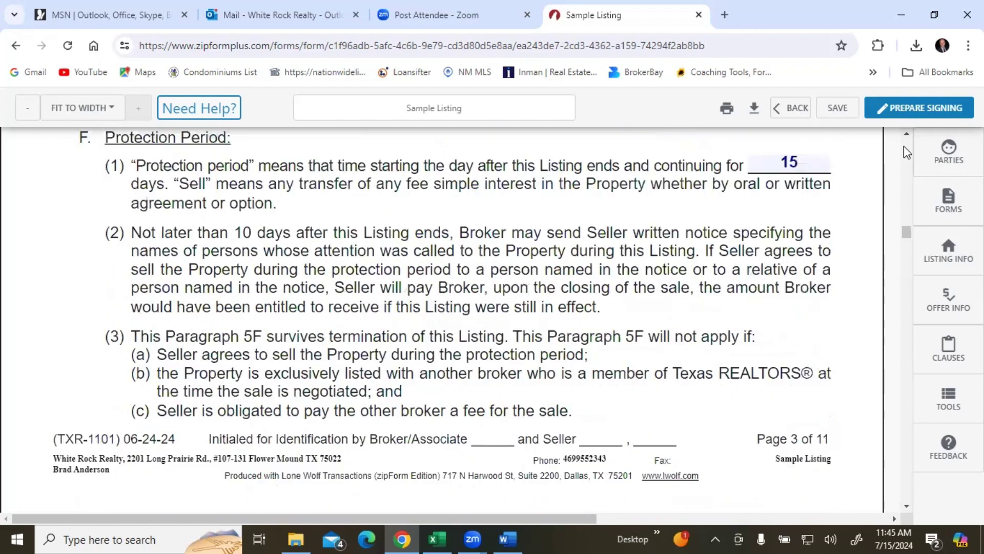
pyautogui.scroll(10, 904, 146)
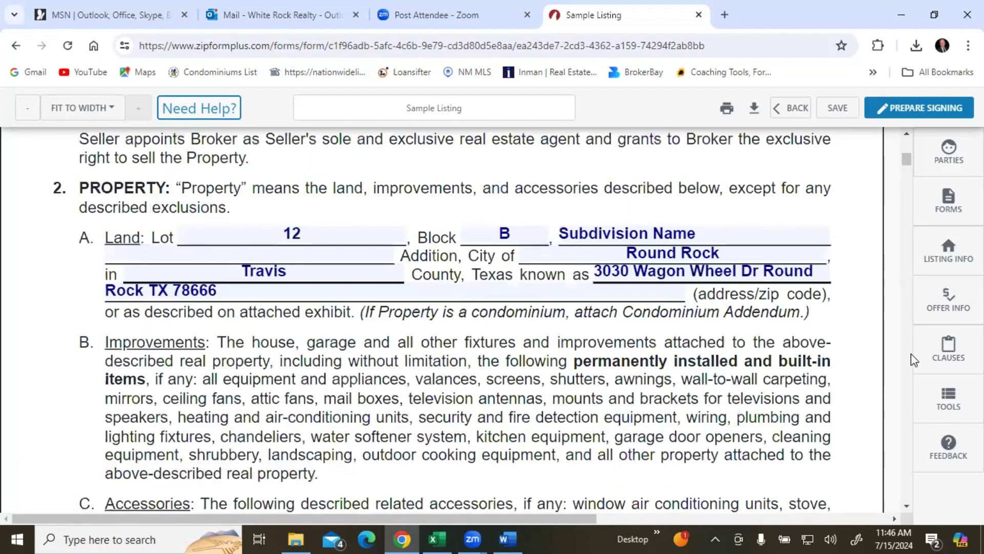
pyautogui.scroll(-6, 910, 468)
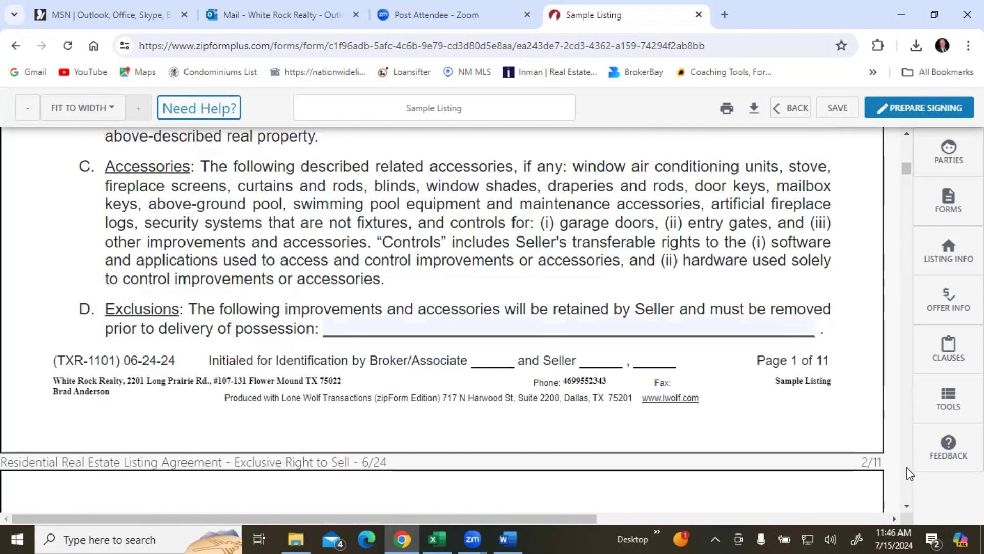
pyautogui.scroll(-10, 909, 474)
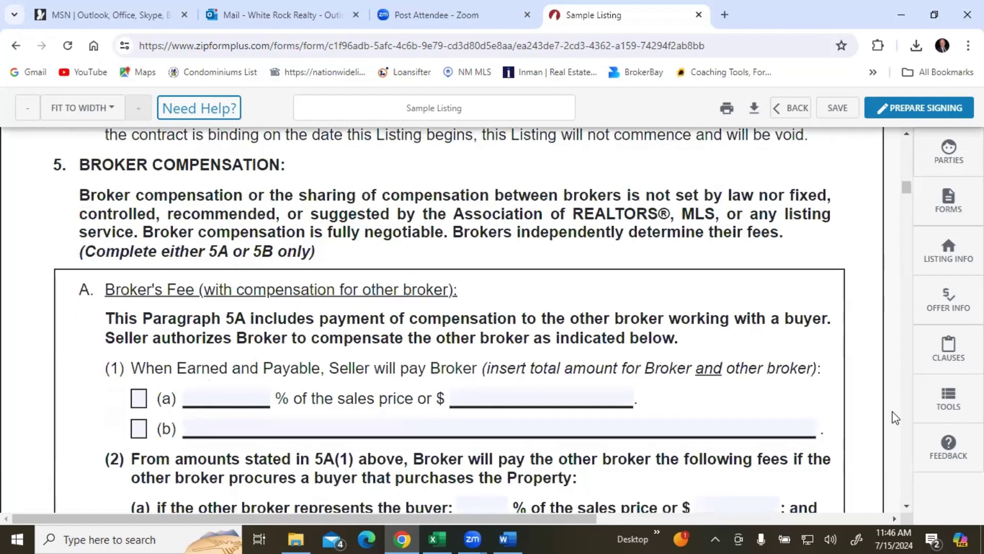
pyautogui.scroll(-2, 905, 505)
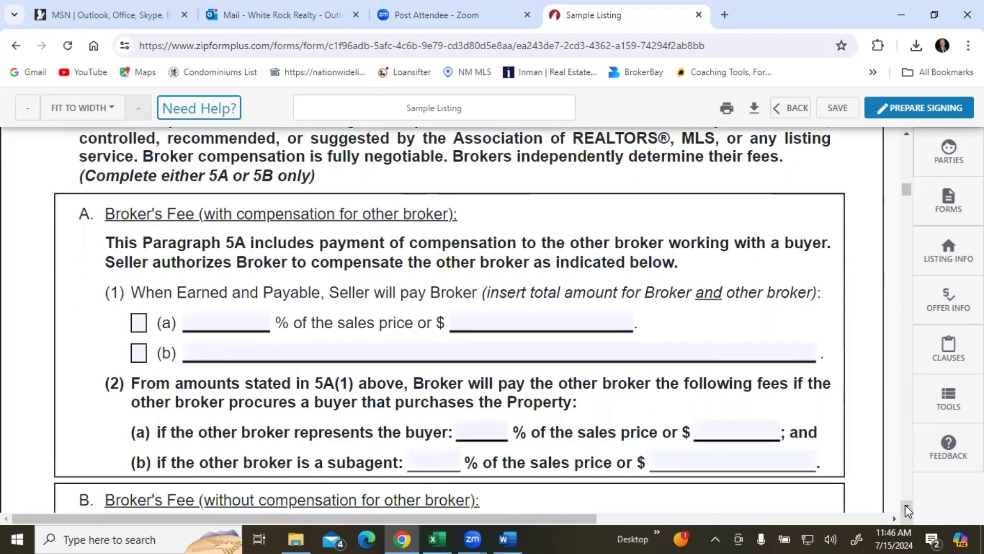
pyautogui.scroll(-5, 906, 505)
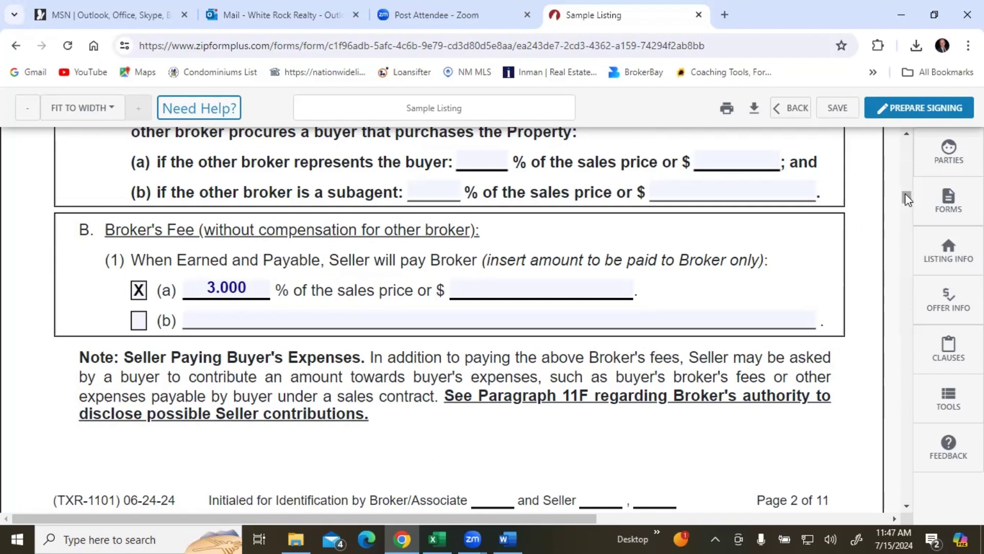
# Examine Broker's Authority paragraphs 11A through 11D, covering Internet display, financing options and permitted marketing actions.
pyautogui.scroll(-6, 905, 197)
pyautogui.moveTo(903, 314); pyautogui.dragTo(903, 334)
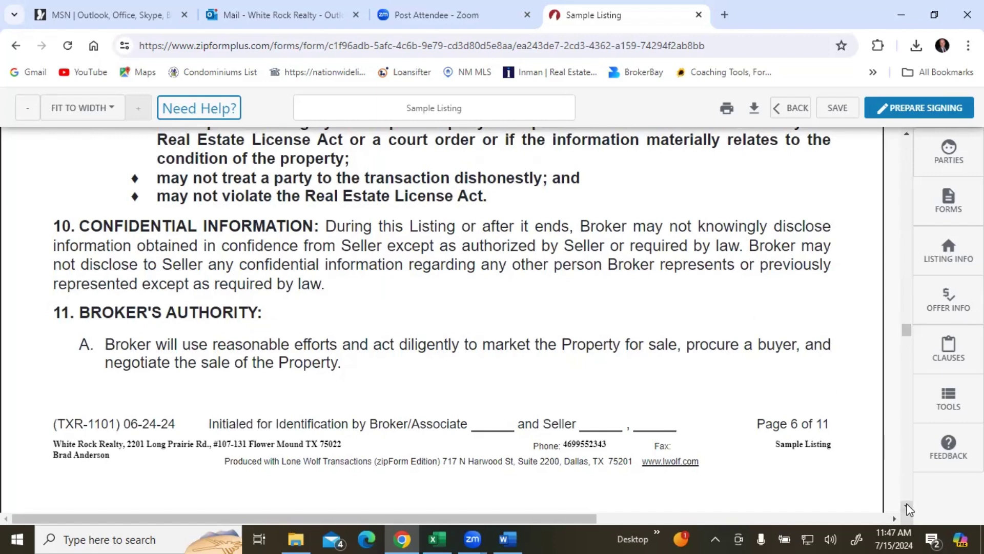
pyautogui.scroll(-2, 907, 509)
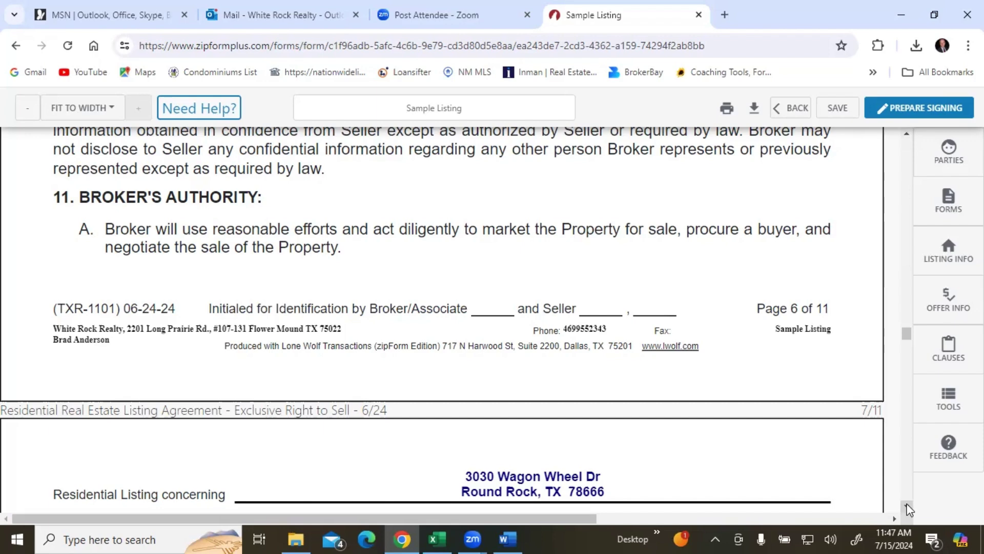
pyautogui.scroll(-2, 906, 510)
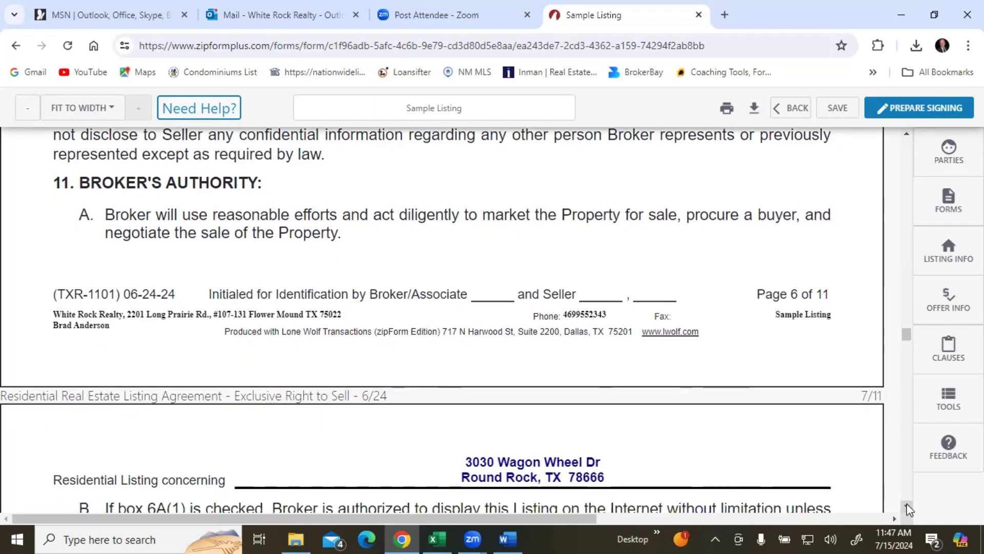
pyautogui.scroll(-2, 906, 509)
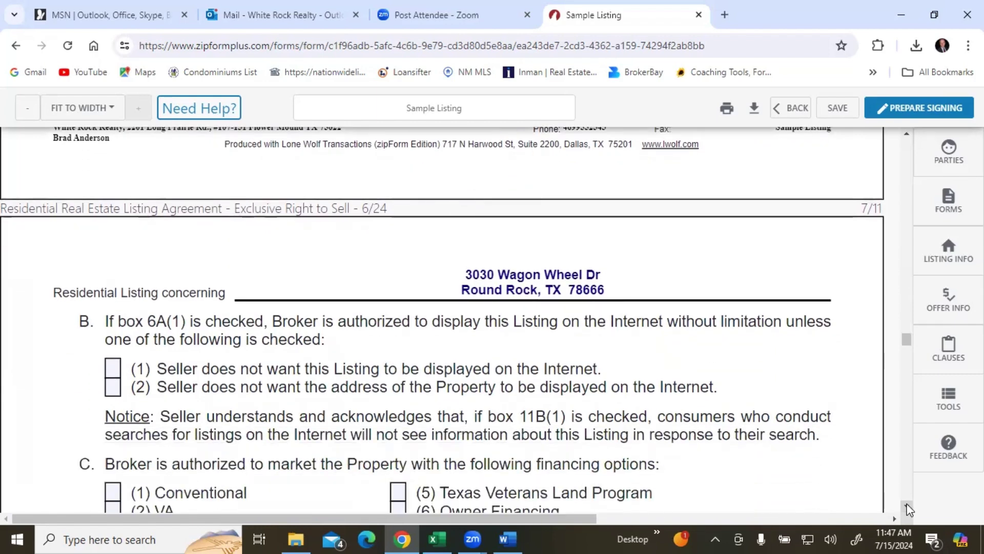
pyautogui.scroll(-2, 908, 510)
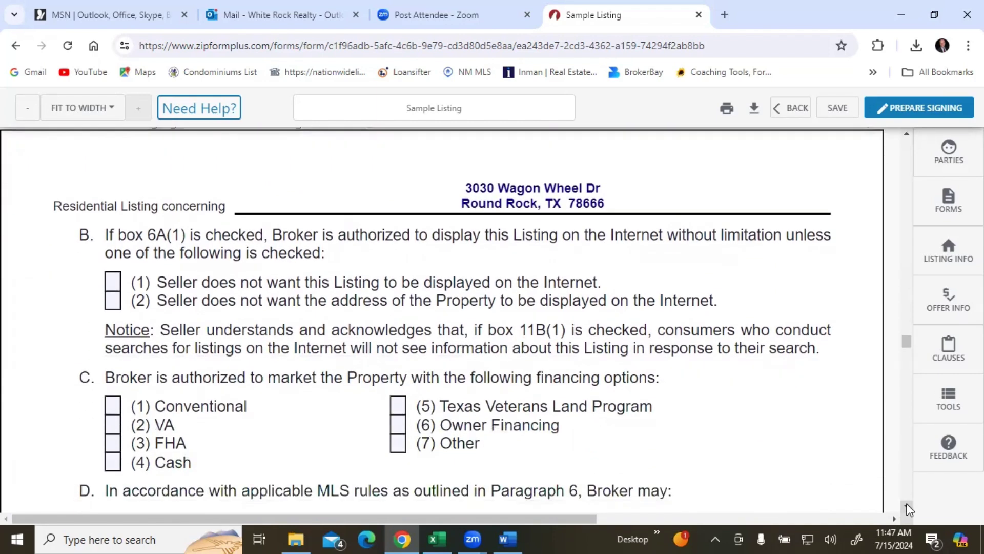
pyautogui.scroll(-3, 908, 509)
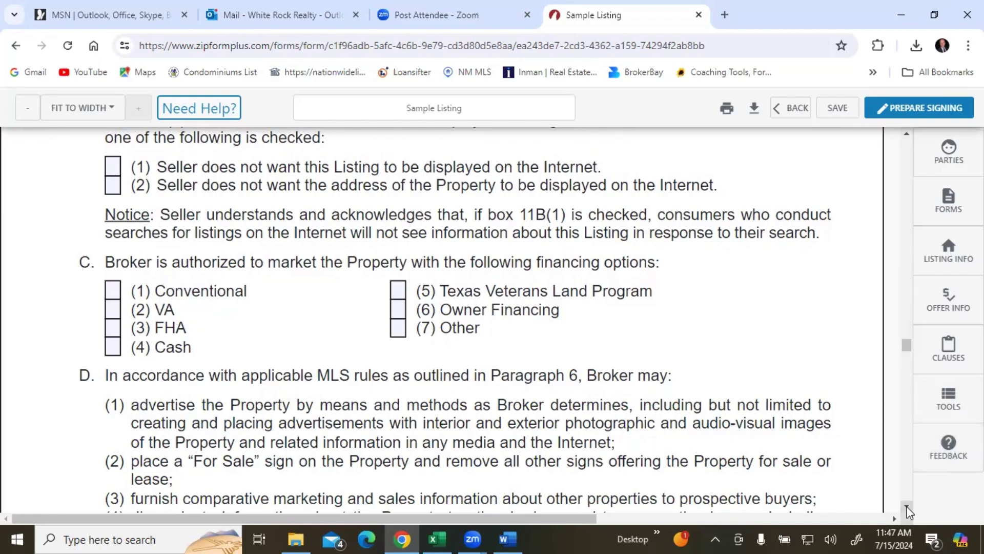
pyautogui.scroll(-3, 907, 509)
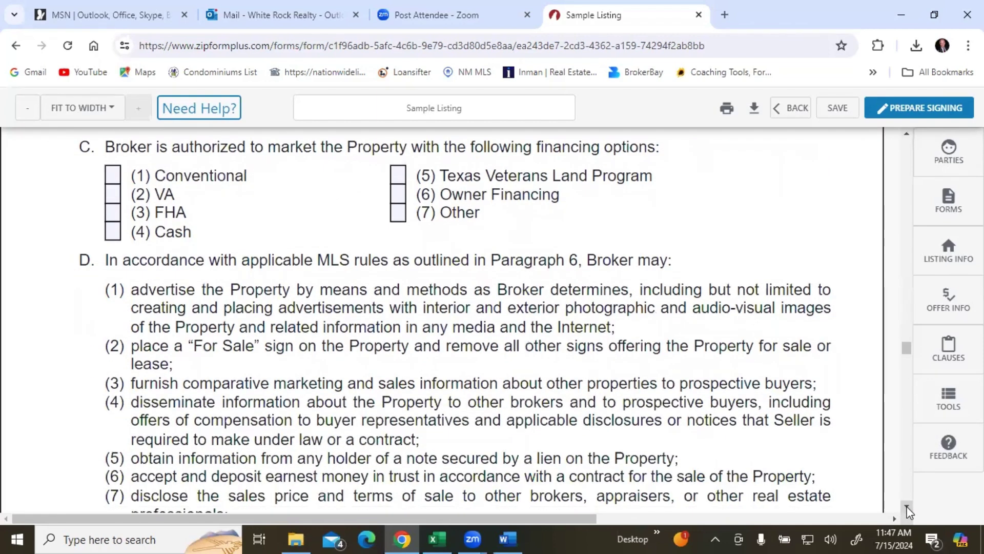
pyautogui.scroll(-2, 908, 509)
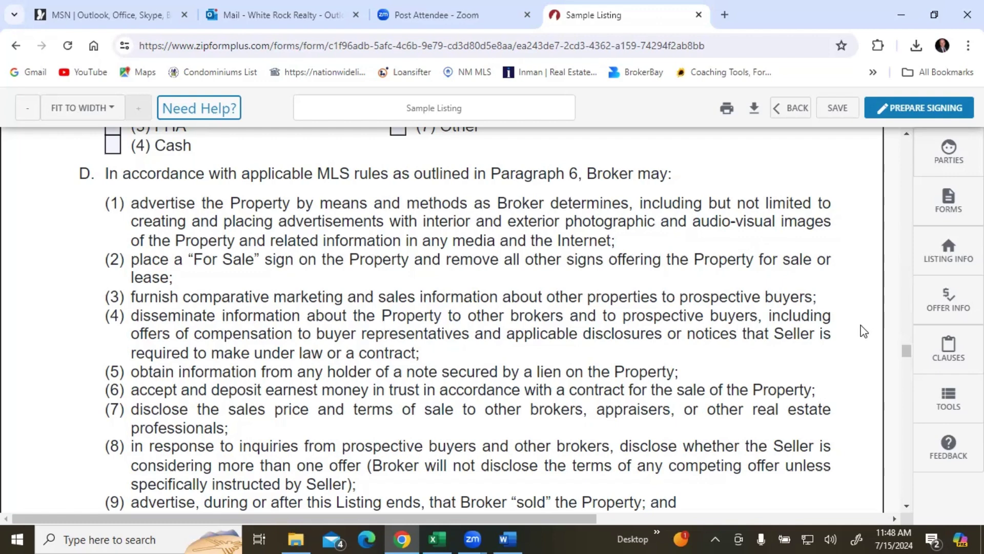
# Go back through the MLS filing, payment county, protection period and other fees clauses to the broker's fee terms in 5A and 5B.
pyautogui.scroll(10, 892, 287)
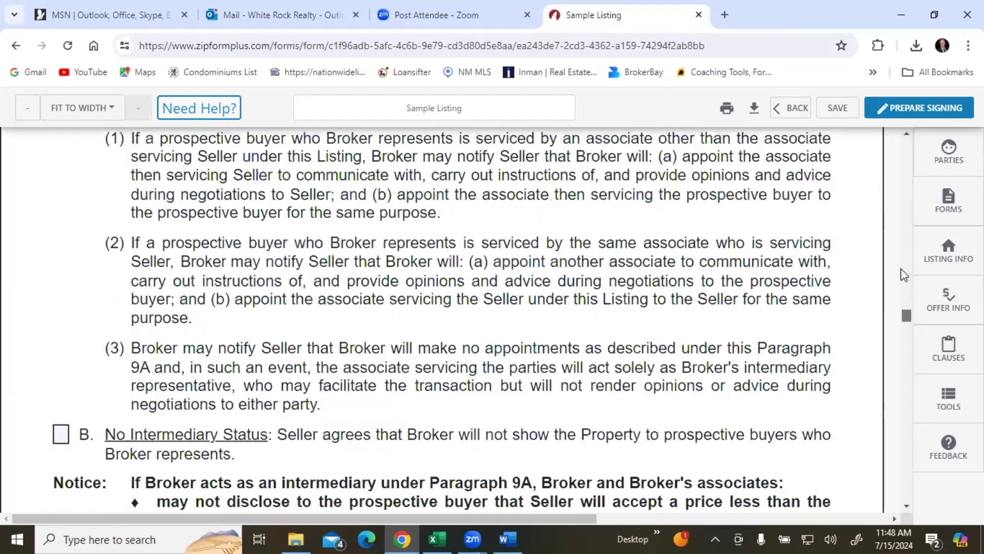
pyautogui.scroll(10, 904, 272)
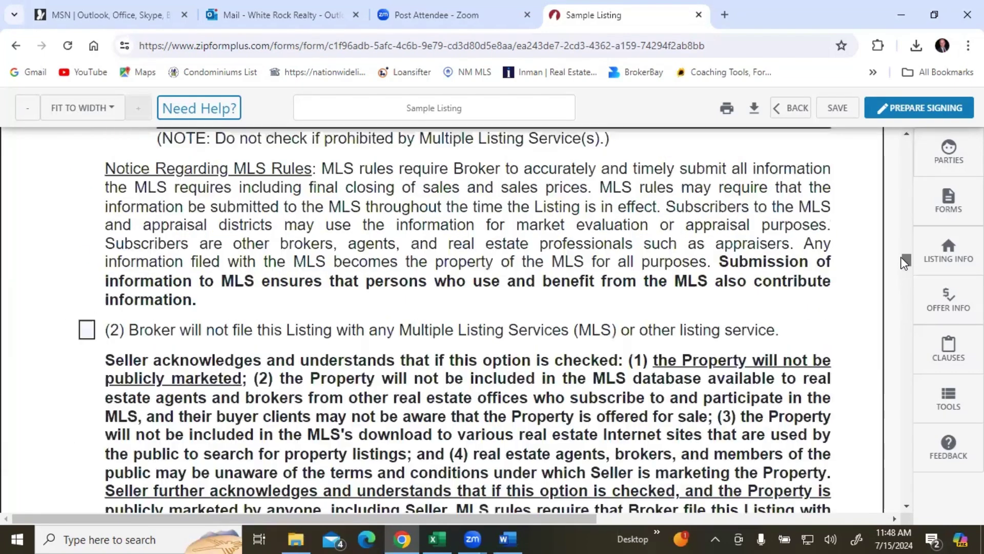
pyautogui.scroll(5, 905, 259)
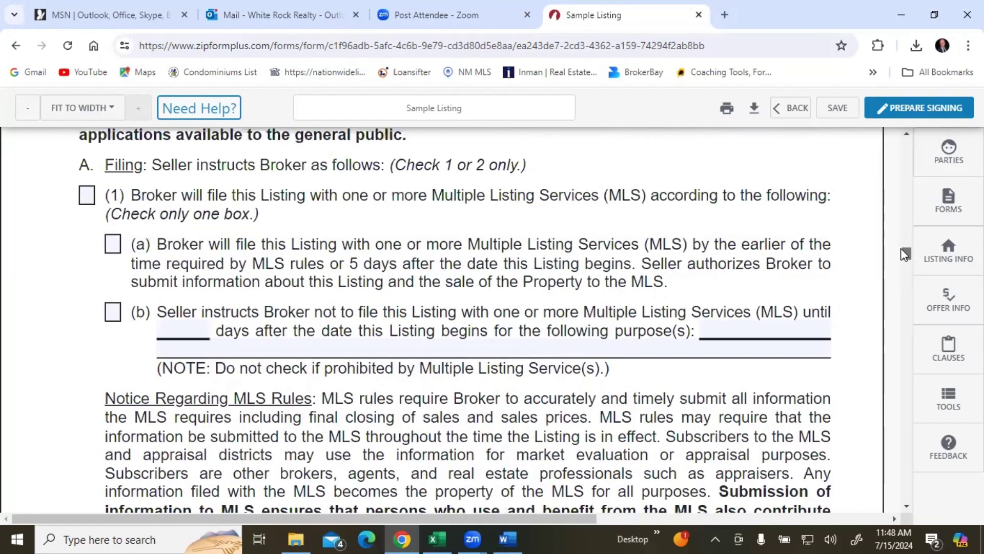
pyautogui.scroll(5, 905, 253)
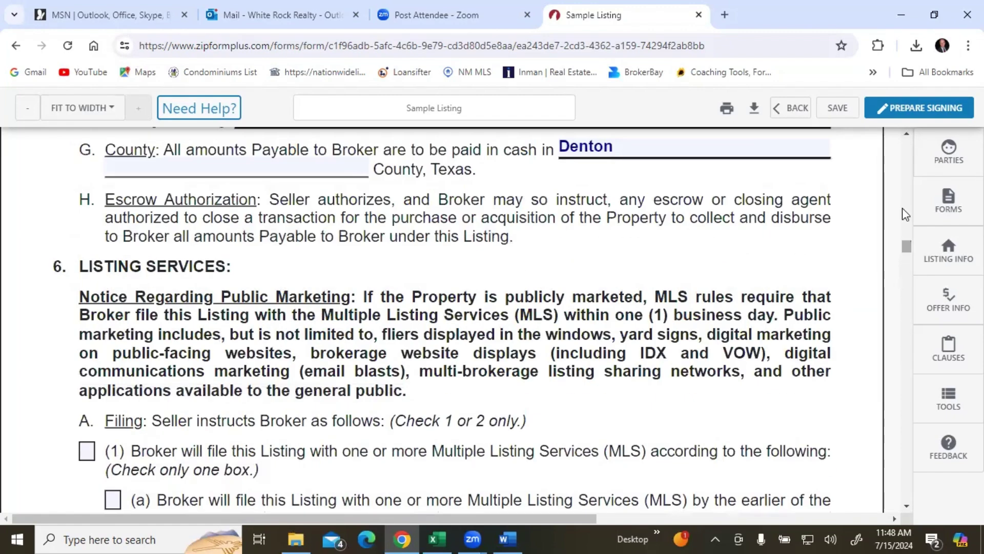
pyautogui.click(905, 134)
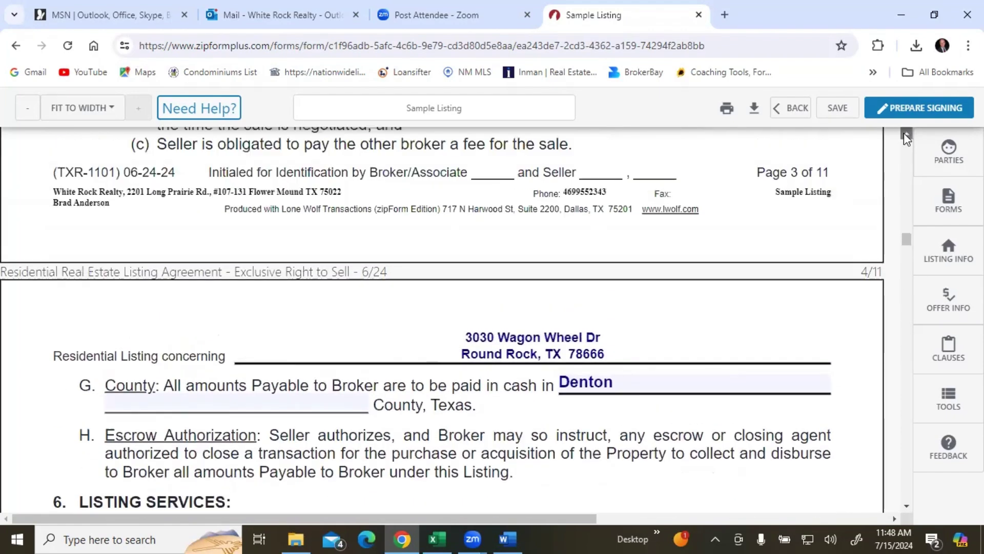
pyautogui.click(904, 135)
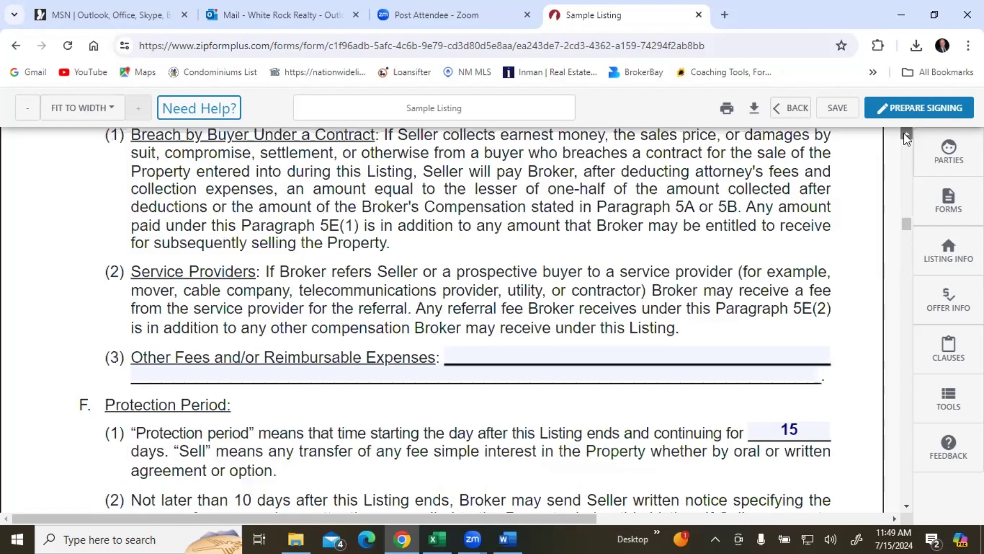
pyautogui.click(905, 135)
pyautogui.click(905, 134)
pyautogui.click(904, 135)
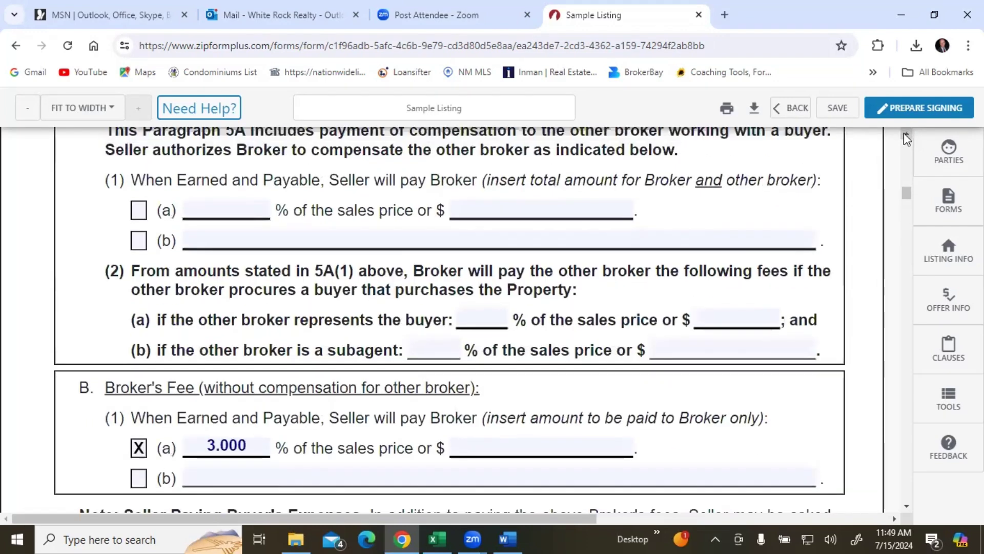
pyautogui.click(904, 134)
pyautogui.click(904, 135)
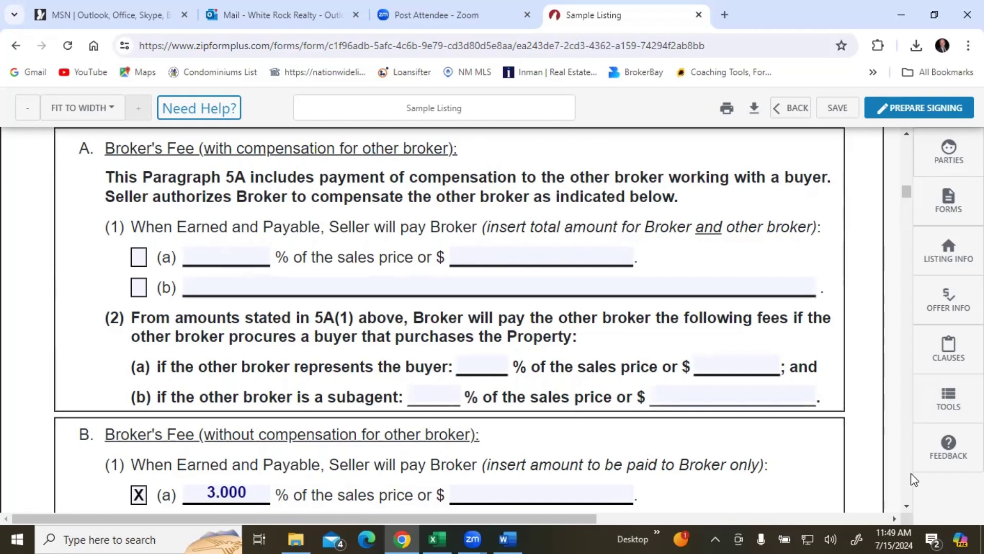
# Mark in paragraph 11F that Seller does not authorize Broker to share Seller's willingness to consider contributing towards buyer's expenses.
pyautogui.scroll(-10, 907, 494)
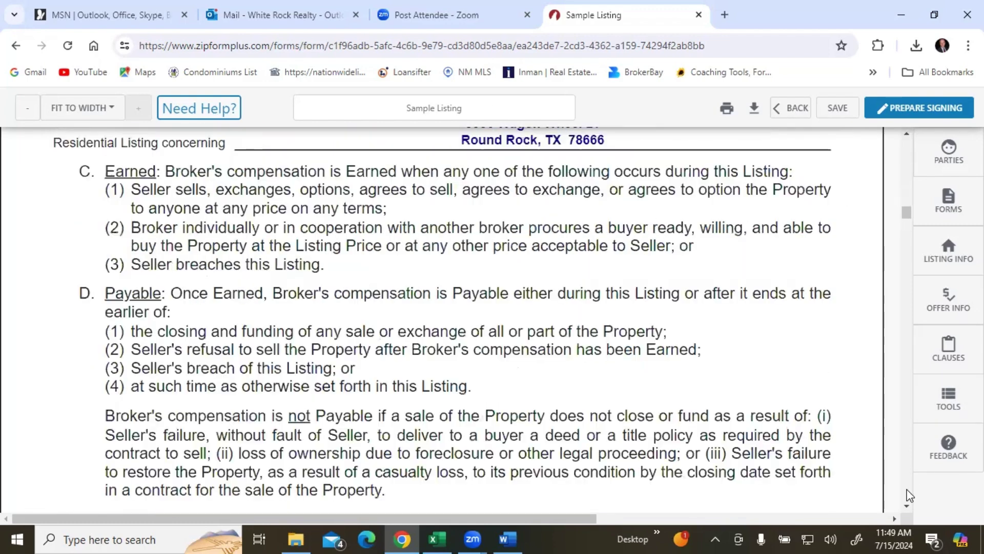
pyautogui.scroll(-5, 903, 282)
pyautogui.moveTo(903, 223); pyautogui.dragTo(903, 361)
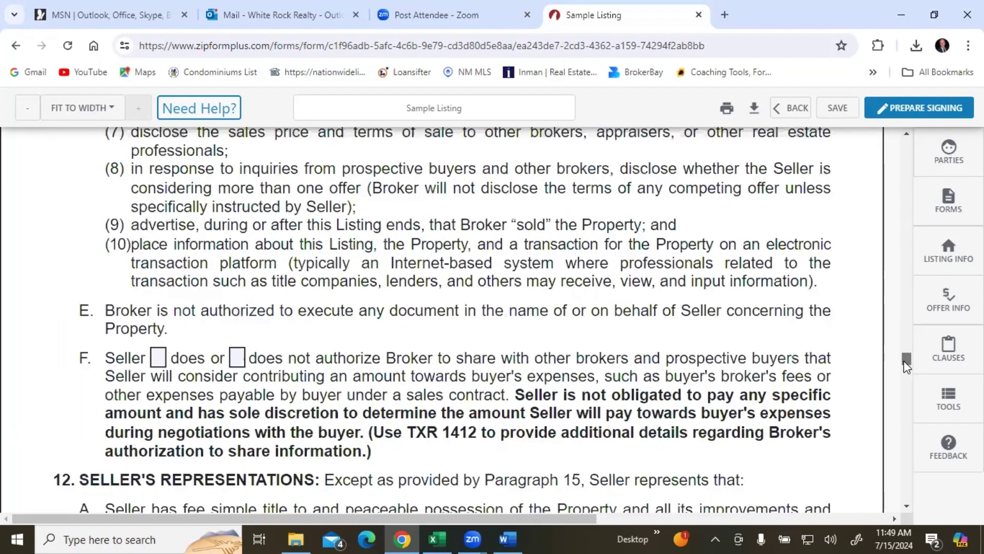
pyautogui.click(904, 135)
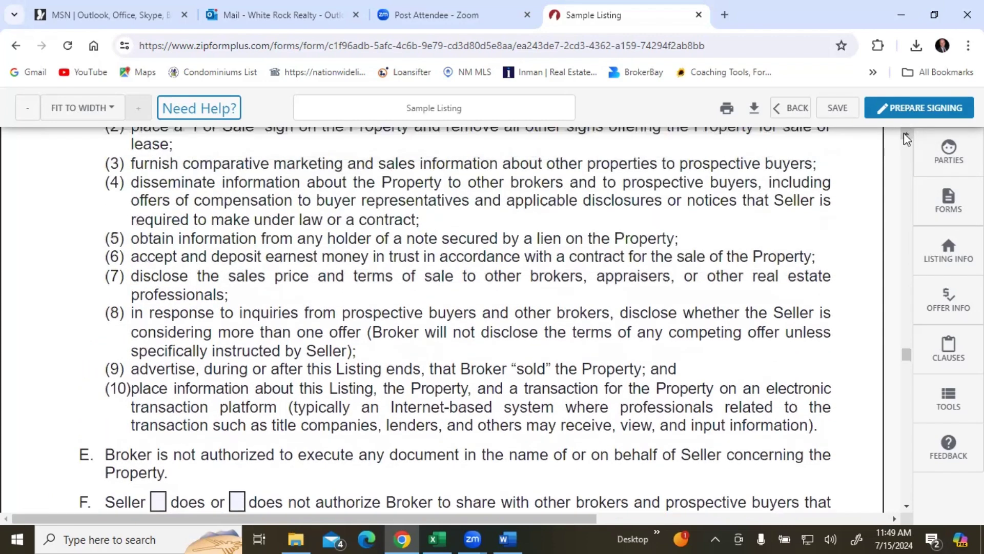
pyautogui.moveTo(903, 135); pyautogui.dragTo(903, 134)
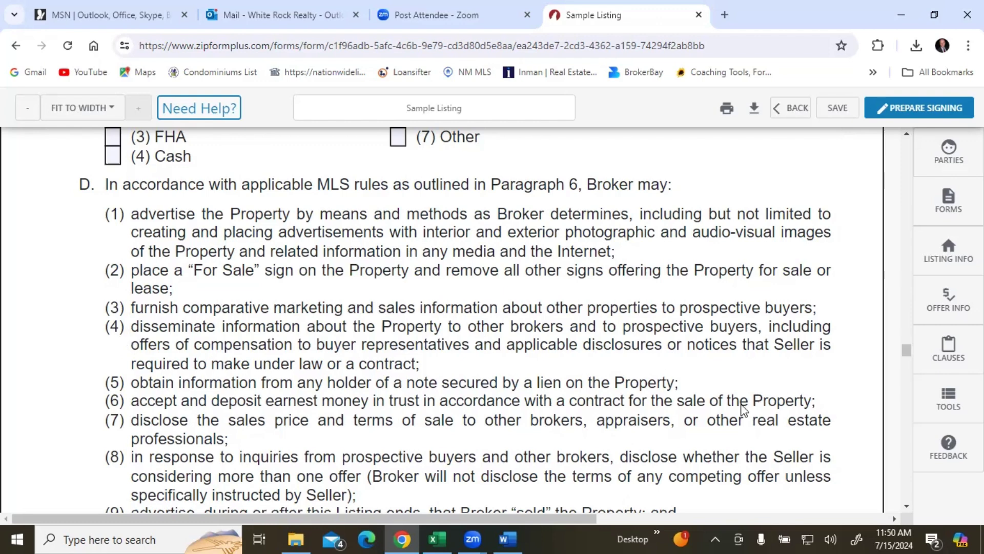
pyautogui.click(905, 505)
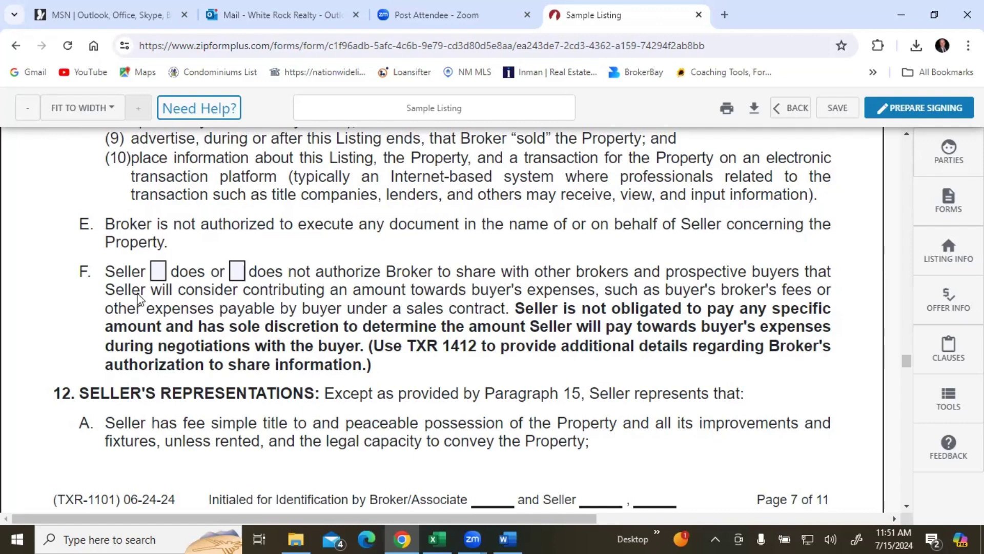
pyautogui.click(158, 273)
pyautogui.click(237, 272)
# Review Seller's Representations in section 12 and the start of Seller's Additional Promises in section 13.
pyautogui.click(907, 506)
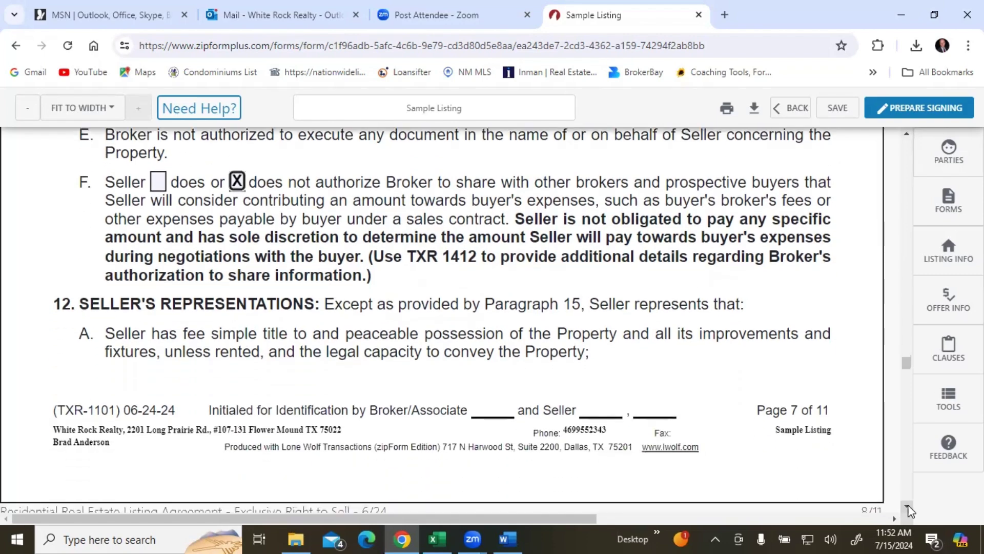
pyautogui.click(907, 506)
pyautogui.click(907, 507)
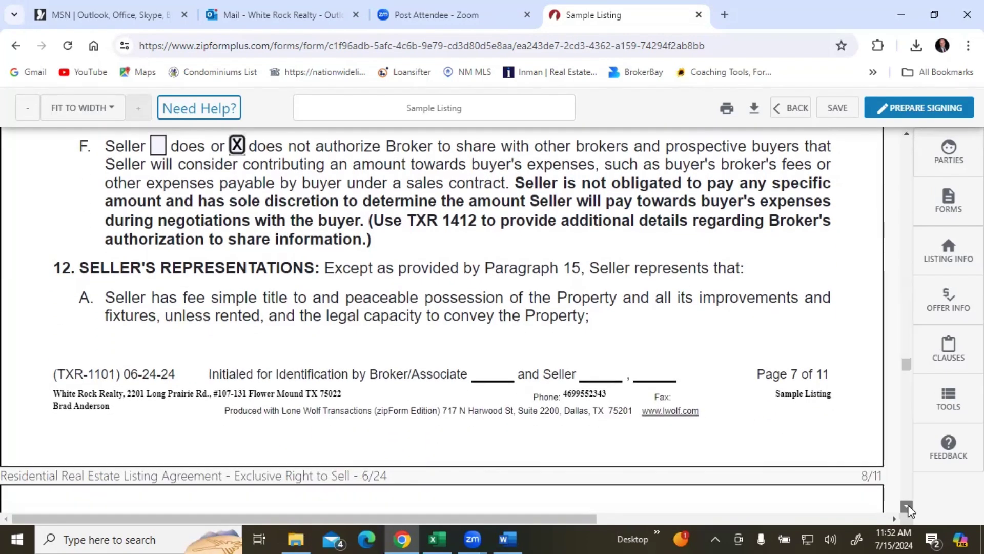
pyautogui.click(907, 508)
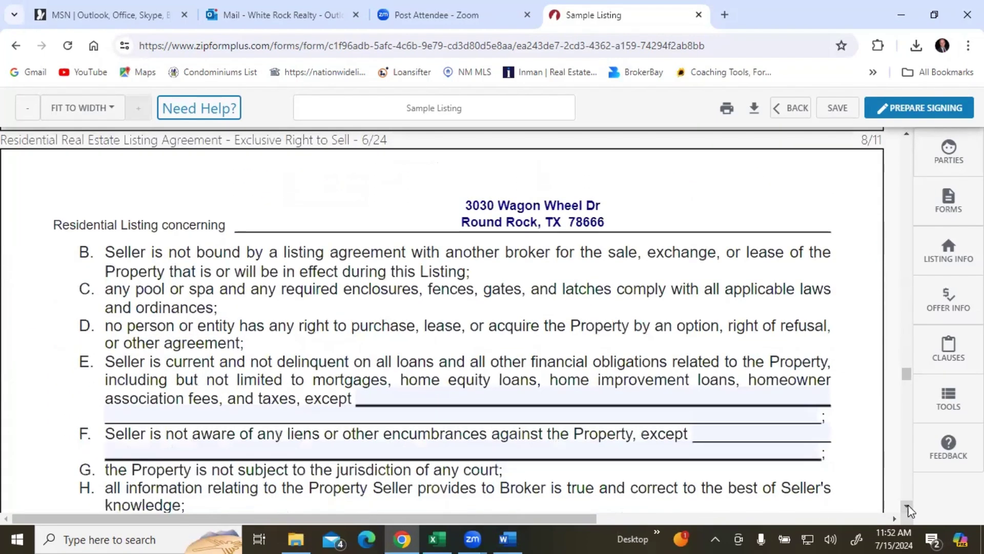
pyautogui.click(907, 508)
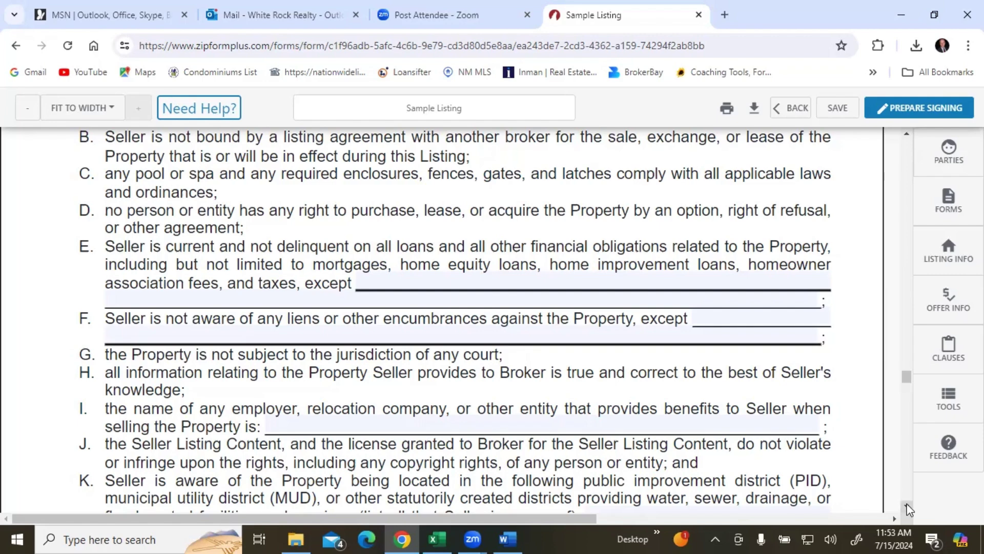
pyautogui.scroll(-4, 908, 510)
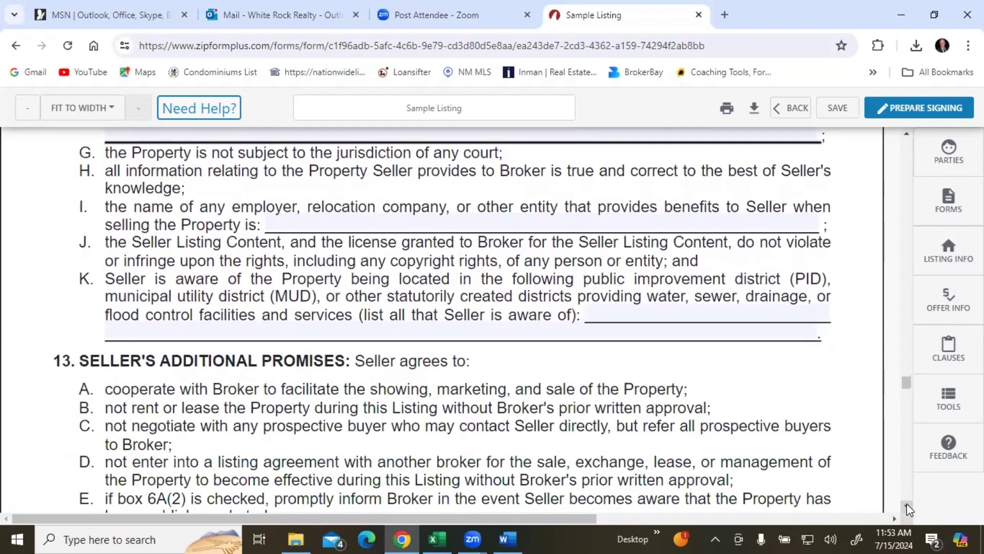
# Review Seller's Additional Promises and Limitation of Liability in sections 13 and 14, and the blank Special Provisions field in section 15.
pyautogui.scroll(-4, 908, 509)
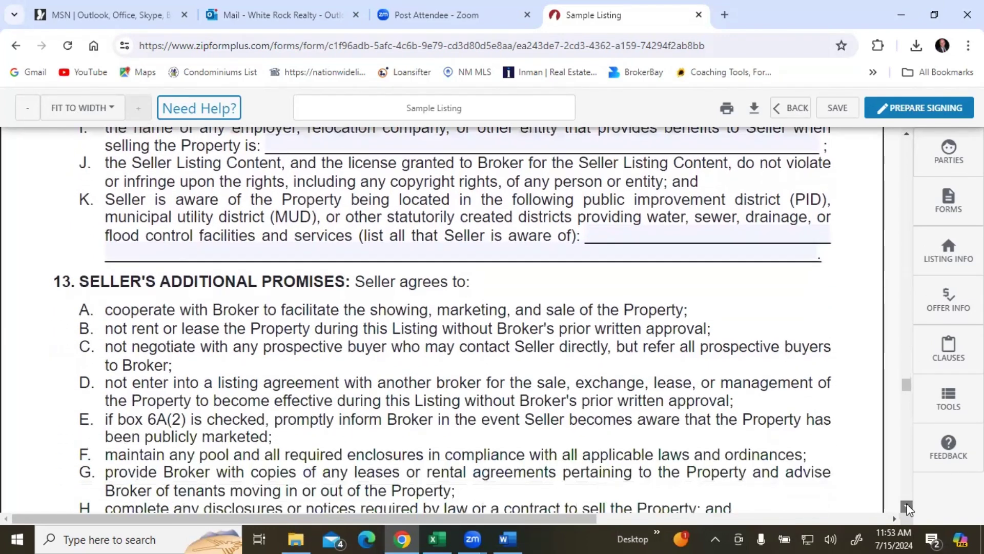
pyautogui.scroll(-1, 908, 509)
pyautogui.scroll(-6, 908, 509)
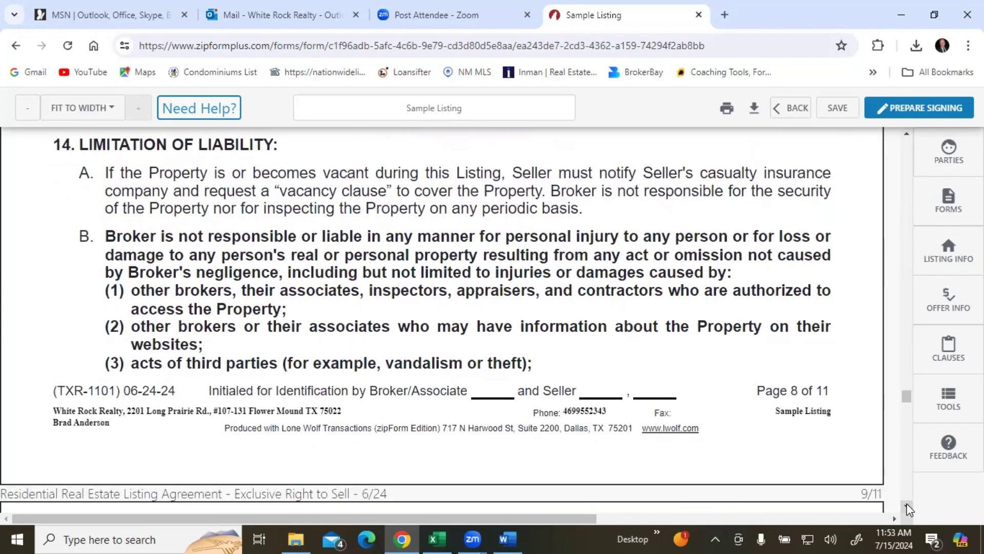
pyautogui.scroll(-6, 908, 509)
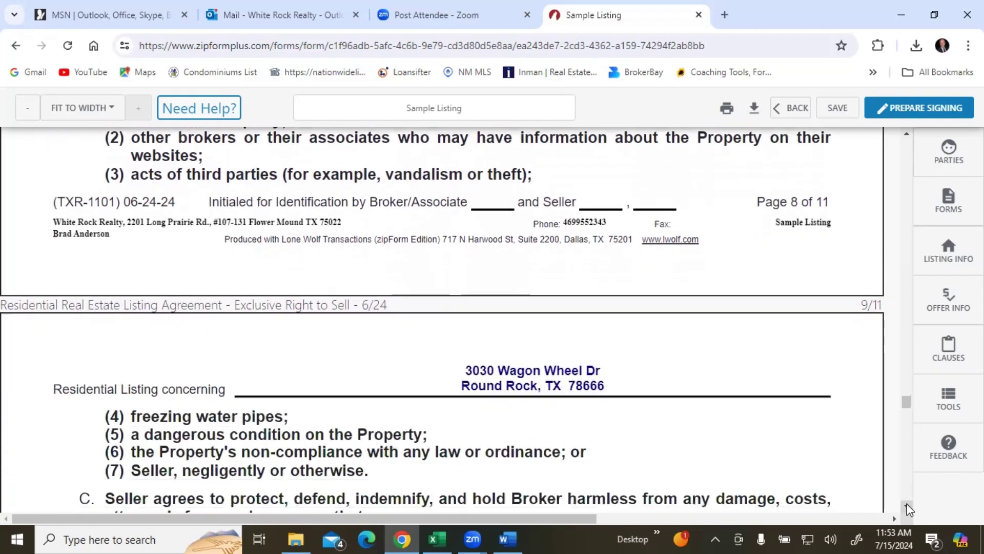
pyautogui.scroll(-5, 908, 509)
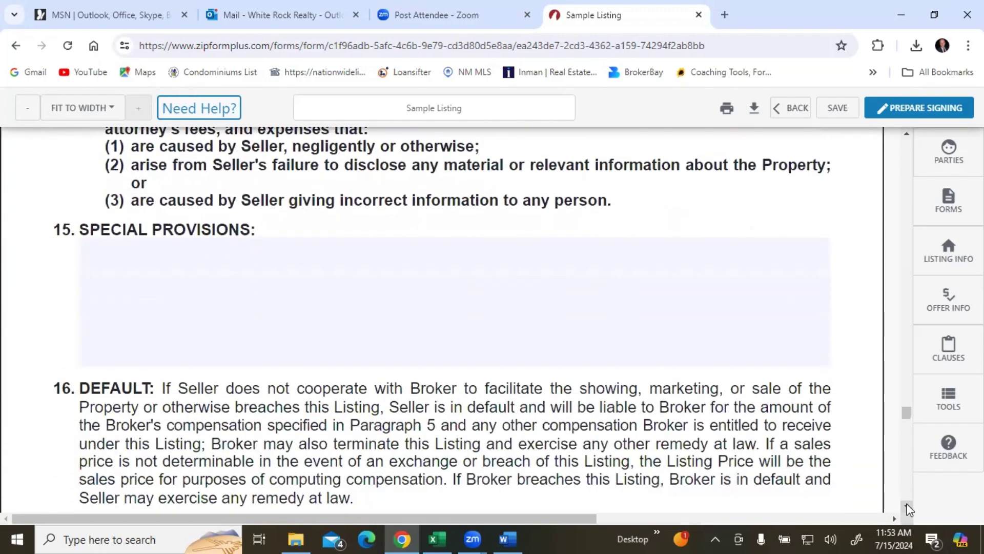
pyautogui.click(175, 250)
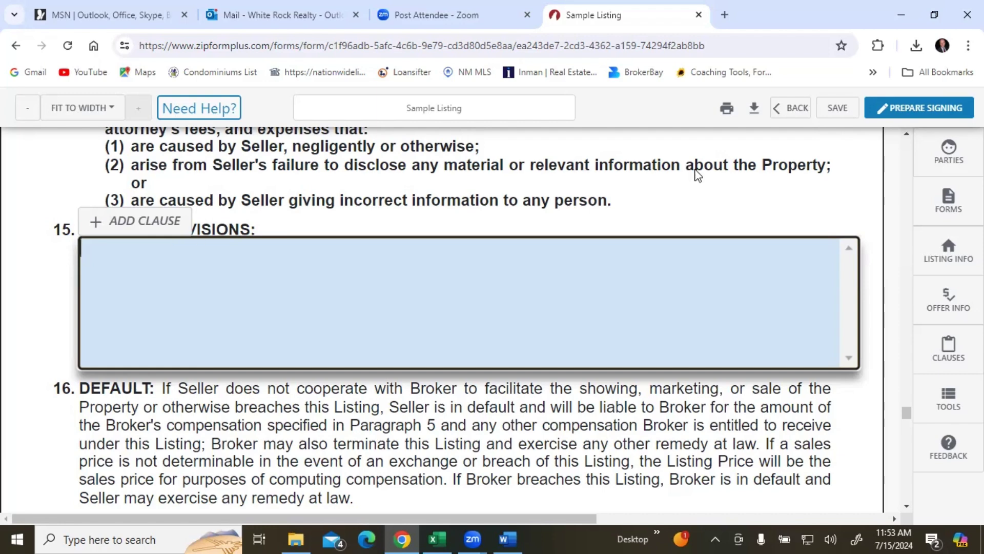
pyautogui.click(837, 216)
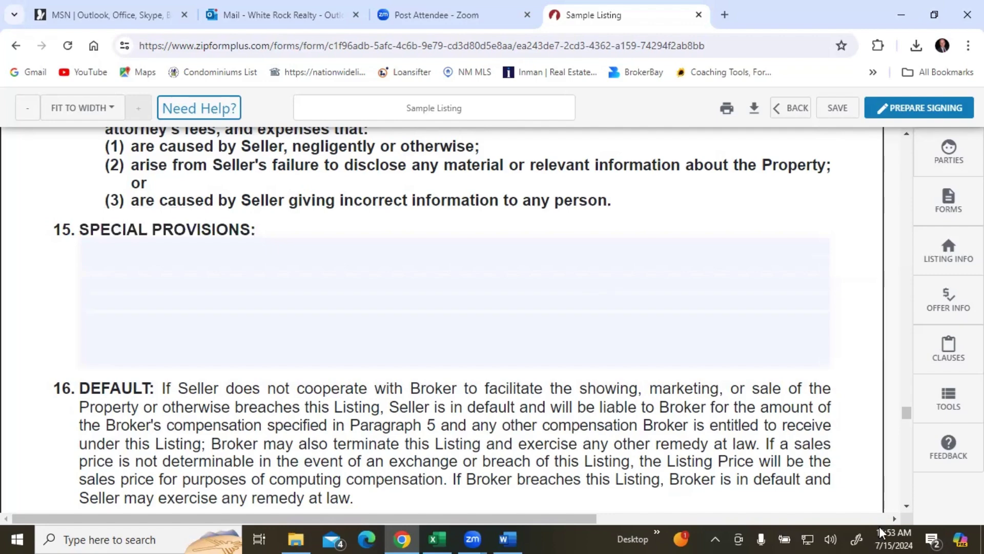
# Mark Information About Brokerage Services, Seller Disclosure Notice and Seller's Authorization to Disclose and Advertise Certain Information as addenda in section 19.
pyautogui.click(906, 507)
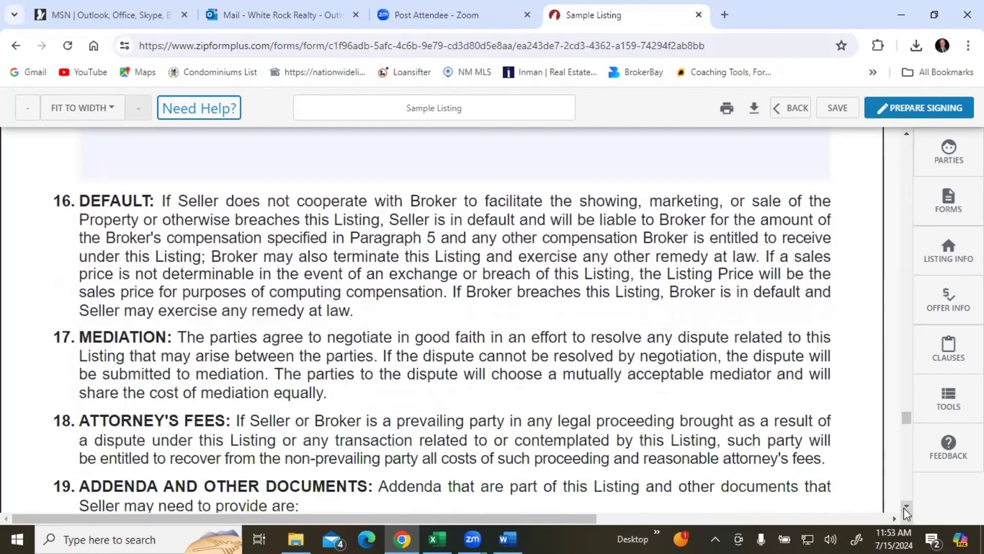
pyautogui.click(905, 507)
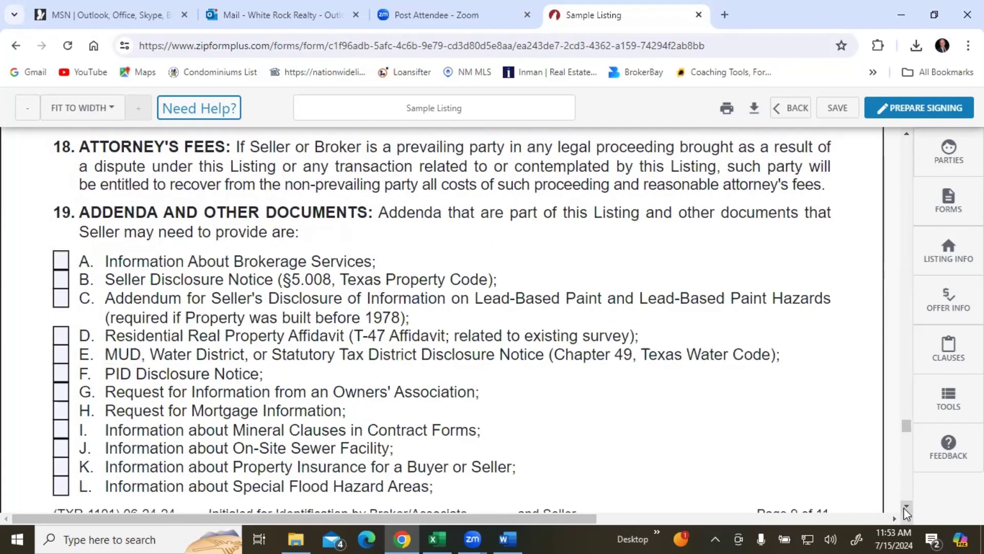
pyautogui.click(905, 507)
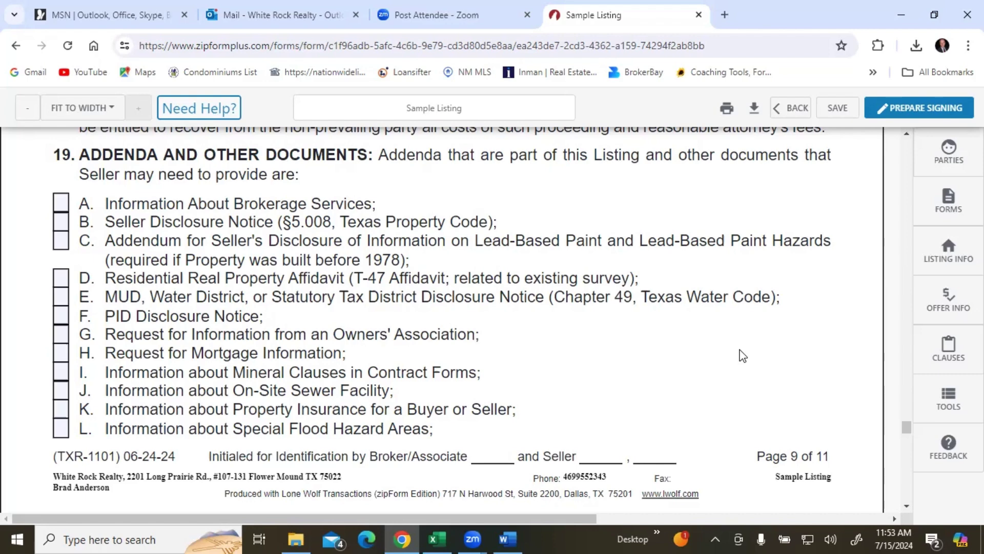
pyautogui.click(60, 203)
pyautogui.click(60, 222)
pyautogui.moveTo(905, 506); pyautogui.dragTo(903, 506)
pyautogui.click(904, 506)
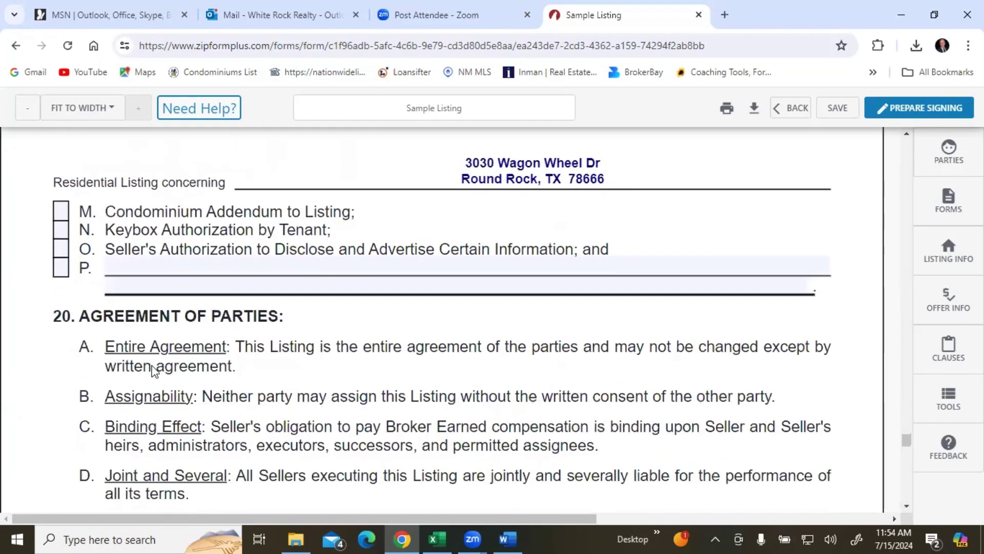
pyautogui.click(61, 249)
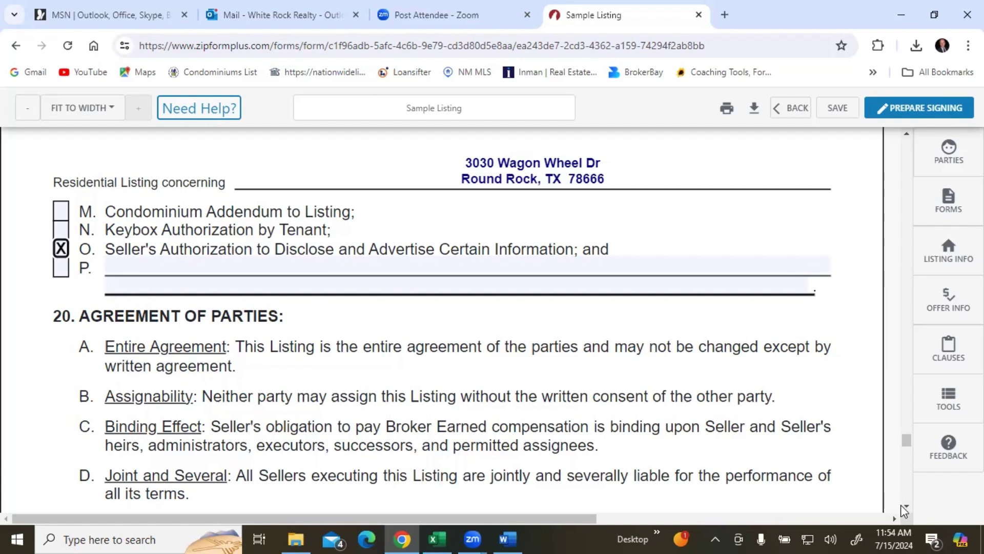
# Review Agreement of Parties in section 20, Additional Notices in section 21 including the foreign person clause, and the signature block.
pyautogui.scroll(-7, 903, 507)
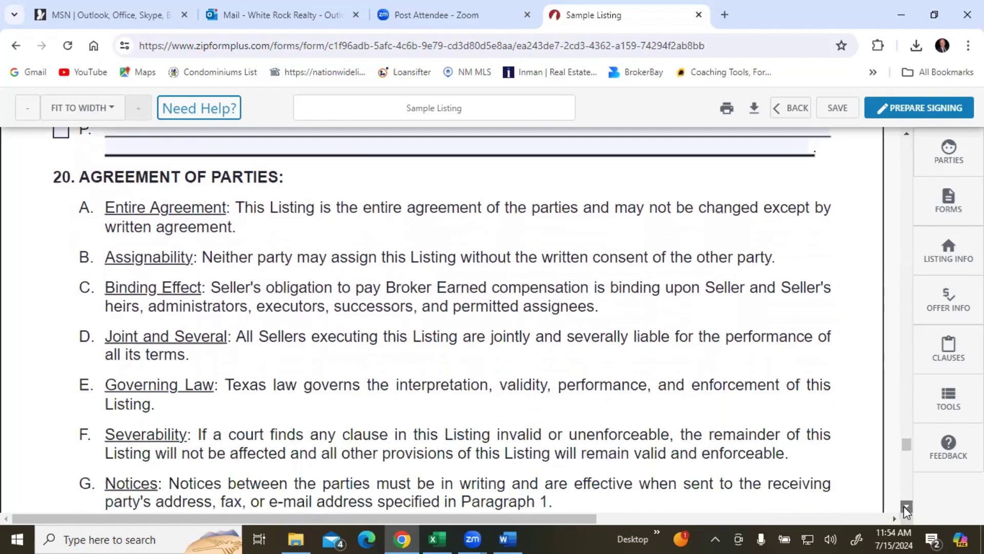
pyautogui.scroll(-5, 903, 506)
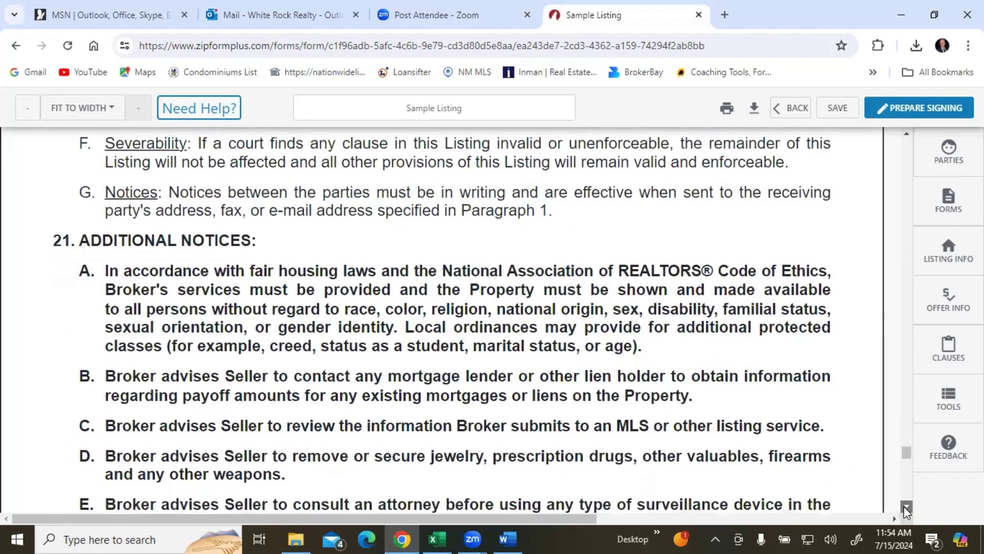
pyautogui.scroll(-3, 903, 507)
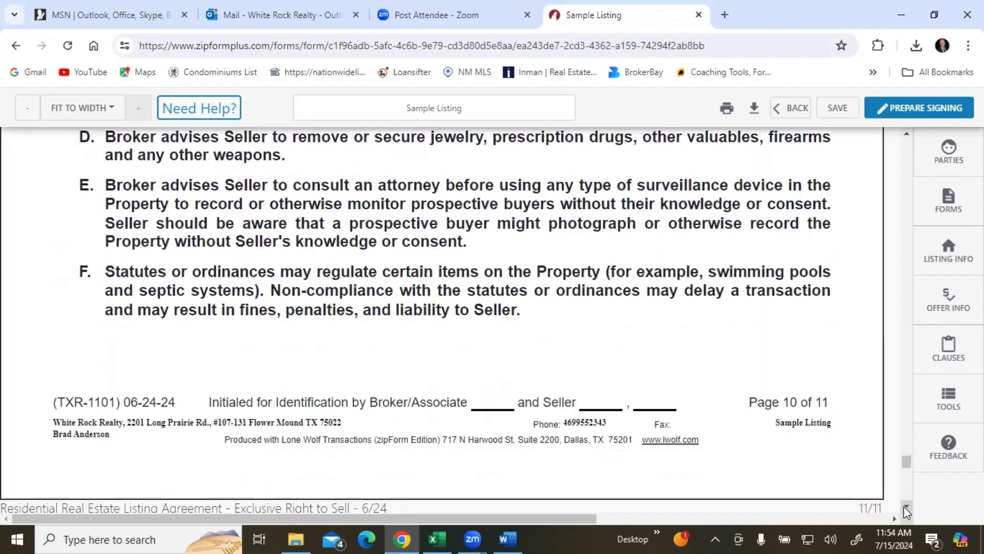
pyautogui.scroll(-1, 903, 506)
pyautogui.scroll(-5, 904, 506)
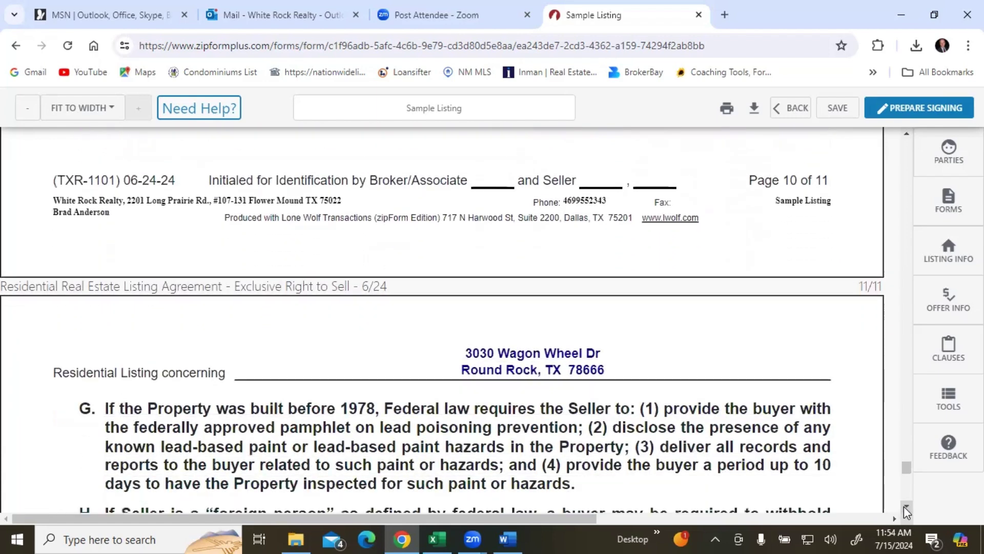
pyautogui.scroll(-2, 903, 506)
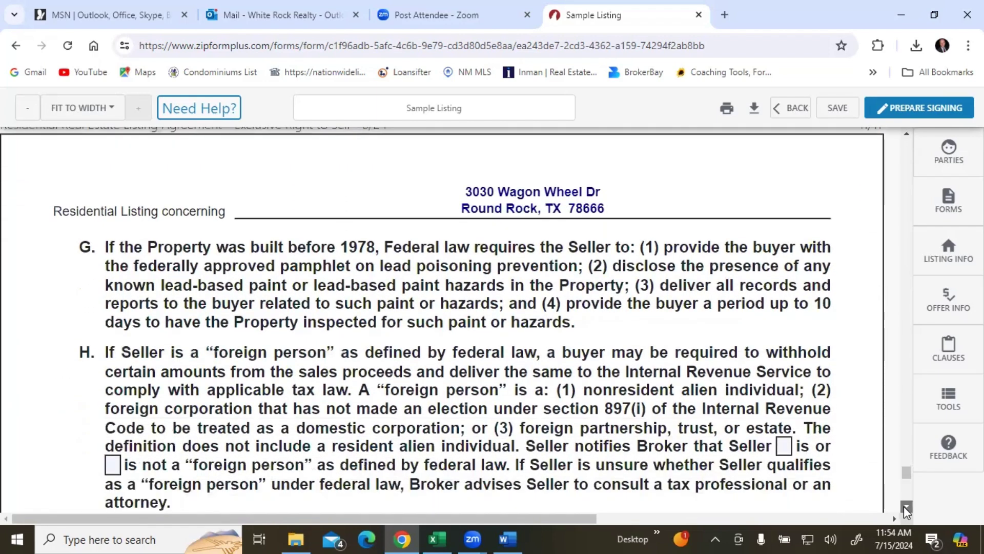
pyautogui.scroll(-2, 903, 506)
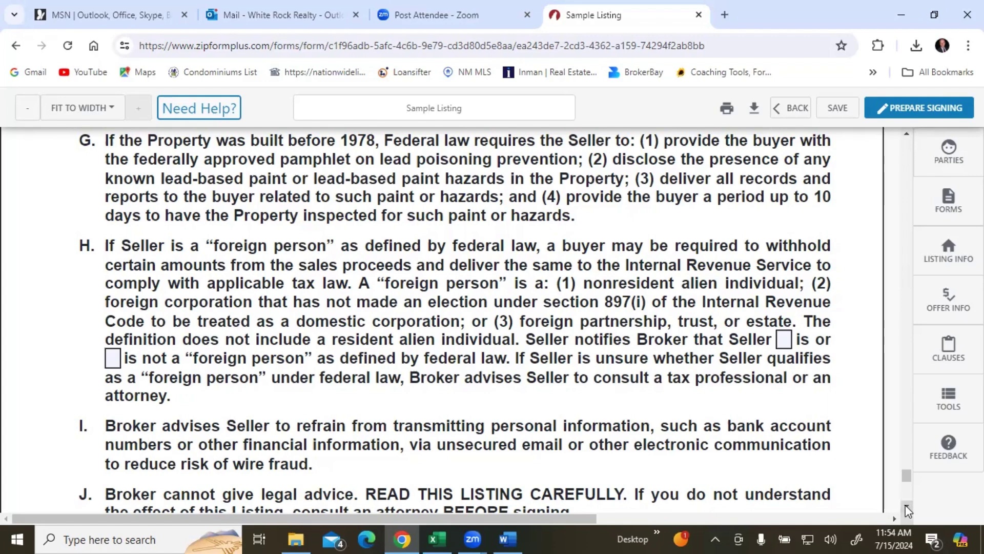
pyautogui.scroll(-3, 905, 505)
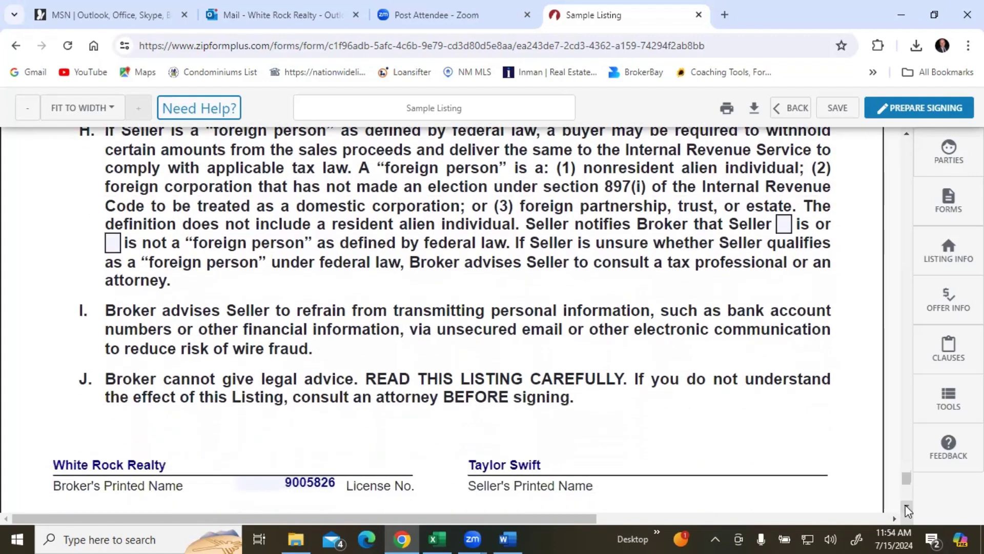
pyautogui.scroll(-3, 905, 505)
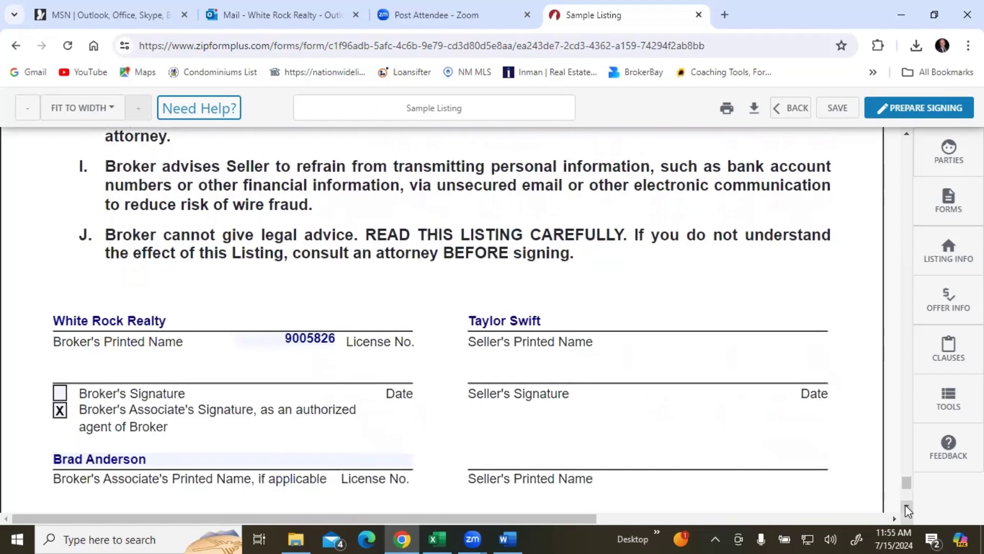
pyautogui.scroll(-3, 906, 504)
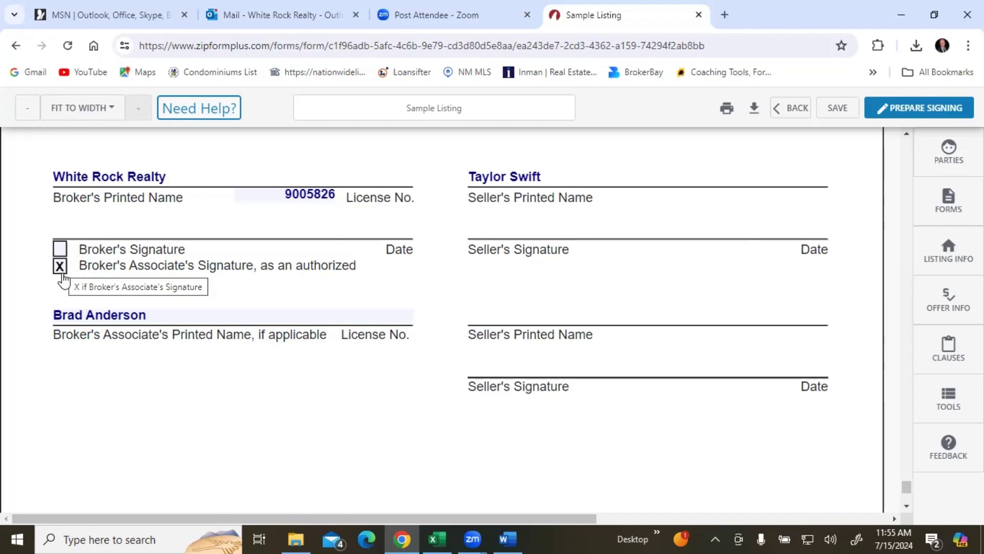
# Replace the Broker's Associate's printed name in the signature block with the placeholder "Your Name".
pyautogui.click(152, 316)
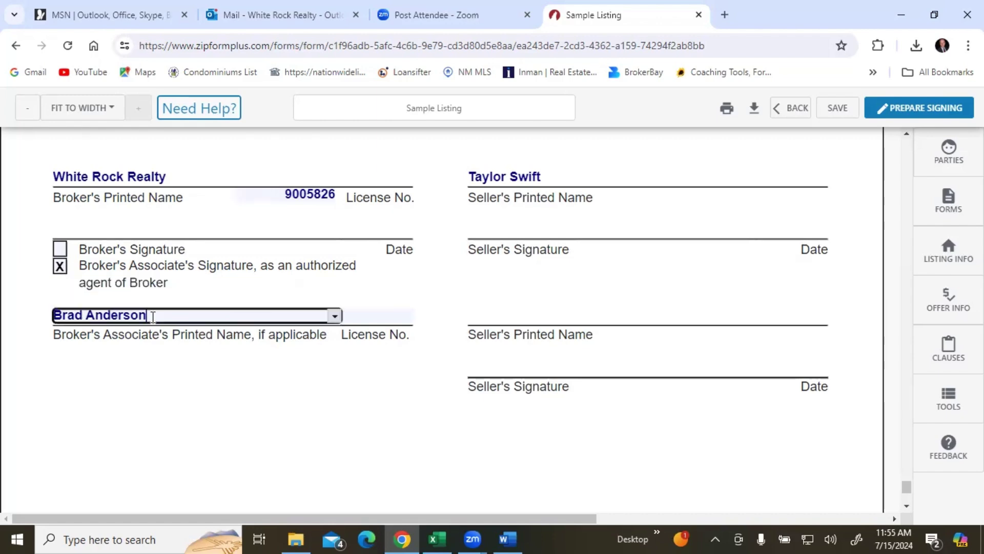
pyautogui.press('BackSpace')
pyautogui.press('BackSpace')
pyautogui.press('BackSpace')
pyautogui.press('BackSpace')
pyautogui.press('BackSpace')
pyautogui.press('BackSpace')
pyautogui.press('BackSpace')
pyautogui.press('BackSpace')
pyautogui.press('BackSpace')
pyautogui.press('BackSpace')
pyautogui.press('BackSpace')
pyautogui.press('BackSpace')
pyautogui.press('BackSpace')
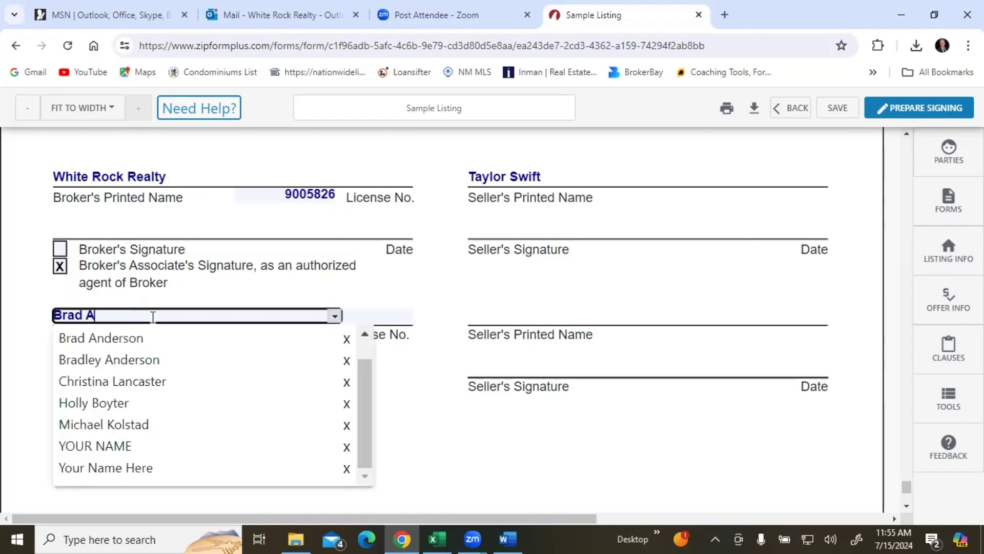
pyautogui.write('Your Name')
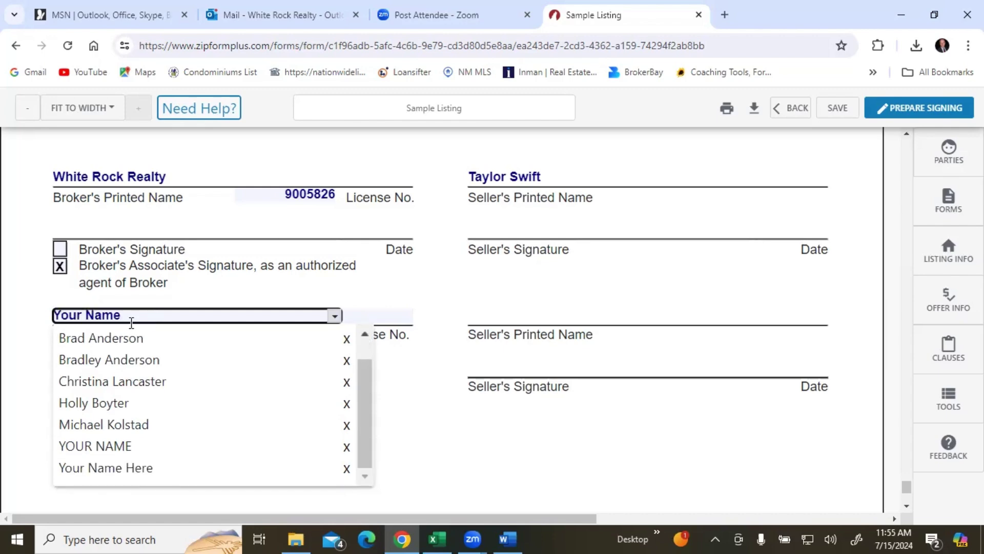
pyautogui.click(40, 327)
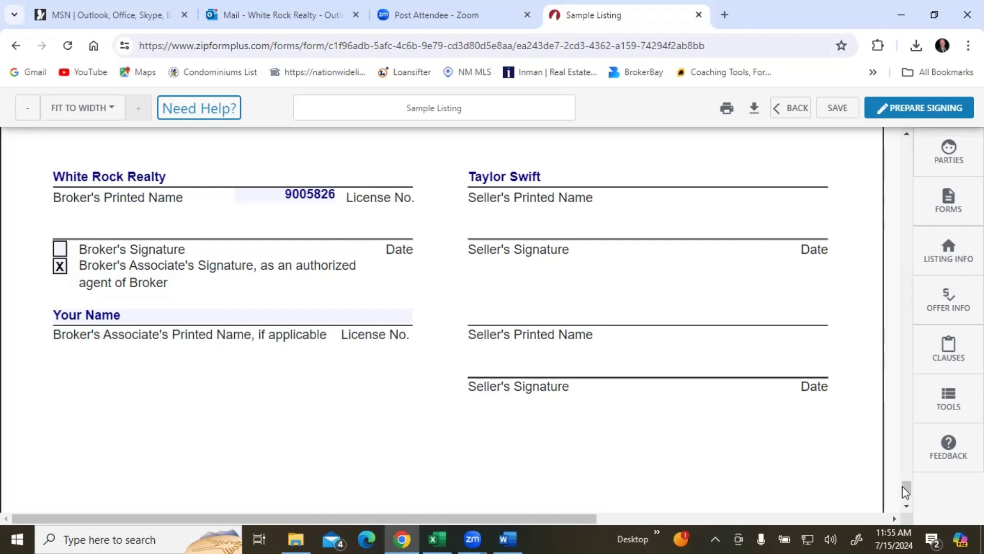
# Leave the listing agreement, saving its changes, and return to the Sample Listing transaction's documents.
pyautogui.moveTo(907, 488)
pyautogui.mouseDown()
pyautogui.moveTo(905, 137)
pyautogui.moveTo(890, 135)
pyautogui.mouseUp()
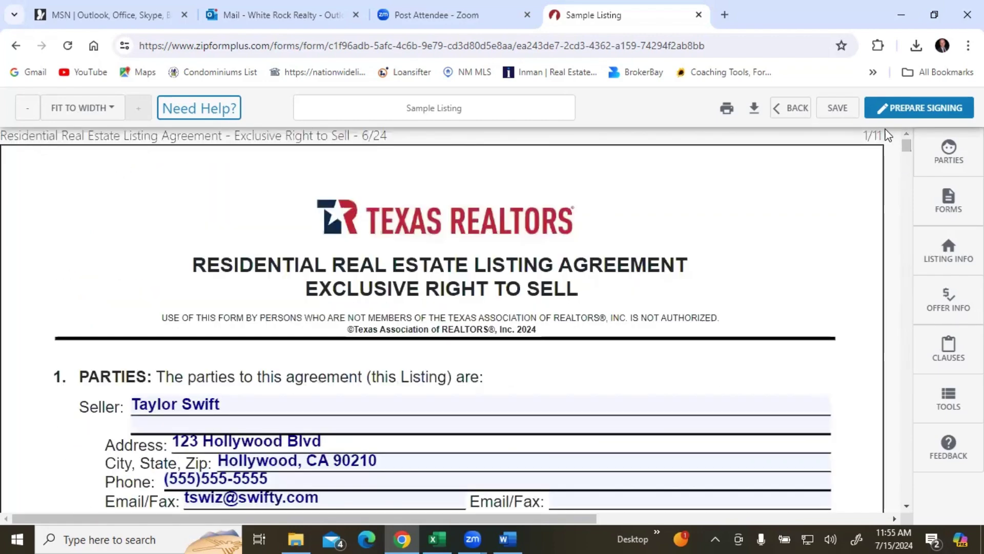
pyautogui.click(794, 117)
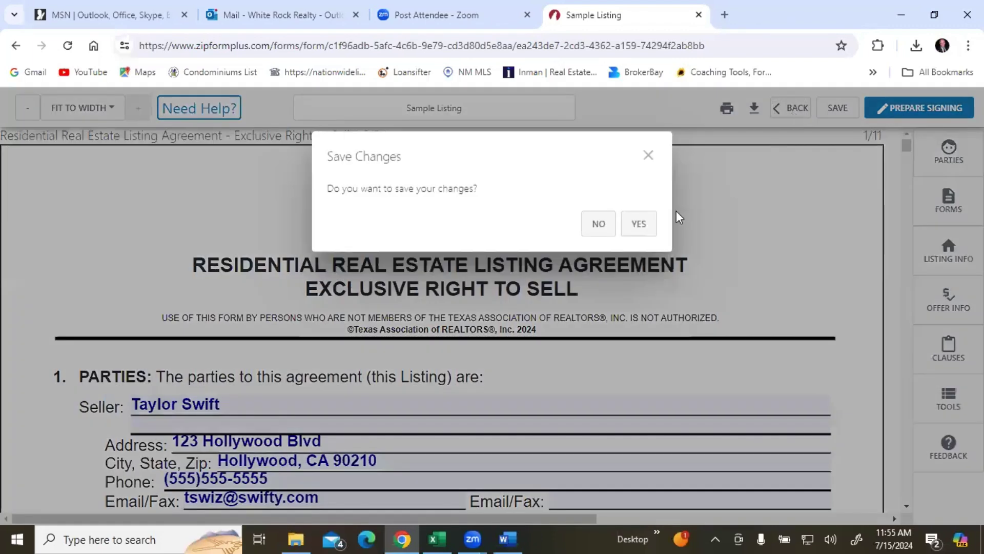
pyautogui.click(644, 224)
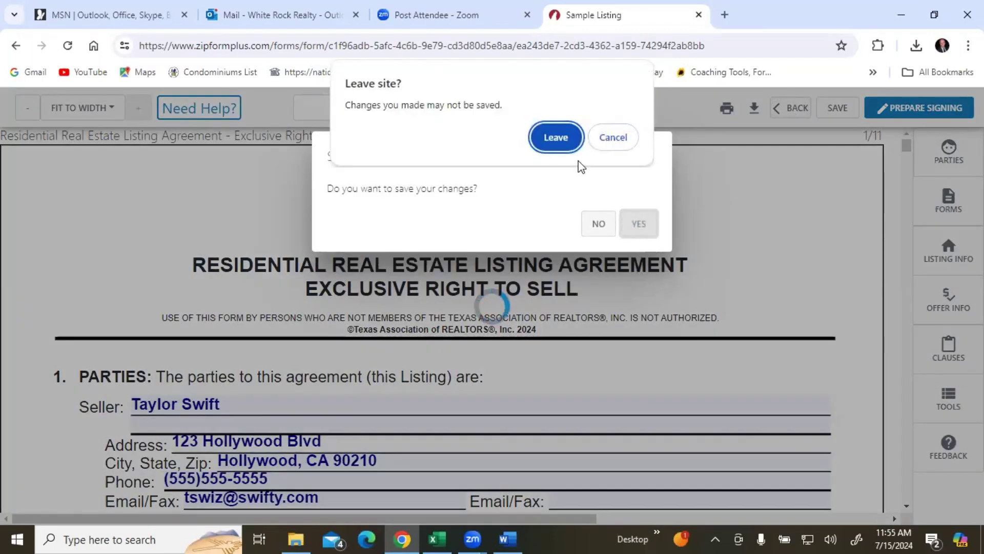
pyautogui.click(555, 139)
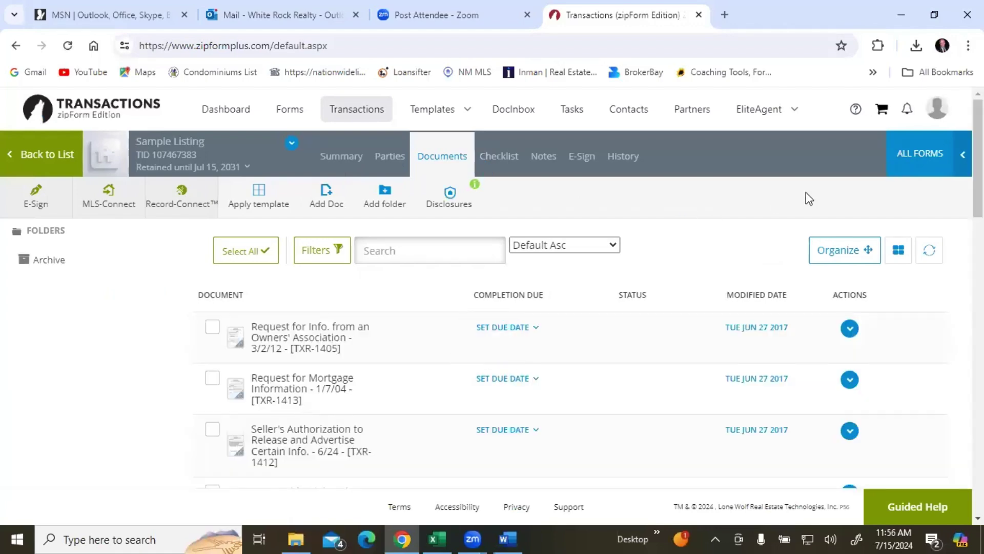
# Open the Seller's Authorization to Release and Advertise Certain Info. form (TXR-1412) in a new workspace.
pyautogui.scroll(-2, 978, 180)
pyautogui.scroll(-1, 492, 287)
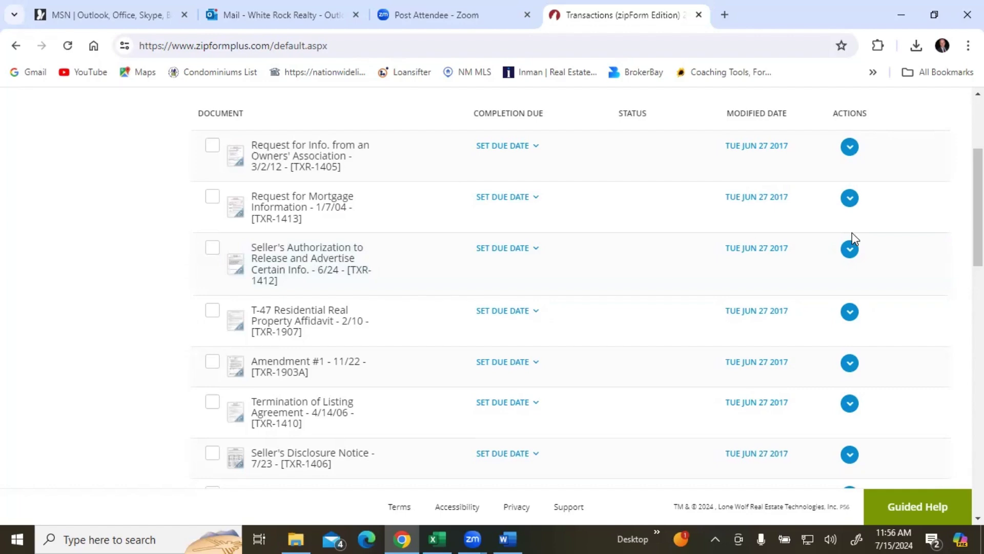
pyautogui.click(850, 249)
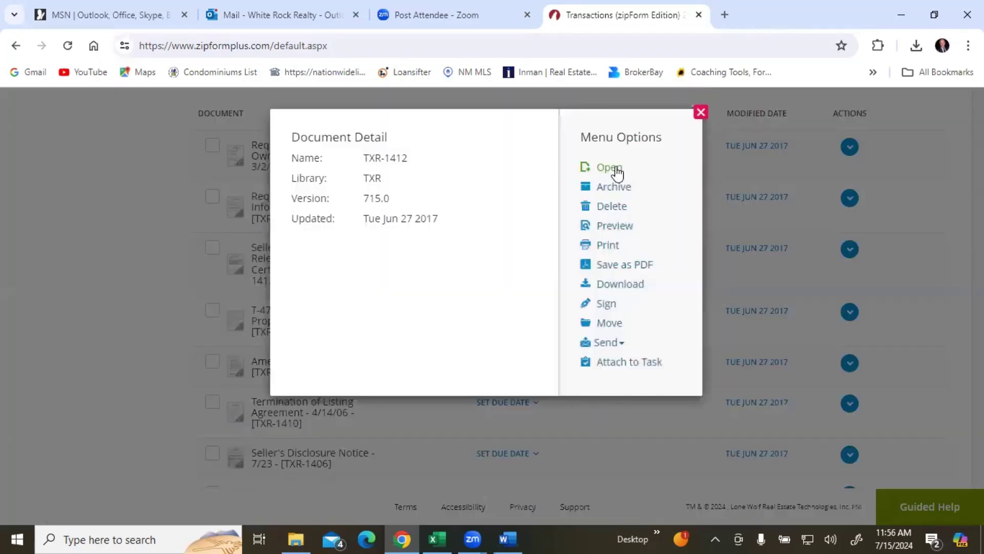
pyautogui.click(613, 165)
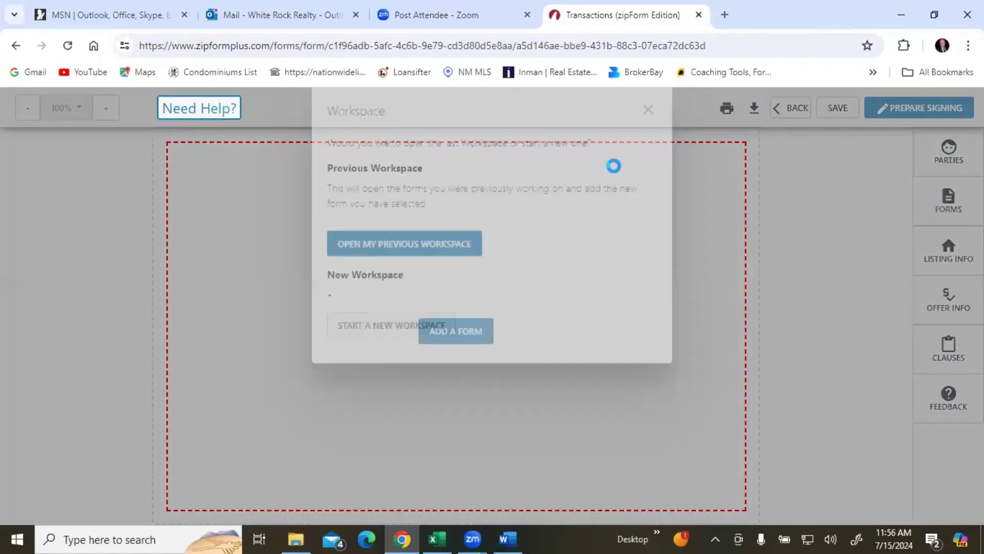
pyautogui.click(422, 405)
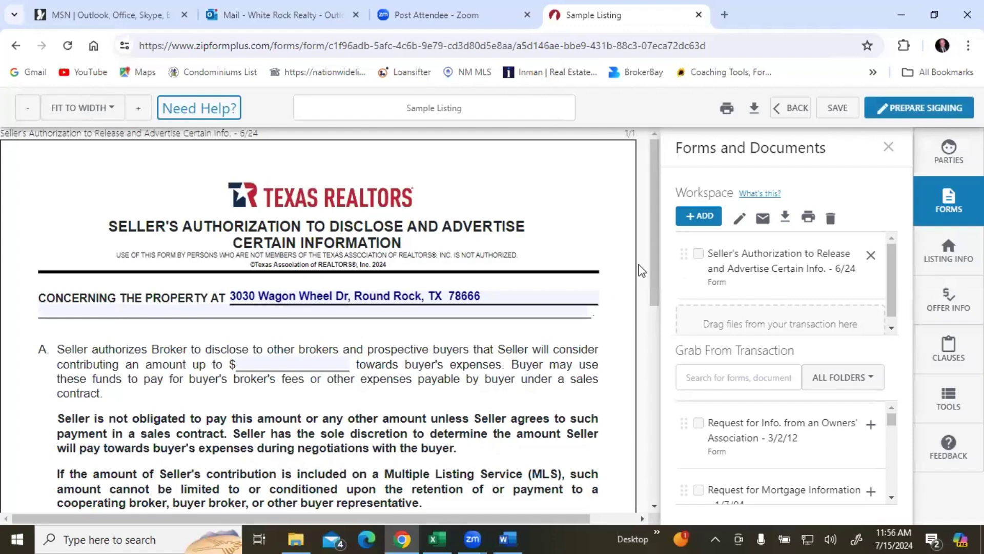
# Enter "Seller authorizes broker to say "motivated seller" in all advertising." as the information to disclose and advertise in paragraph B.
pyautogui.moveTo(653, 262); pyautogui.dragTo(659, 365)
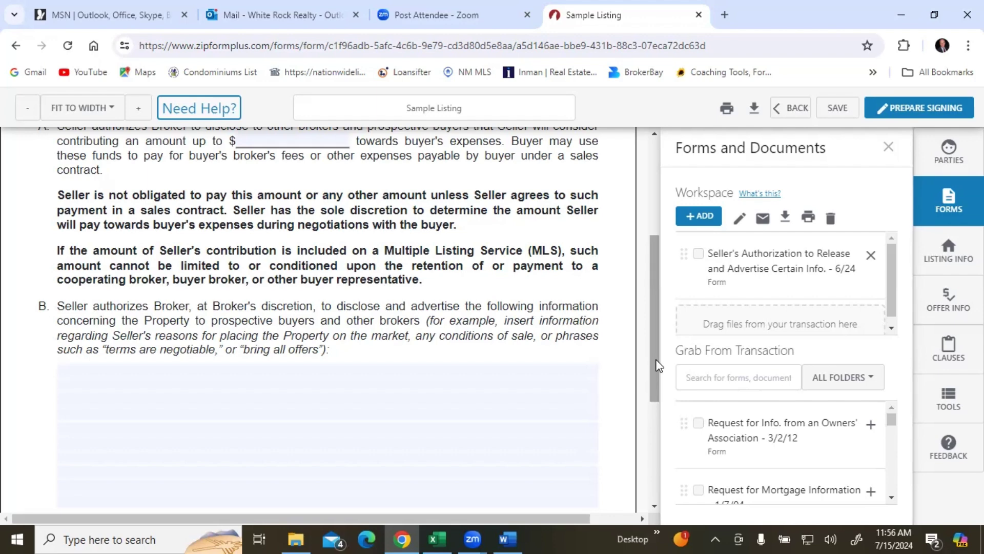
pyautogui.click(155, 368)
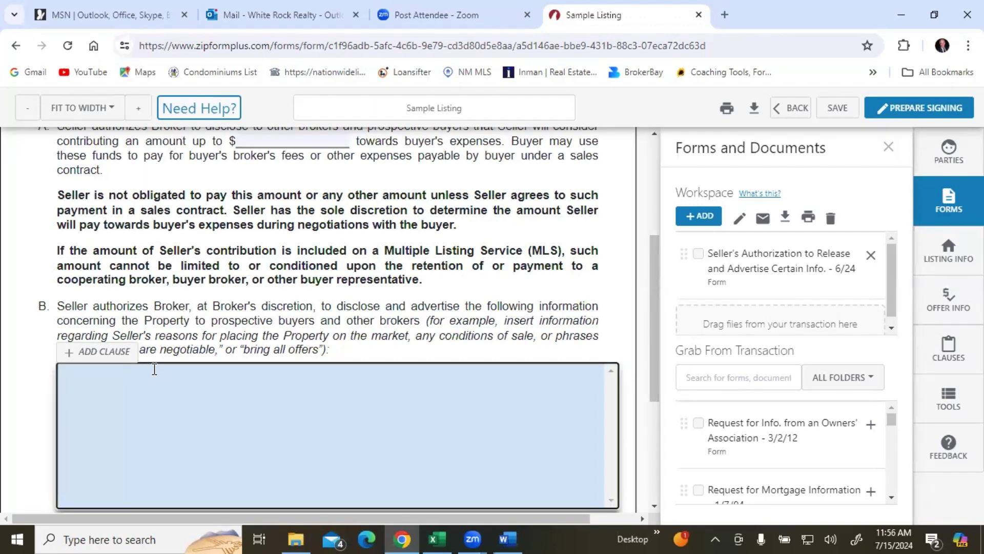
pyautogui.write('Seller authoriz')
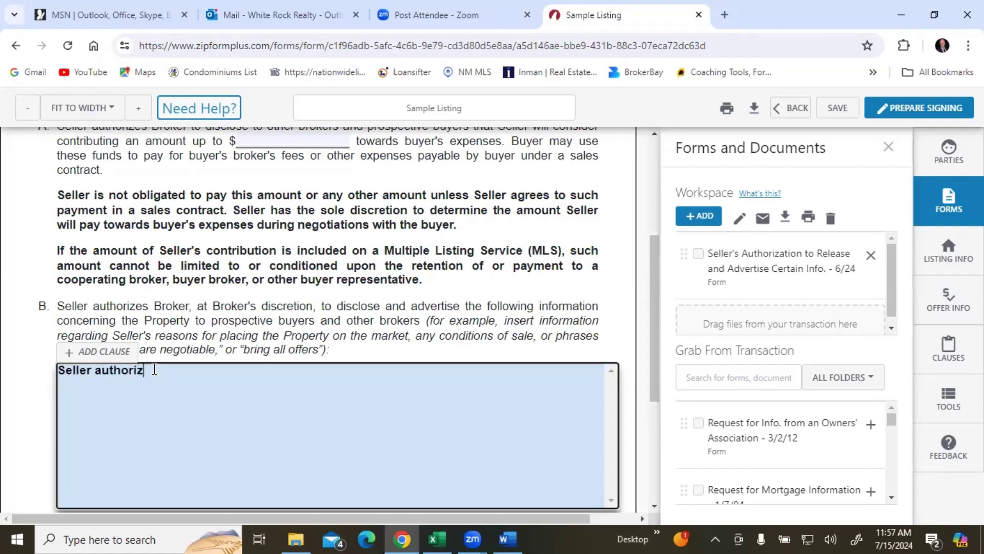
pyautogui.write('es broker to say')
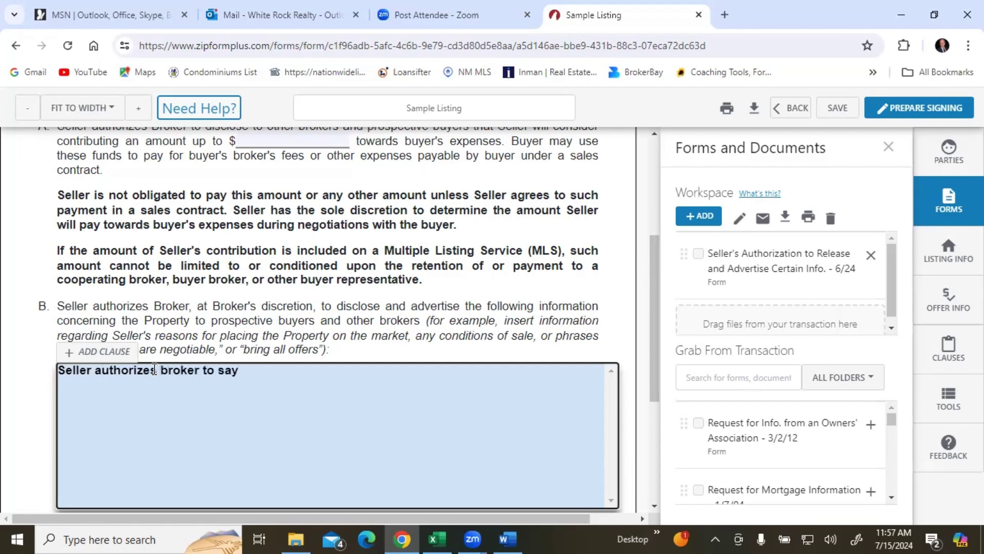
pyautogui.write(' "motivated sell')
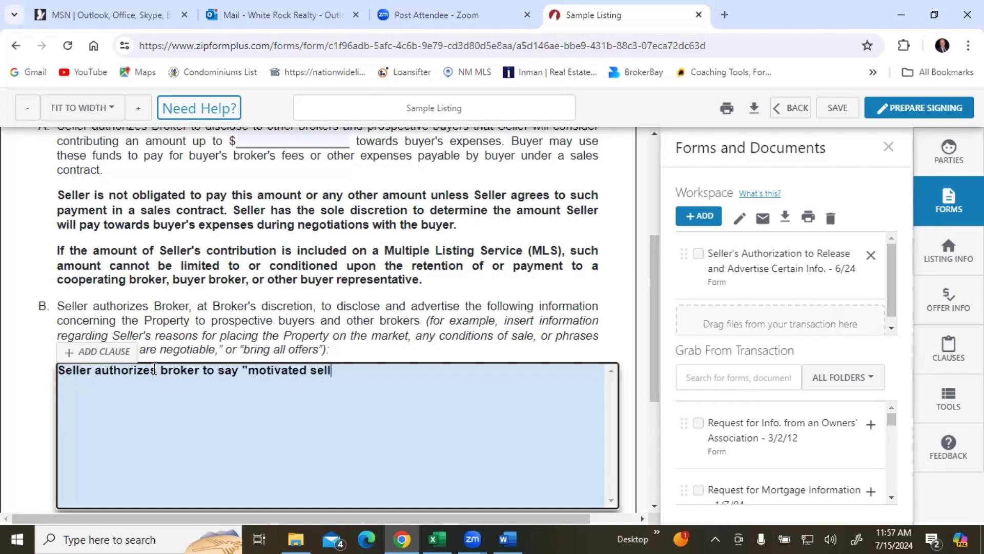
pyautogui.write('er" in all advertising.')
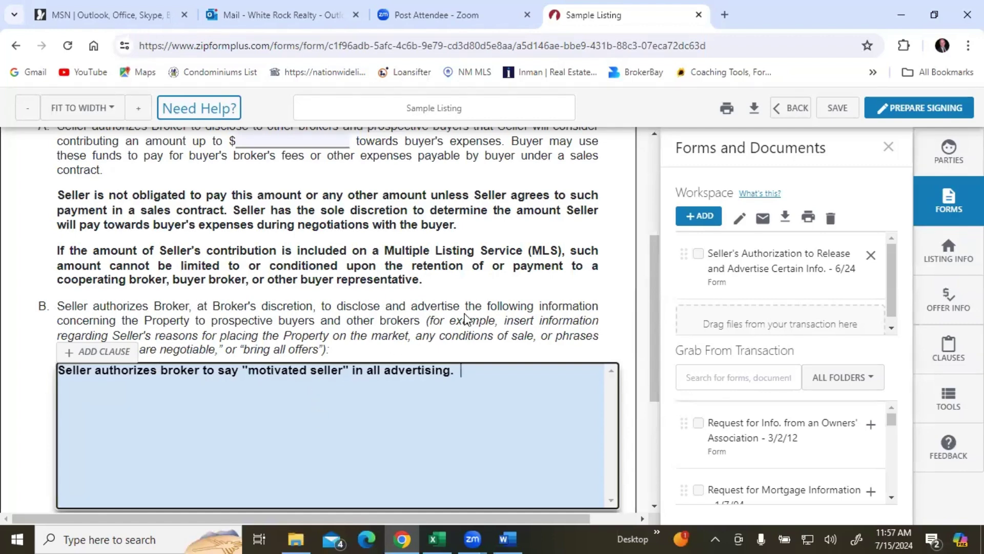
pyautogui.click(621, 352)
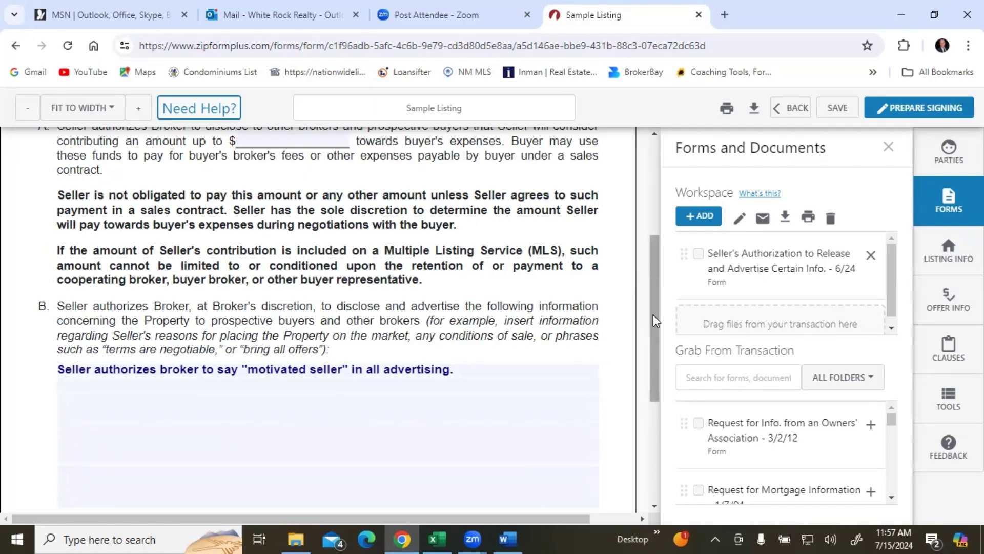
# Set the seller's maximum contribution towards the buyer's expenses in paragraph A to $5,000.00.
pyautogui.moveTo(653, 315); pyautogui.dragTo(653, 261)
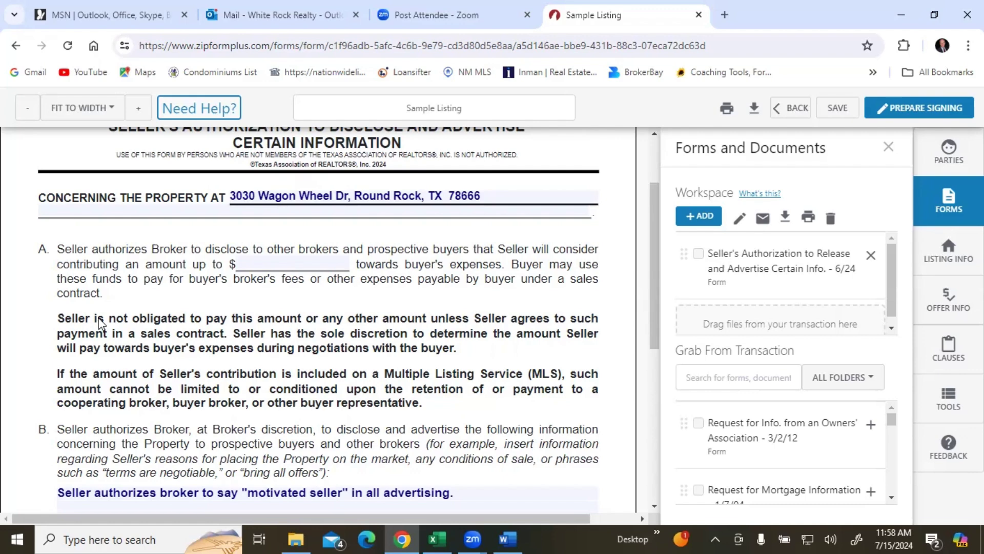
pyautogui.click(265, 264)
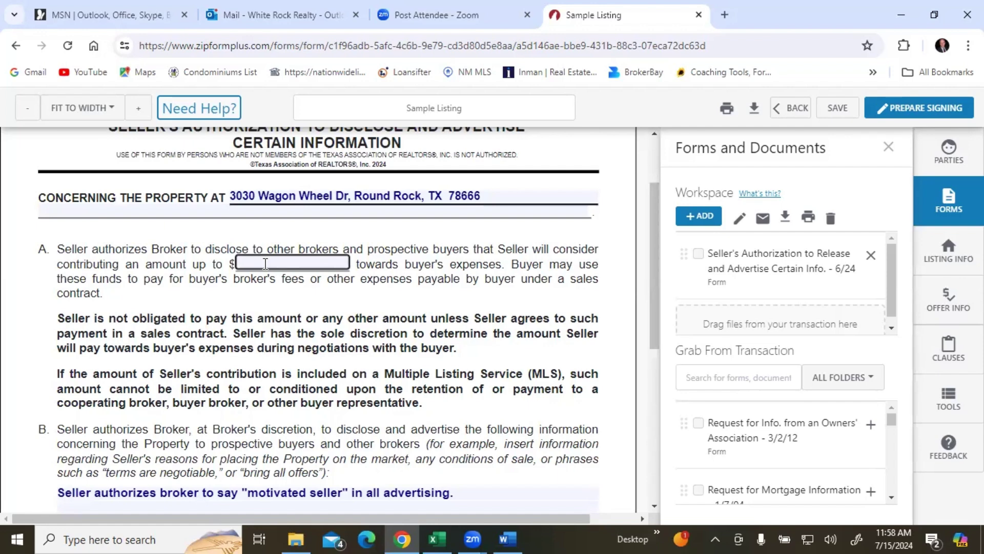
pyautogui.write('5000')
pyautogui.click(615, 298)
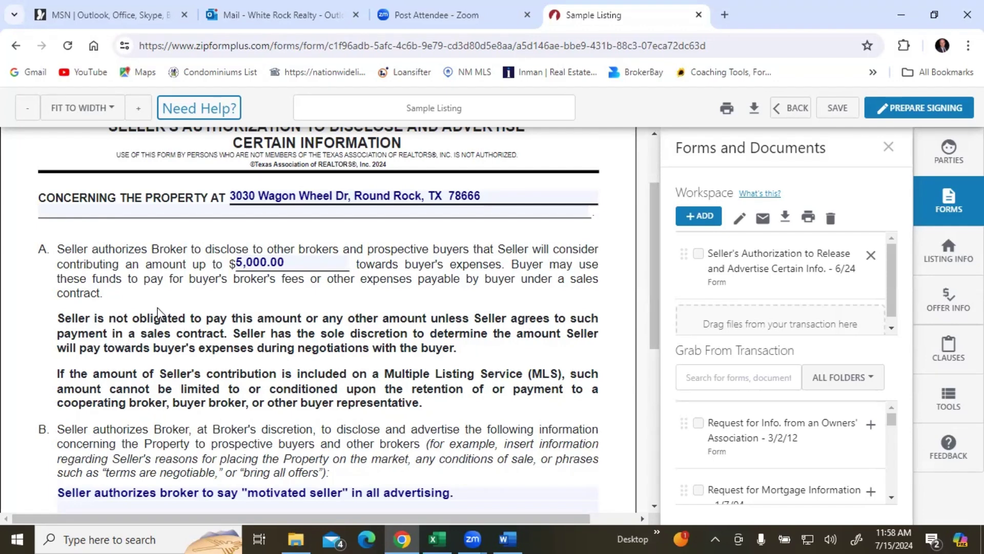
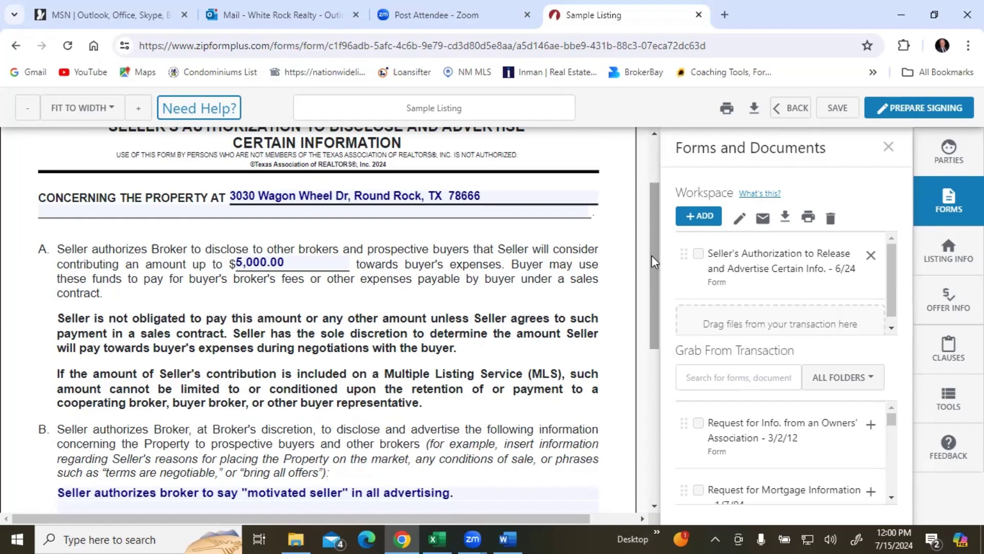
pyautogui.moveTo(651, 255); pyautogui.dragTo(649, 191)
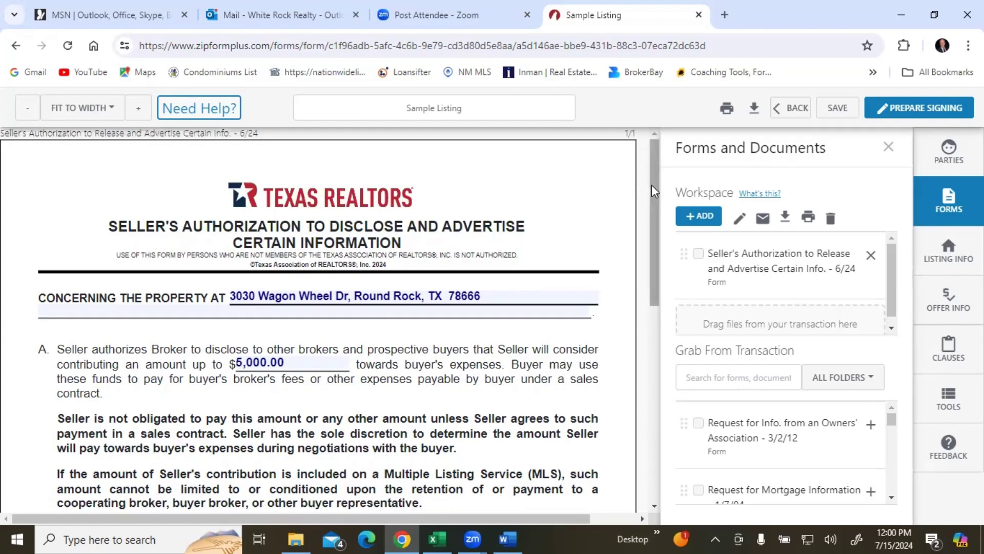
pyautogui.moveTo(651, 185)
pyautogui.mouseDown()
pyautogui.moveTo(648, 346)
pyautogui.moveTo(660, 237)
pyautogui.moveTo(654, 146)
pyautogui.mouseUp()
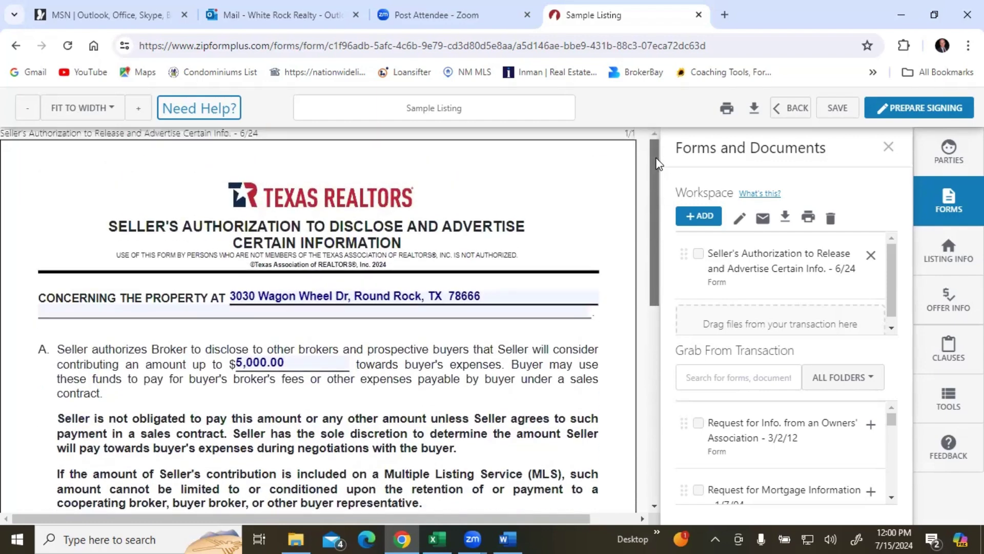